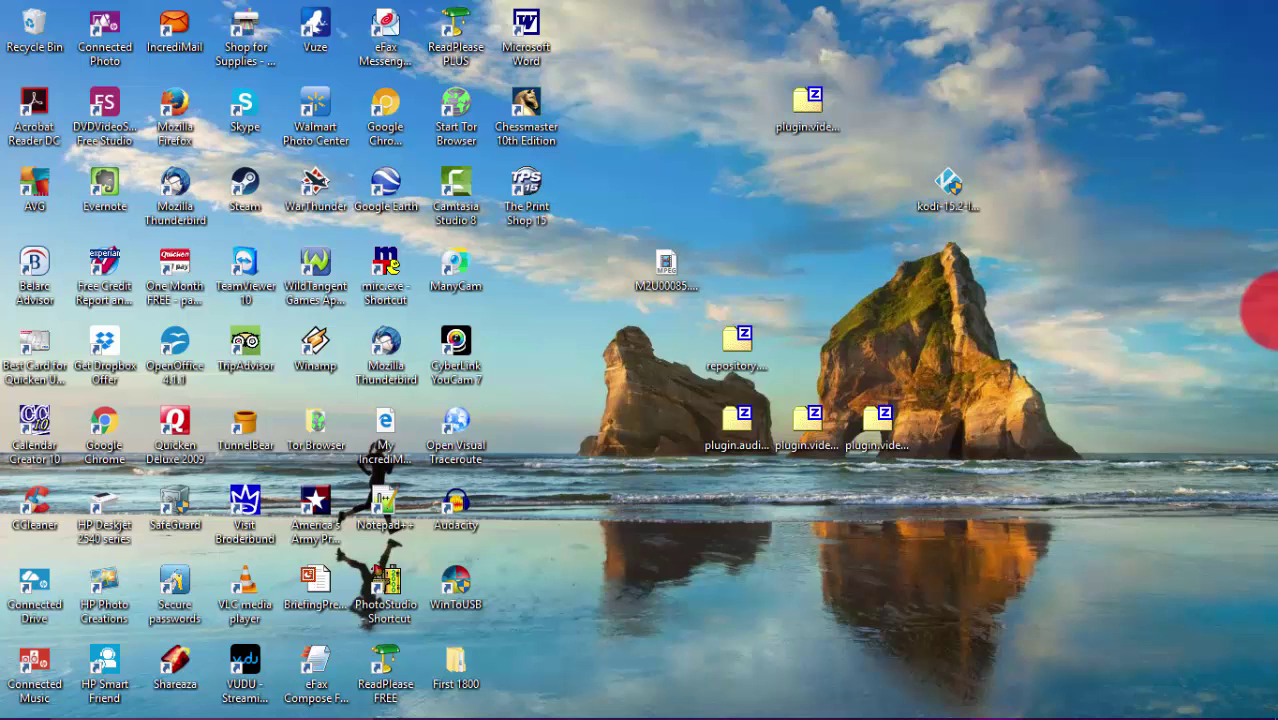
Switch to Chrome and look through the news posts and latest release details on the kodi.tv home page.
{"action": "mouse_move", "coordinate": [1120, 716]}
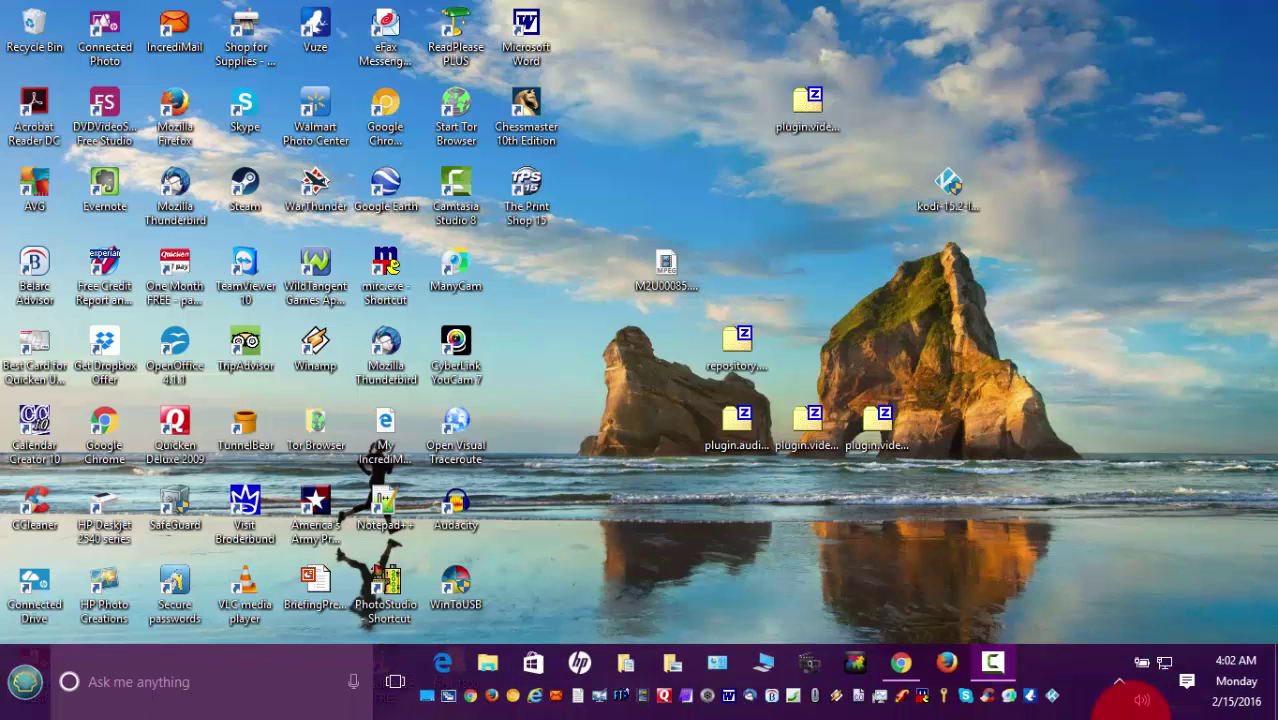
{"action": "left_click", "coordinate": [897, 667]}
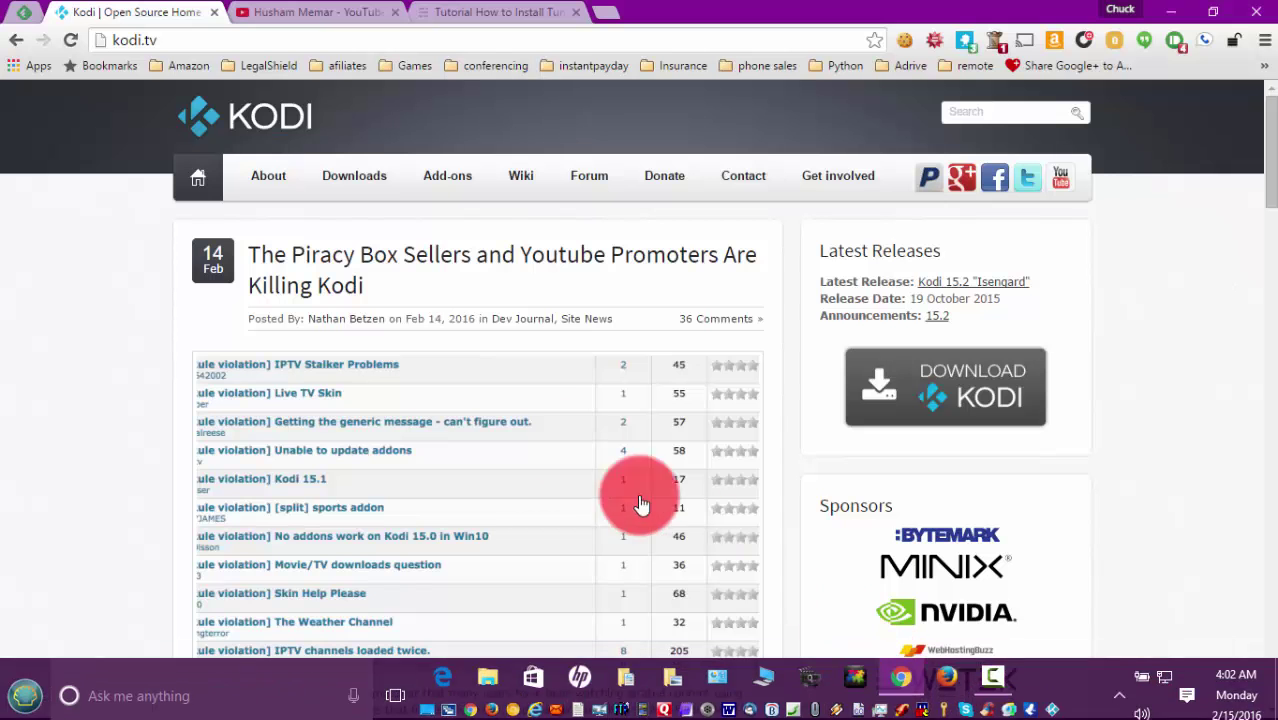
{"action": "scroll", "coordinate": [1114, 286], "scroll_direction": "down", "scroll_amount": 3}
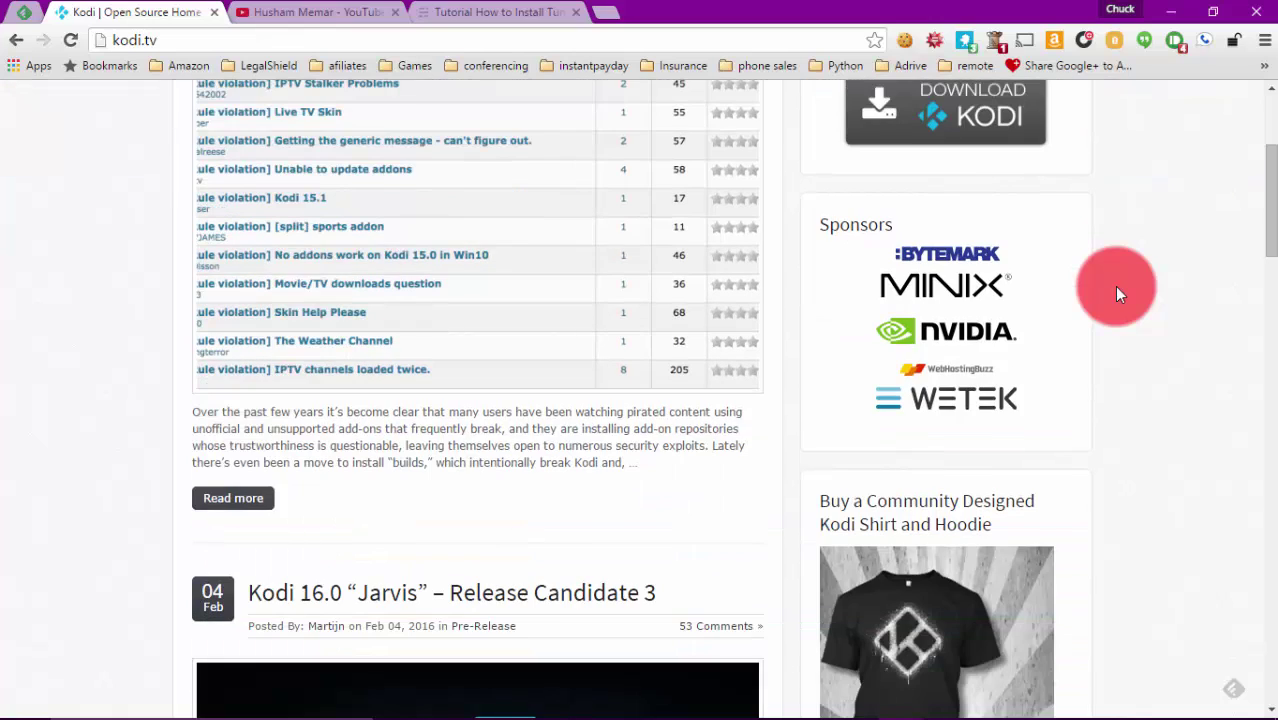
{"action": "scroll", "coordinate": [1117, 290], "scroll_direction": "down", "scroll_amount": 2}
{"action": "scroll", "coordinate": [1117, 292], "scroll_direction": "down", "scroll_amount": 1}
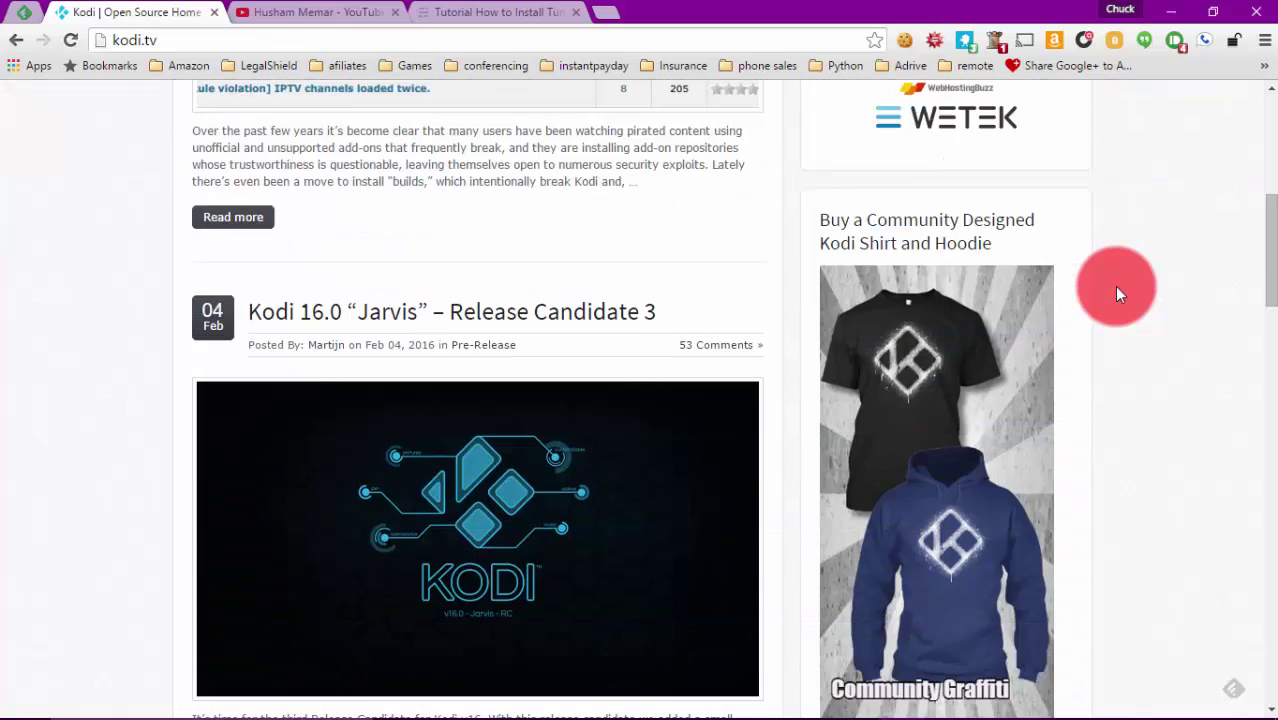
{"action": "scroll", "coordinate": [1117, 293], "scroll_direction": "up", "scroll_amount": 1}
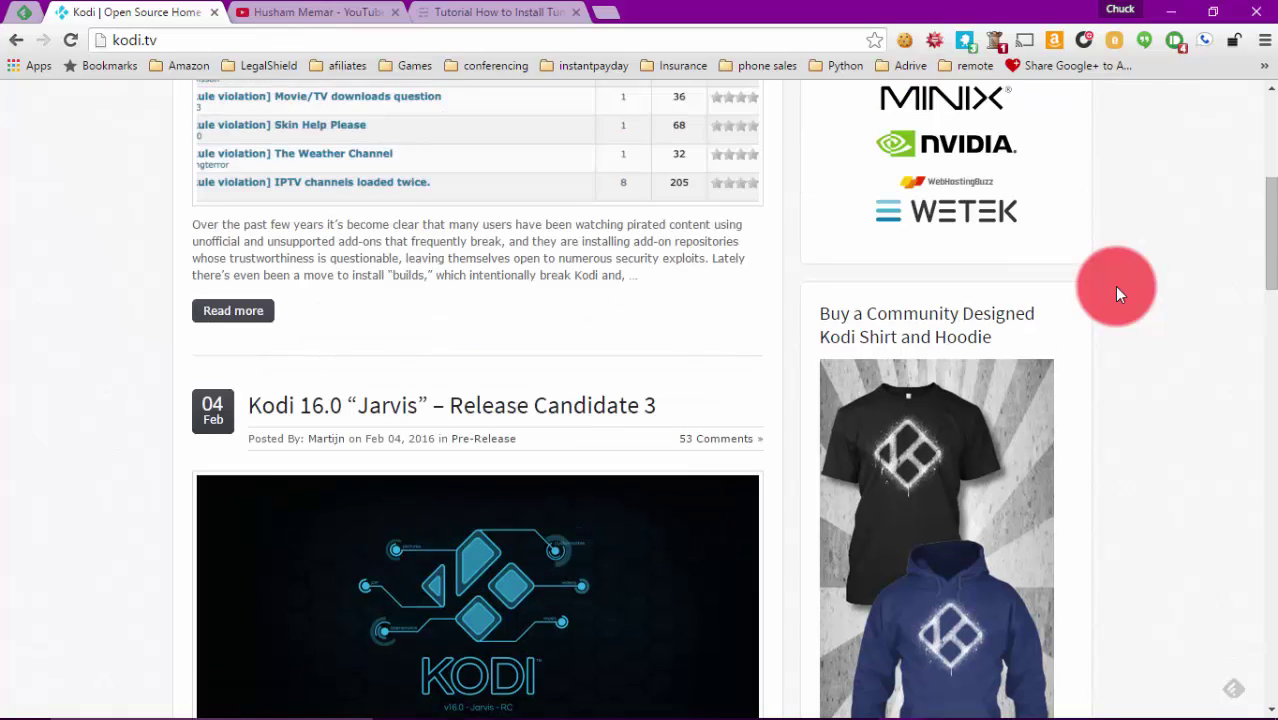
{"action": "scroll", "coordinate": [1117, 293], "scroll_direction": "down", "scroll_amount": 7}
{"action": "scroll", "coordinate": [1117, 292], "scroll_direction": "down", "scroll_amount": 8}
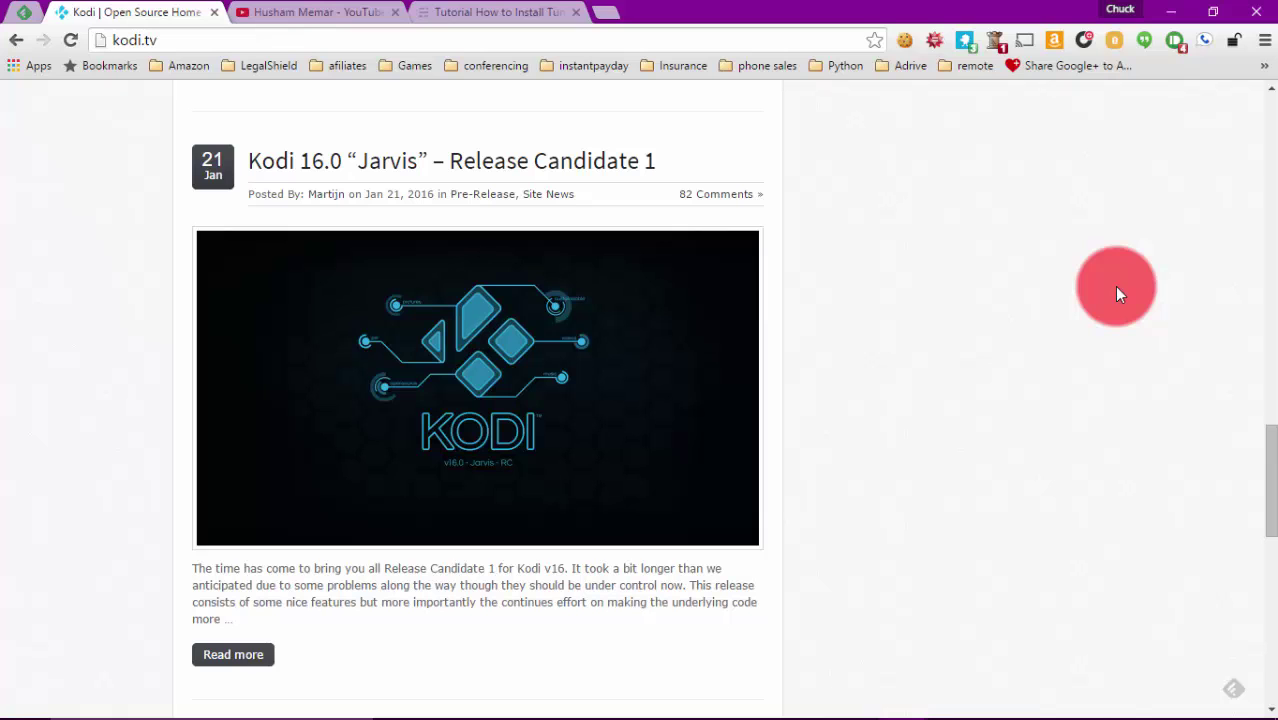
{"action": "scroll", "coordinate": [1117, 292], "scroll_direction": "up", "scroll_amount": 6}
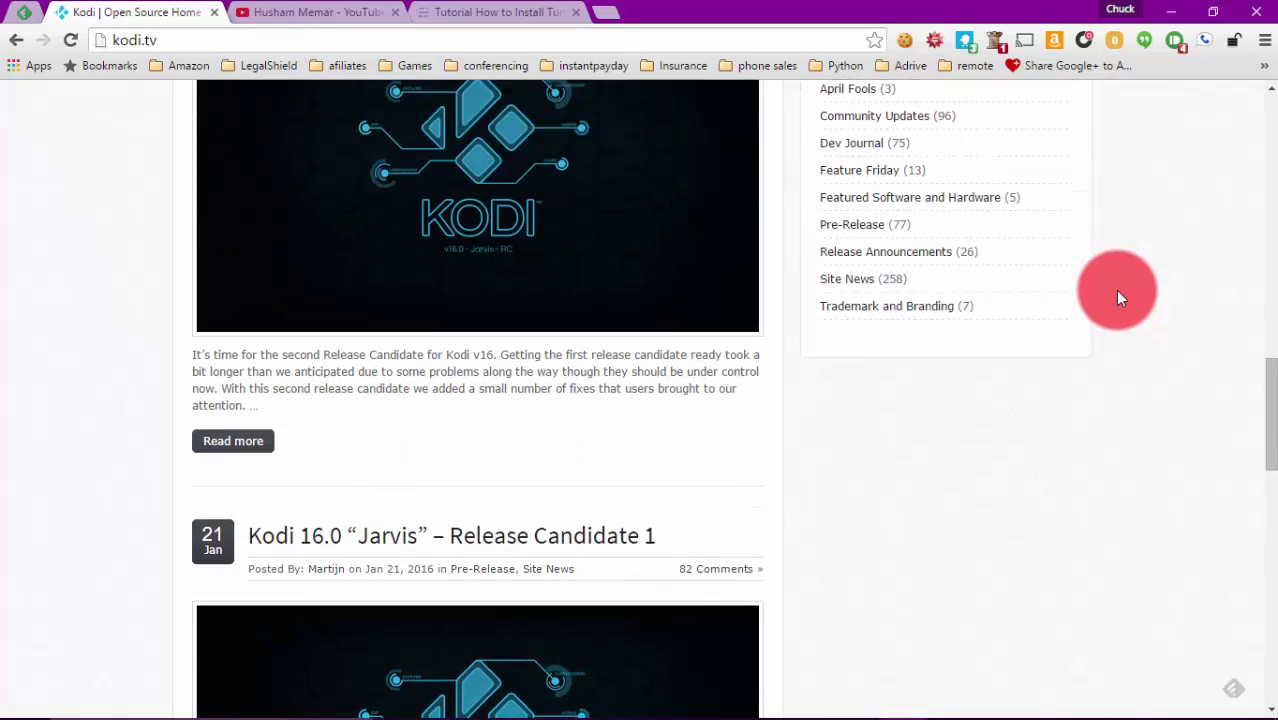
{"action": "scroll", "coordinate": [1117, 293], "scroll_direction": "up", "scroll_amount": 15}
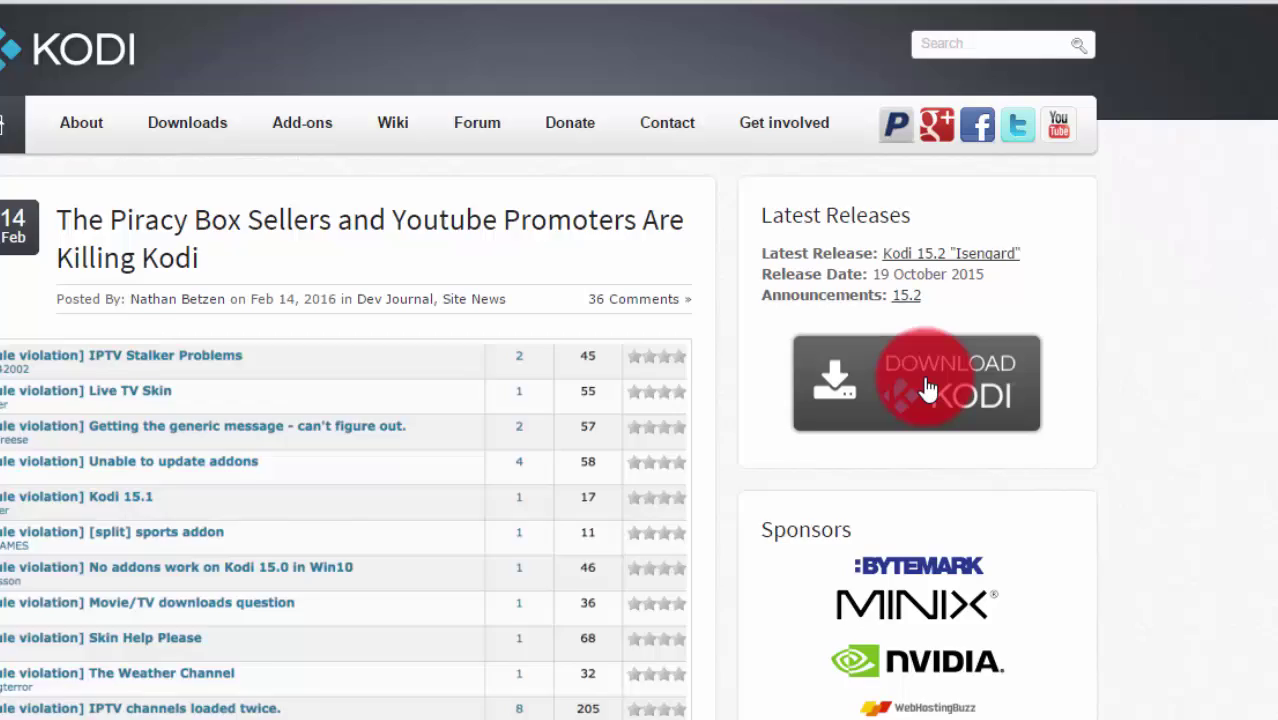
Open the Kodi download page and examine the platform installers offered for the current release.
{"action": "left_click", "coordinate": [683, 362]}
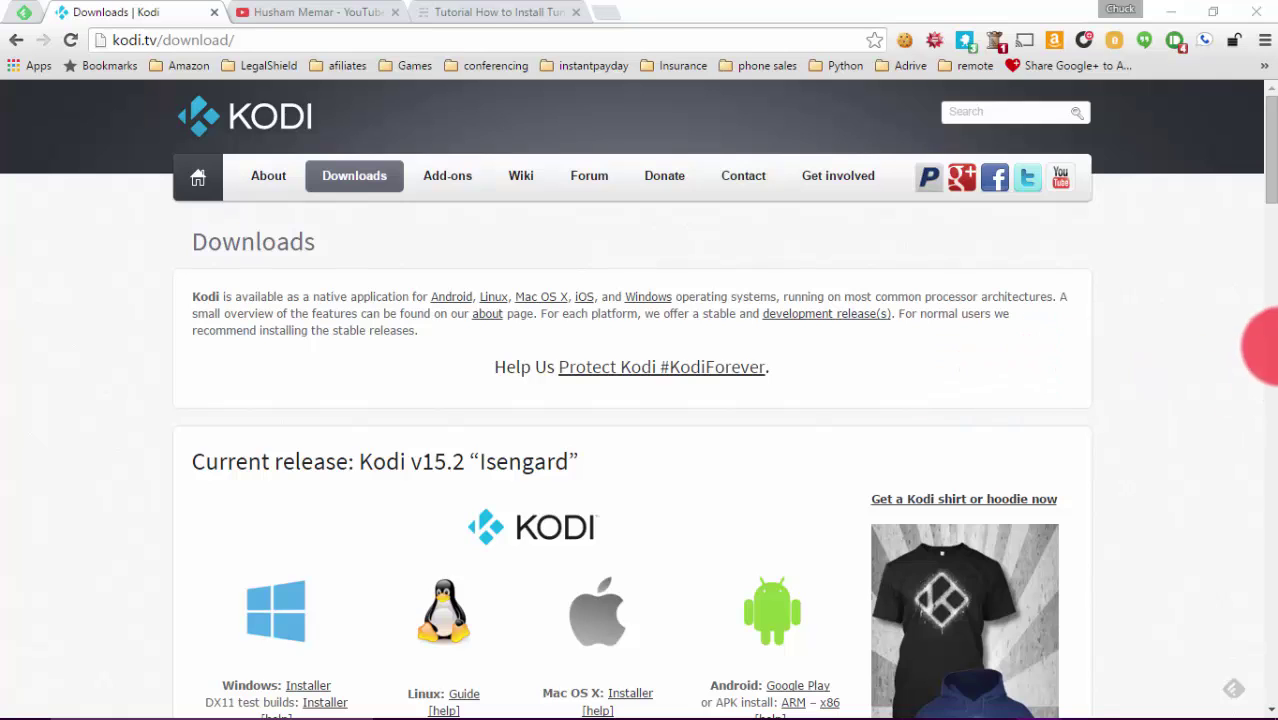
{"action": "left_click_drag", "start_coordinate": [1273, 172], "coordinate": [1273, 204]}
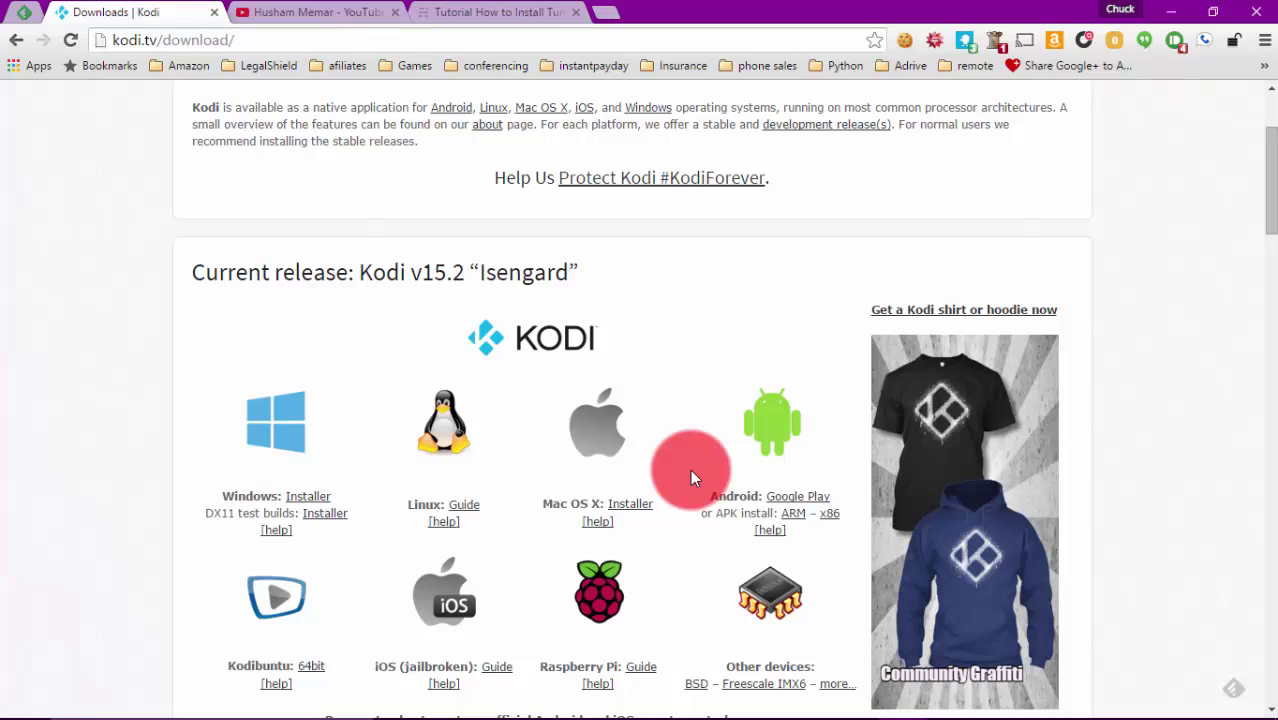
{"action": "scroll", "coordinate": [690, 477], "scroll_direction": "down", "scroll_amount": 1}
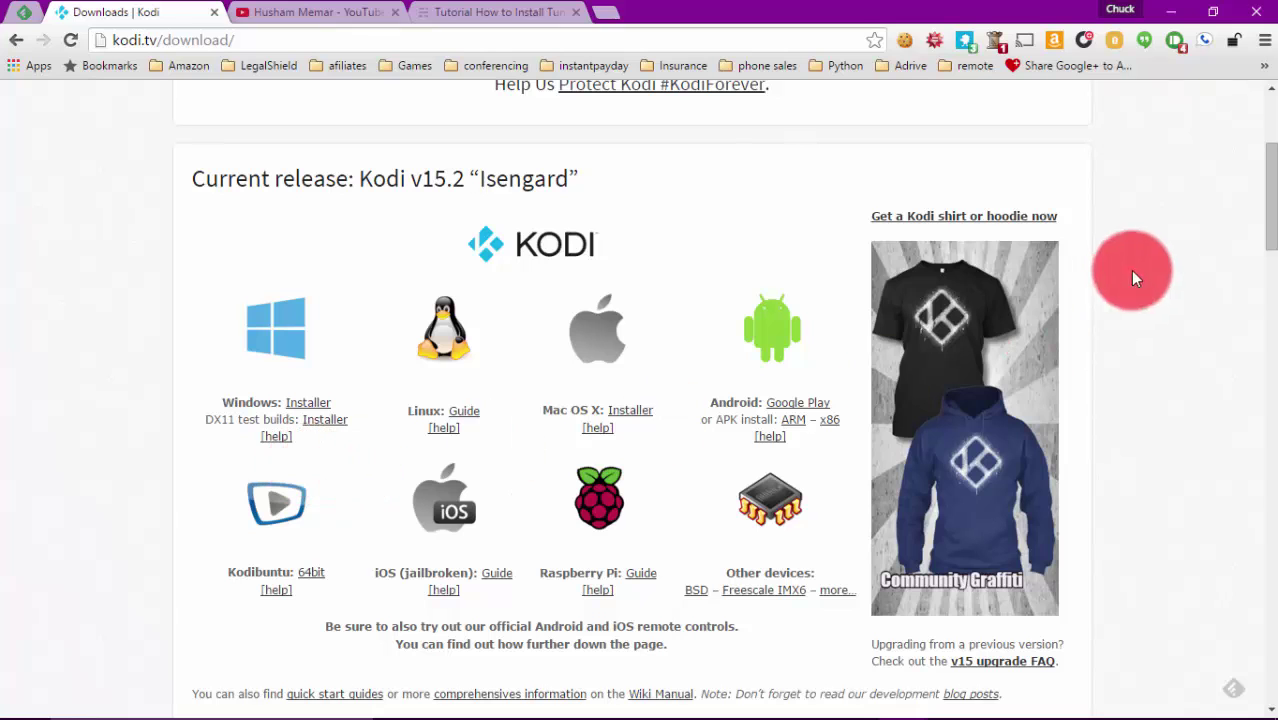
Install Kodi with the installer saved on the desktop, accepting the licence, default destination folder and default Start Menu folder.
{"action": "left_click", "coordinate": [1170, 12]}
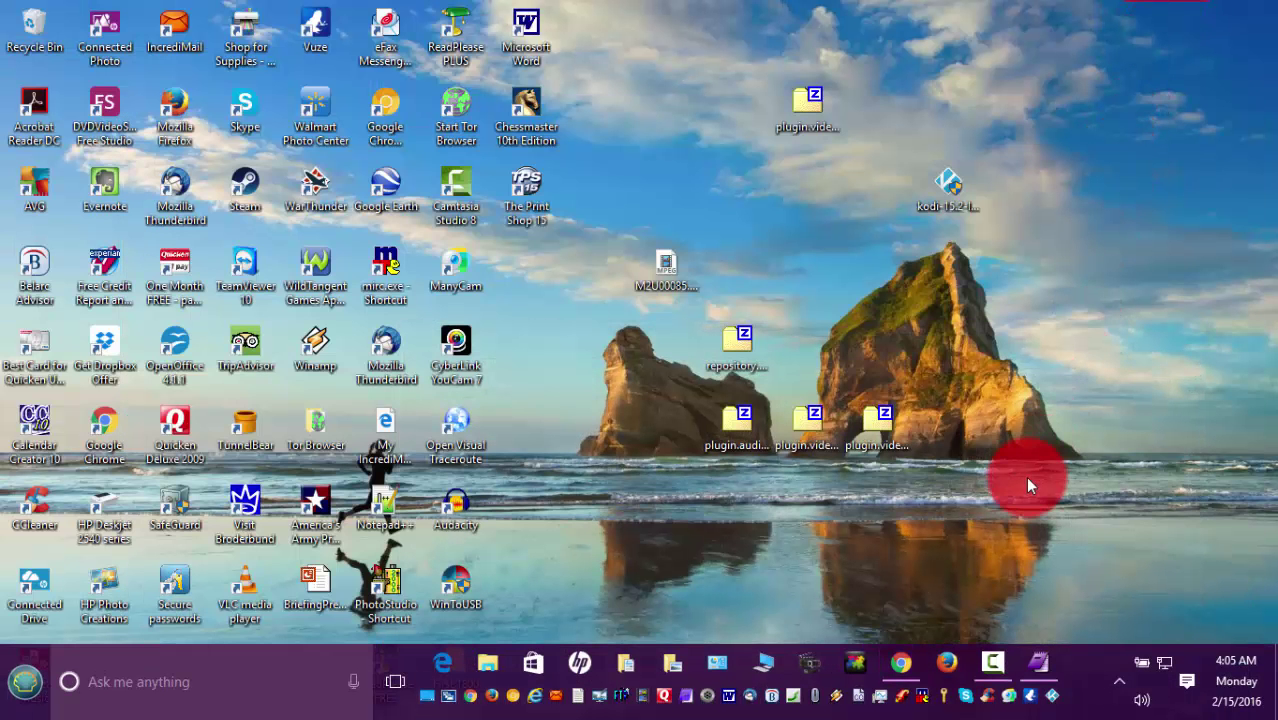
{"action": "double_click", "coordinate": [950, 183]}
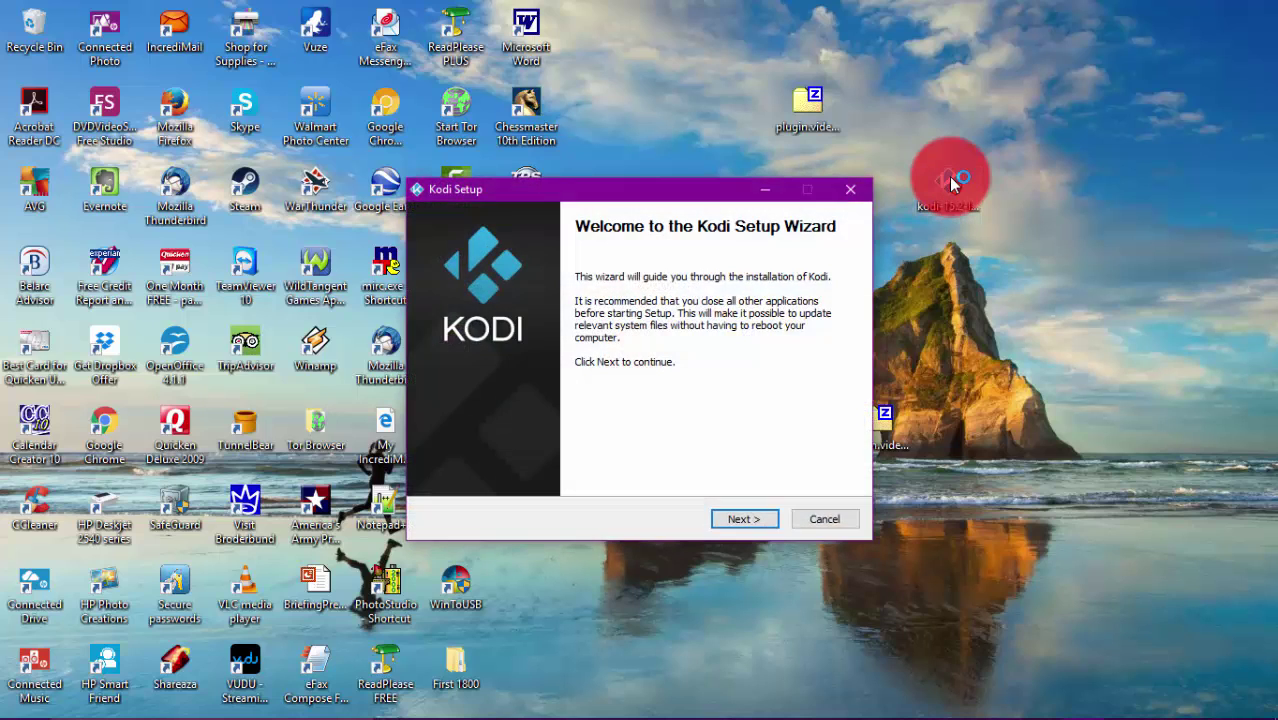
{"action": "left_click", "coordinate": [742, 519]}
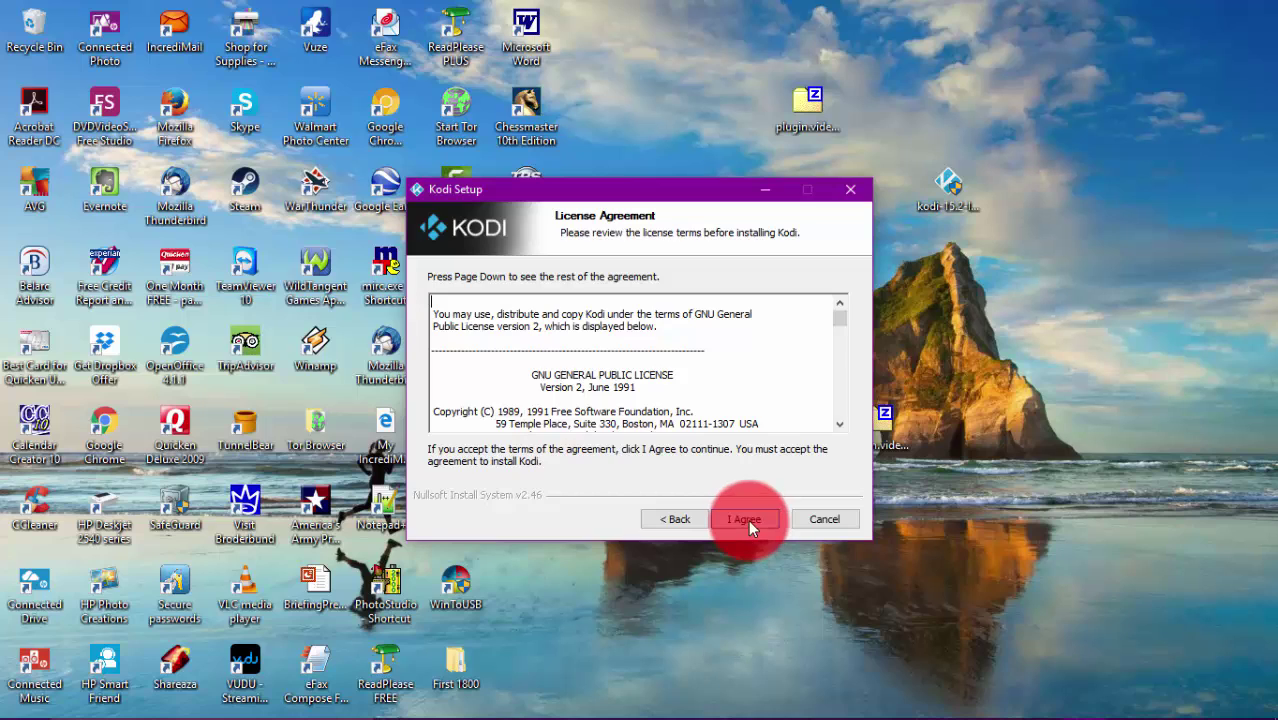
{"action": "left_click", "coordinate": [748, 519]}
{"action": "left_click", "coordinate": [748, 519]}
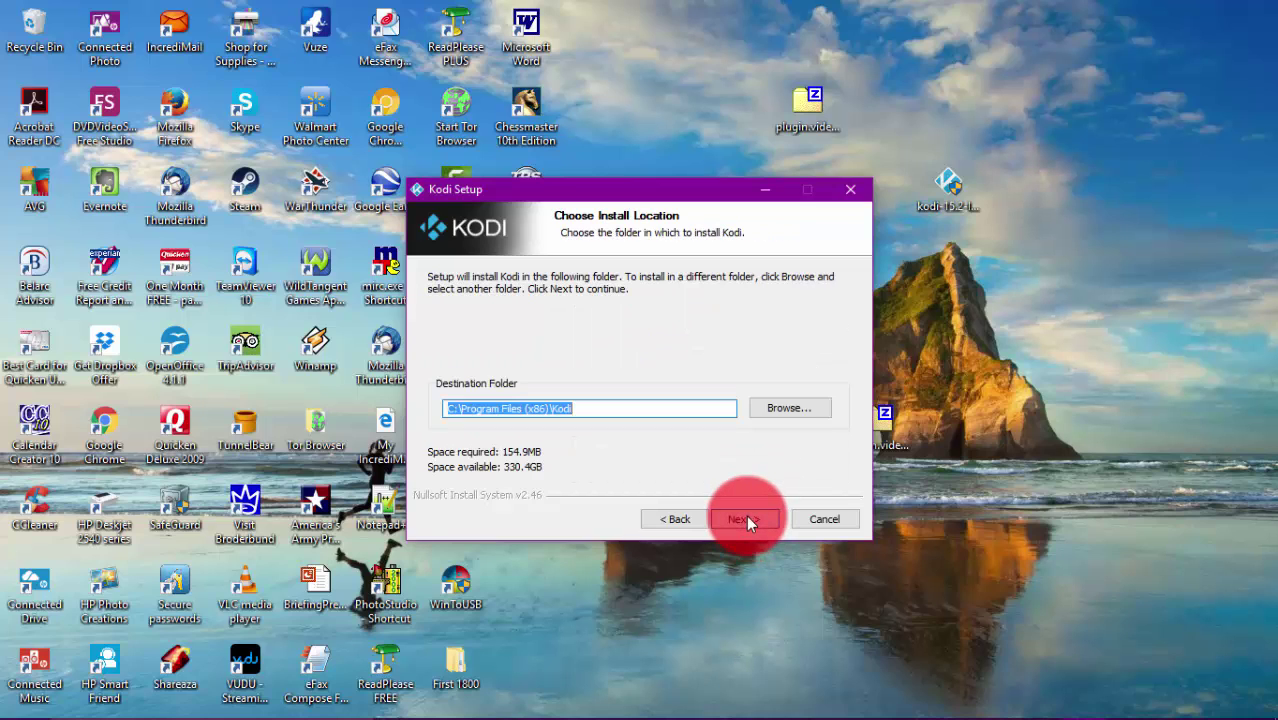
{"action": "left_click", "coordinate": [748, 519]}
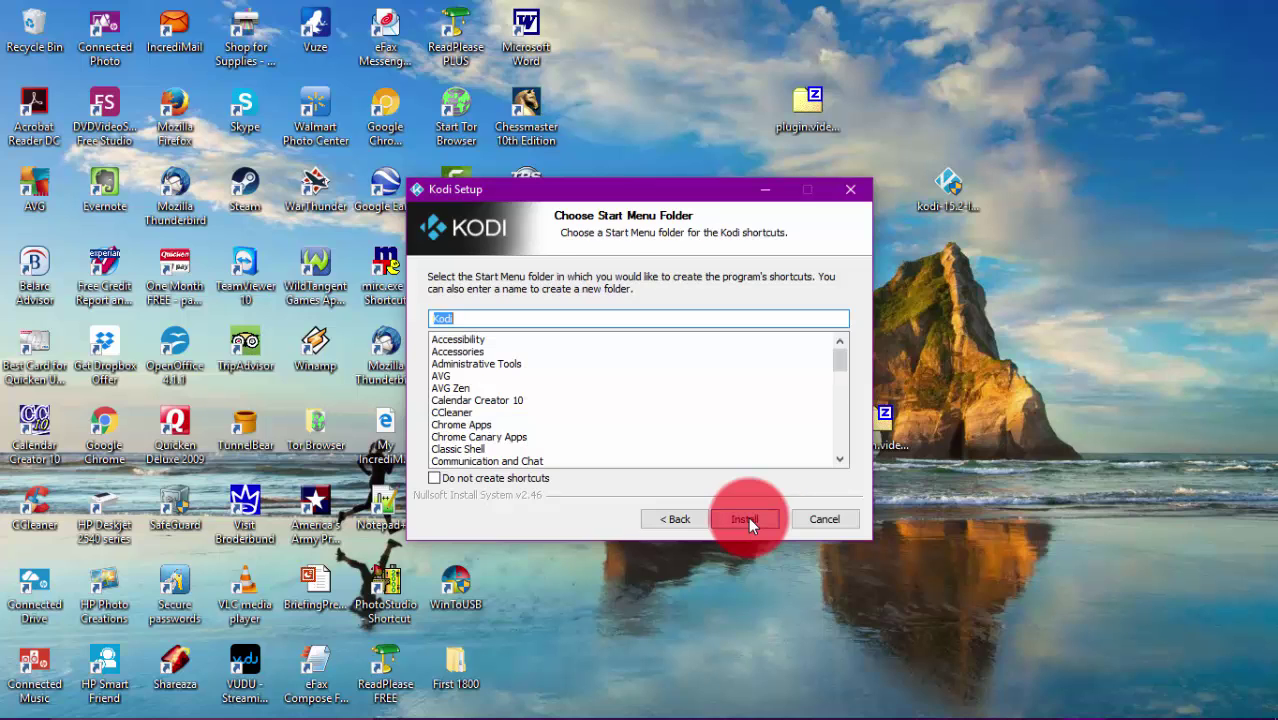
{"action": "left_click", "coordinate": [746, 519]}
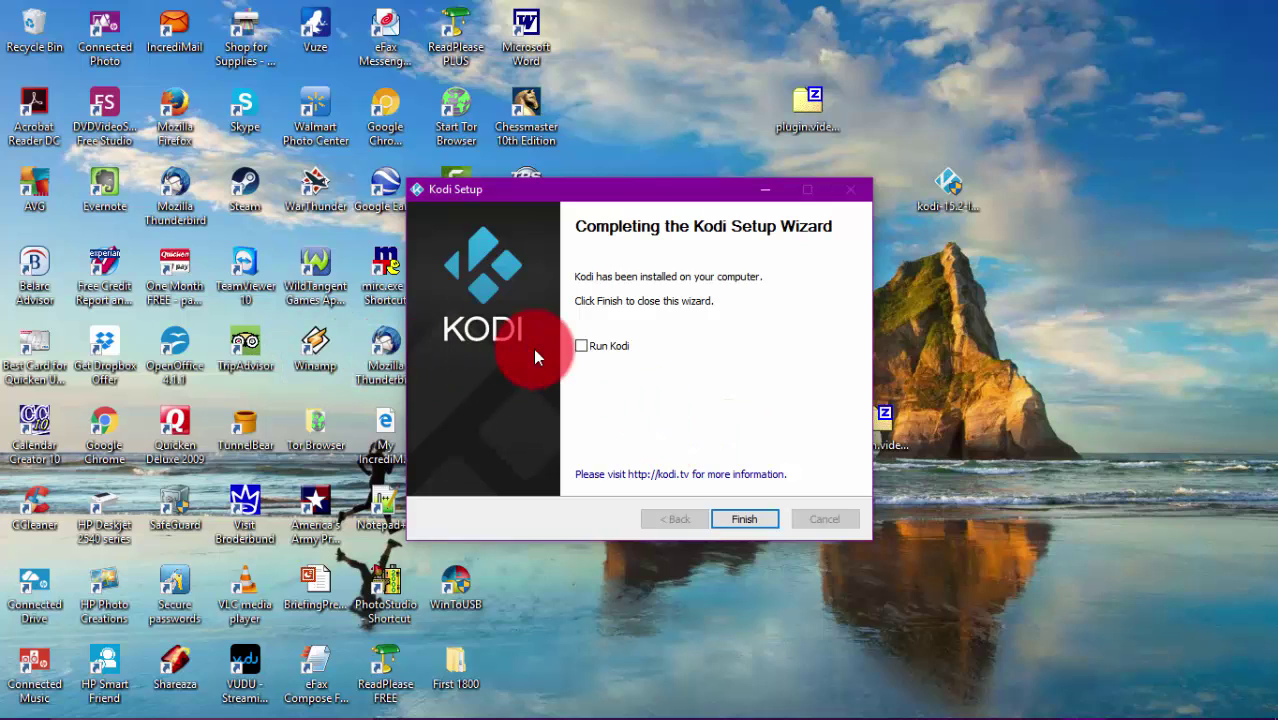
Finish the setup with Run Kodi enabled and disable the incompatible TheAudioDb.com for Music Videos add-on.
{"action": "left_click", "coordinate": [582, 345]}
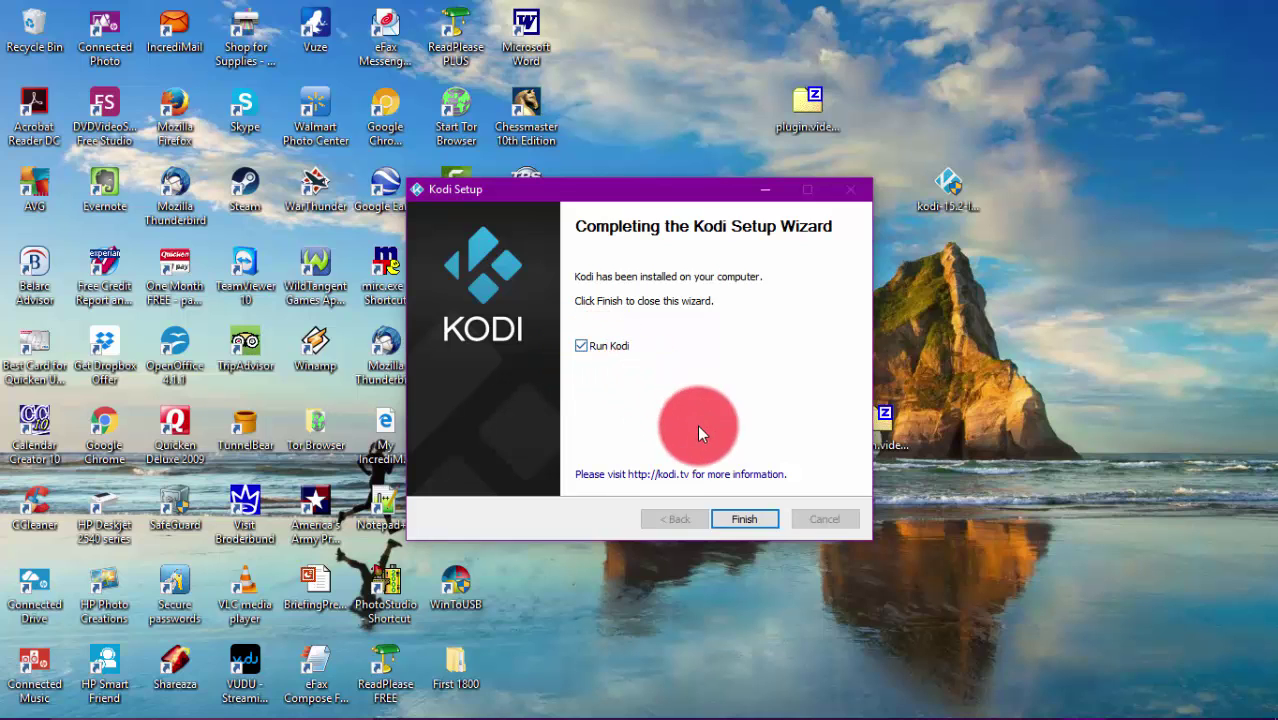
{"action": "left_click", "coordinate": [740, 520]}
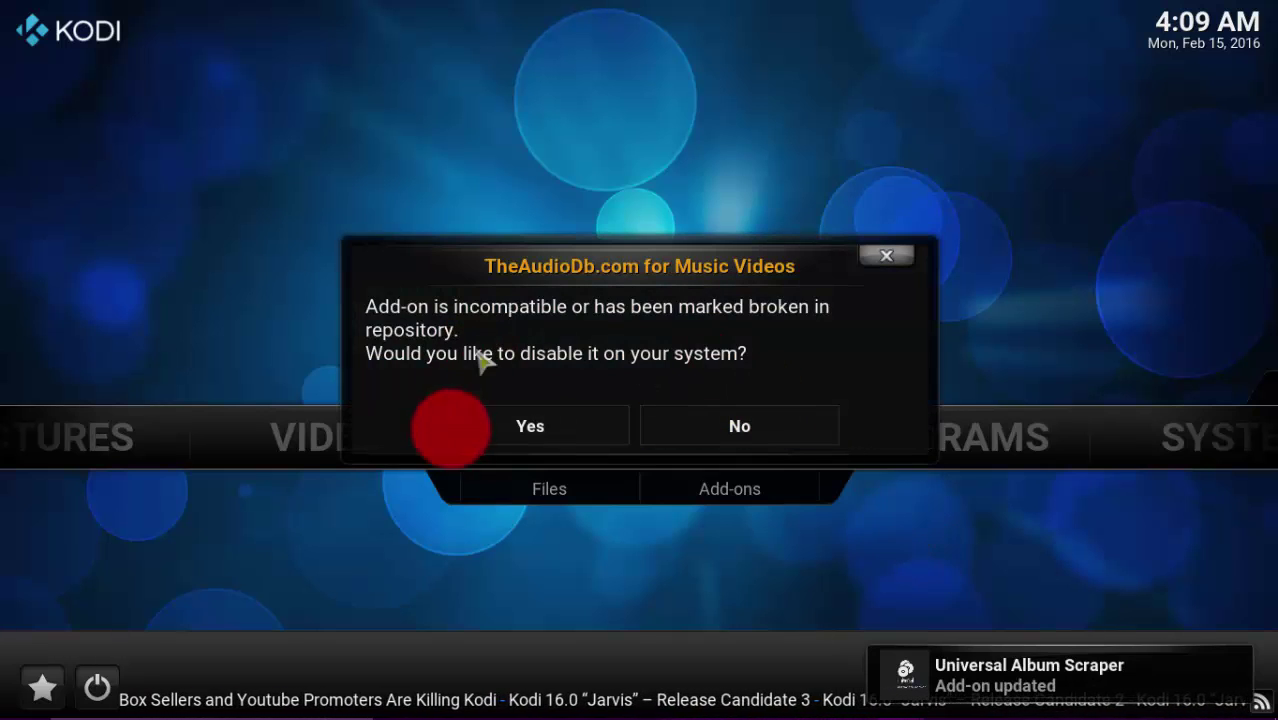
{"action": "left_click", "coordinate": [536, 428]}
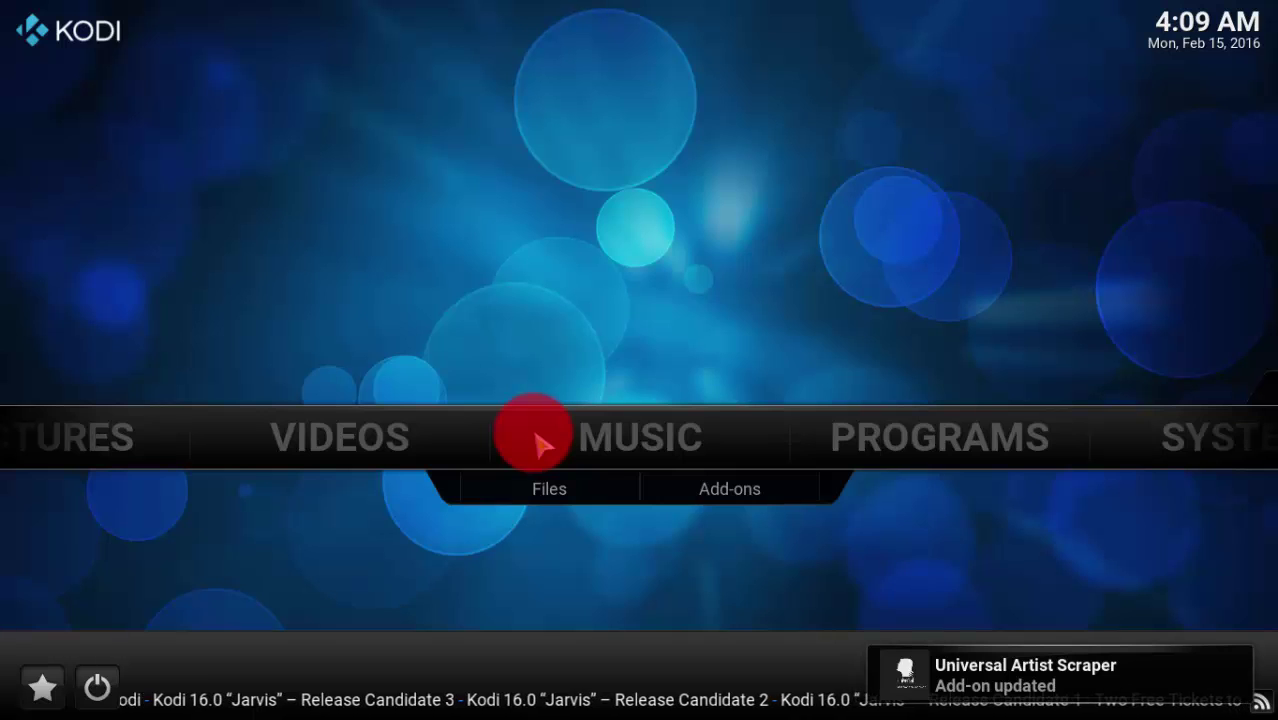
Switch to Chrome and view the Husham YouTube channel page.
{"action": "key", "text": "super"}
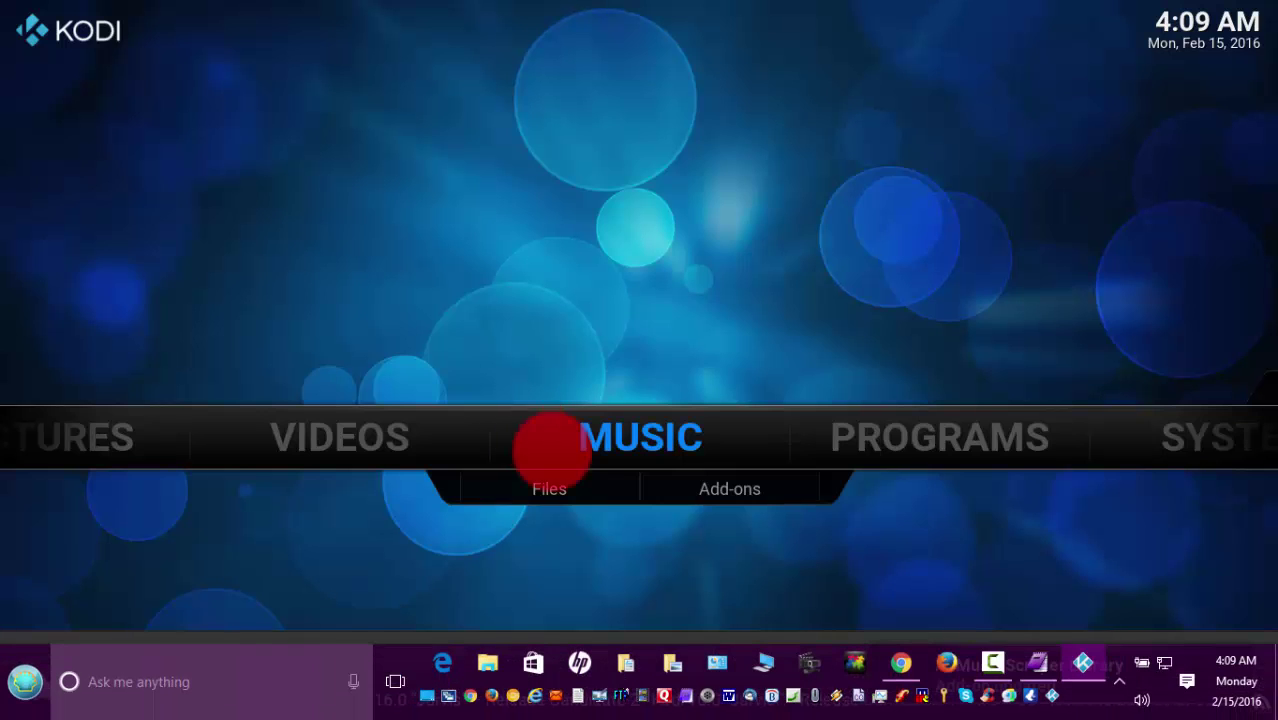
{"action": "left_click", "coordinate": [901, 665]}
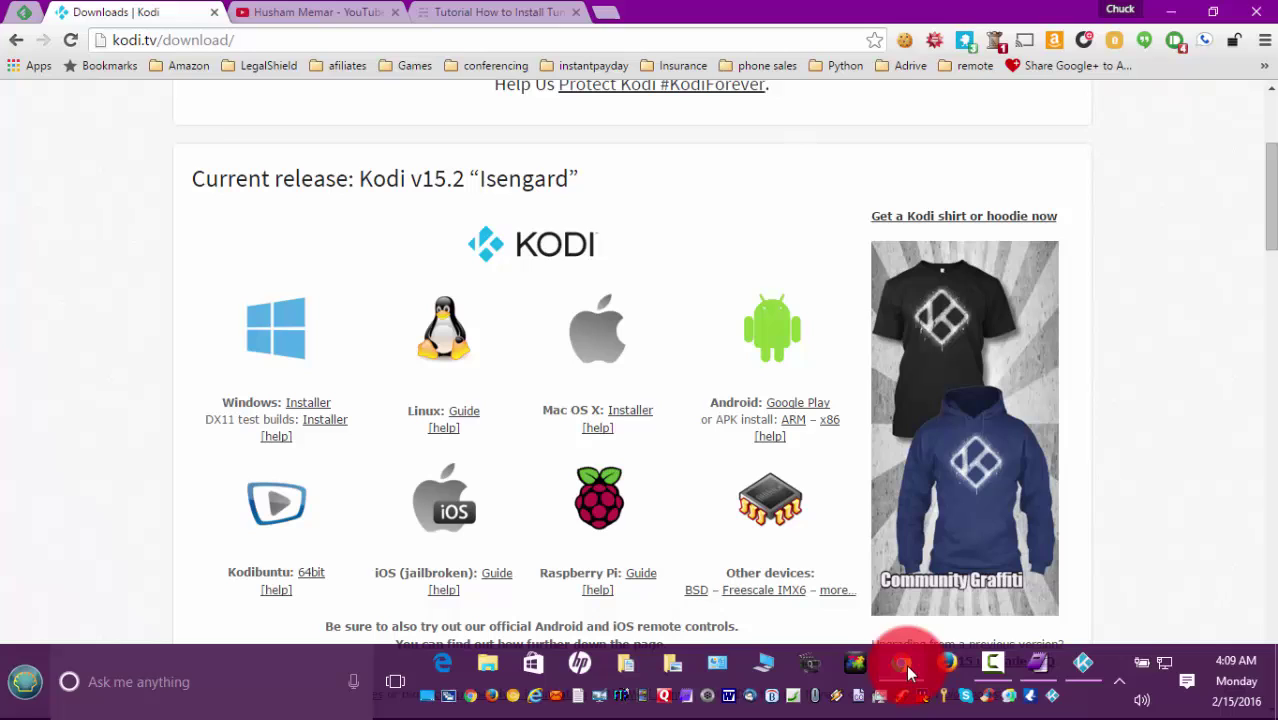
{"action": "left_click", "coordinate": [301, 16]}
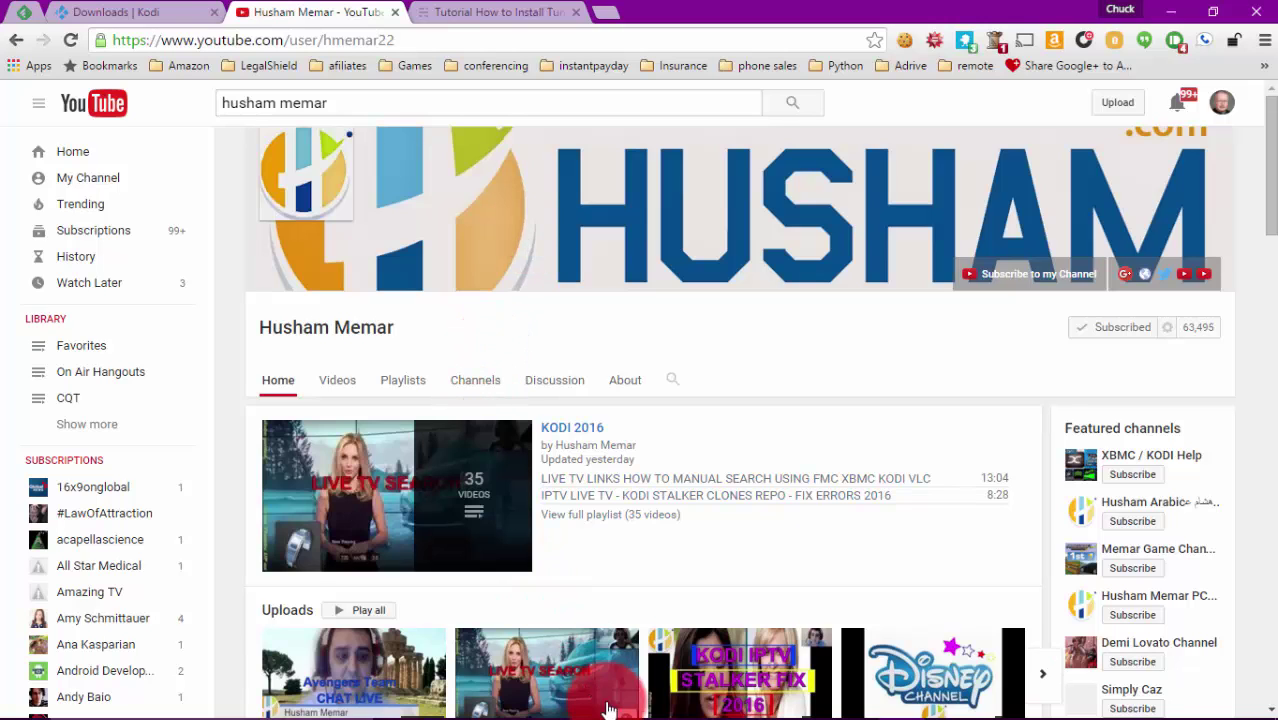
Switch back to Kodi and open the system File manager.
{"action": "mouse_move", "coordinate": [670, 714]}
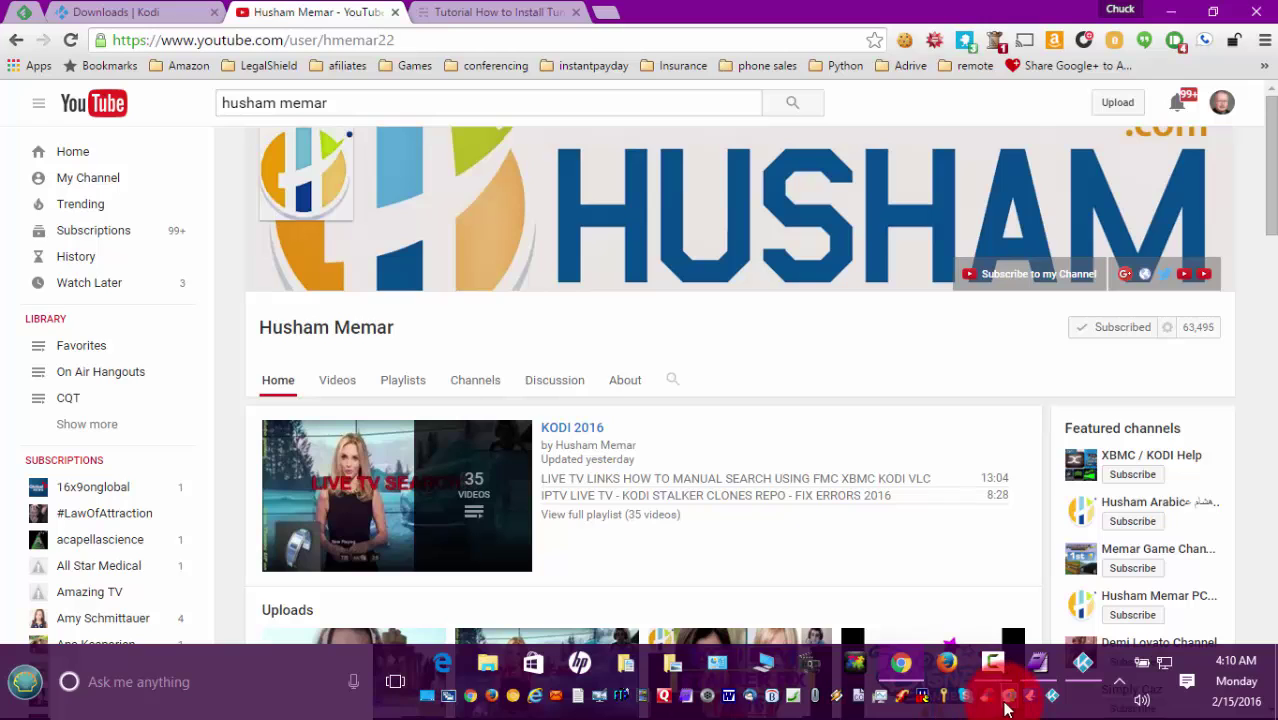
{"action": "left_click", "coordinate": [1051, 704]}
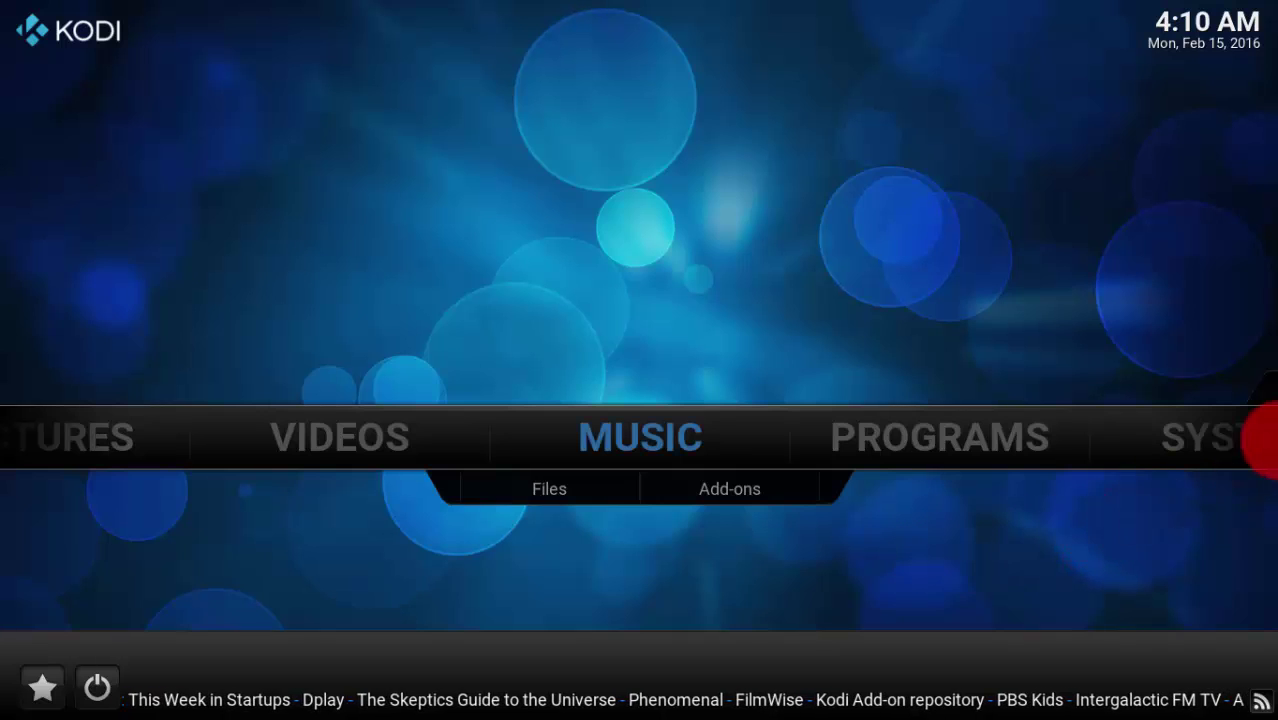
{"action": "mouse_move", "coordinate": [930, 445]}
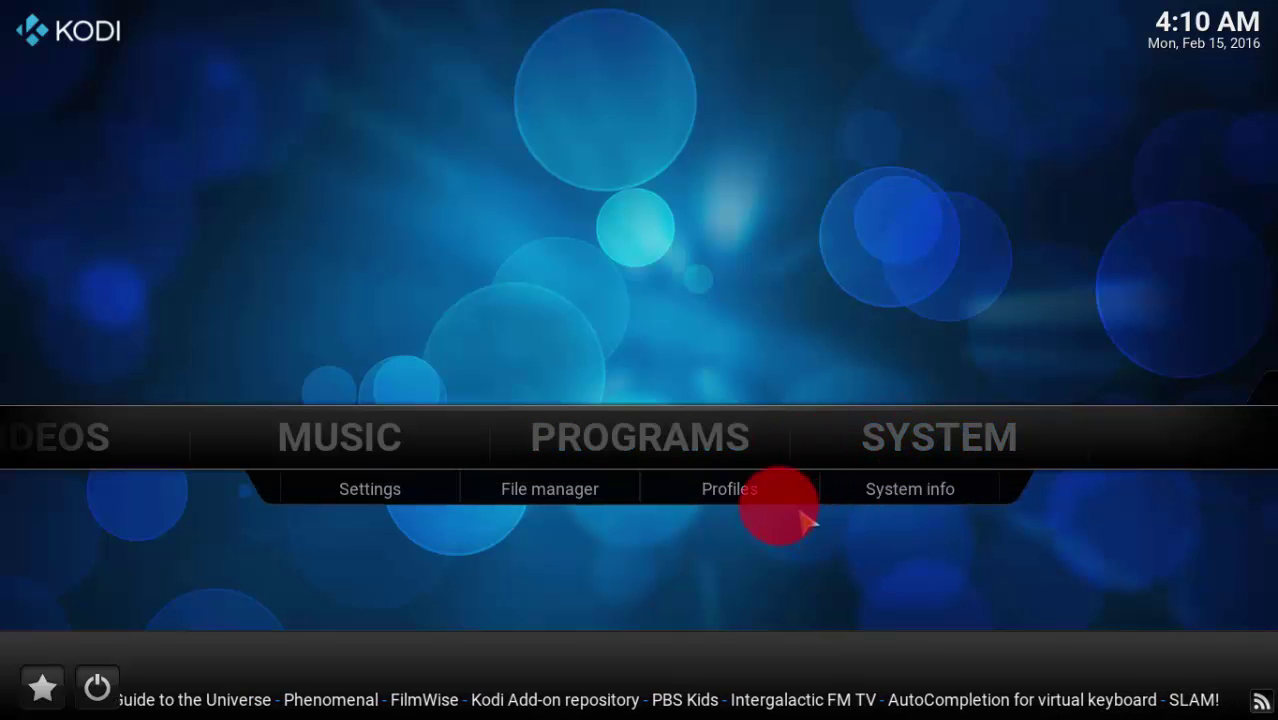
{"action": "left_click", "coordinate": [543, 488]}
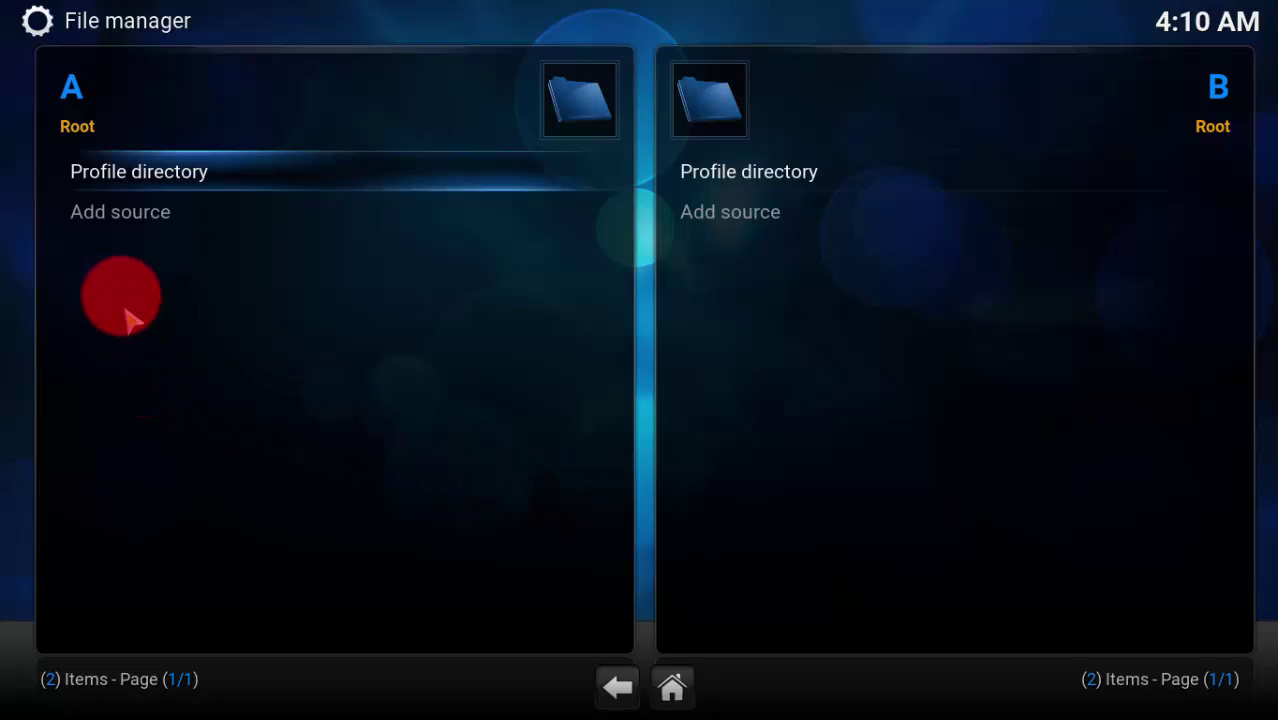
{"action": "left_click", "coordinate": [128, 214]}
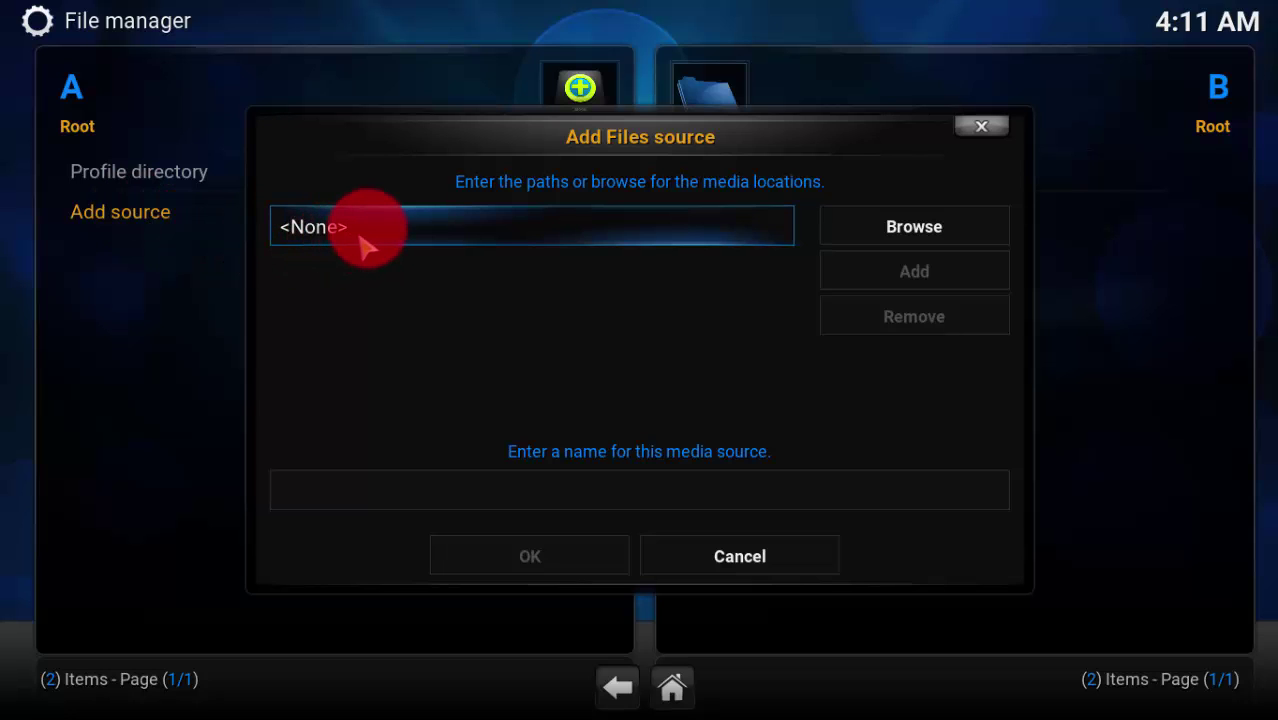
{"action": "left_click", "coordinate": [380, 236]}
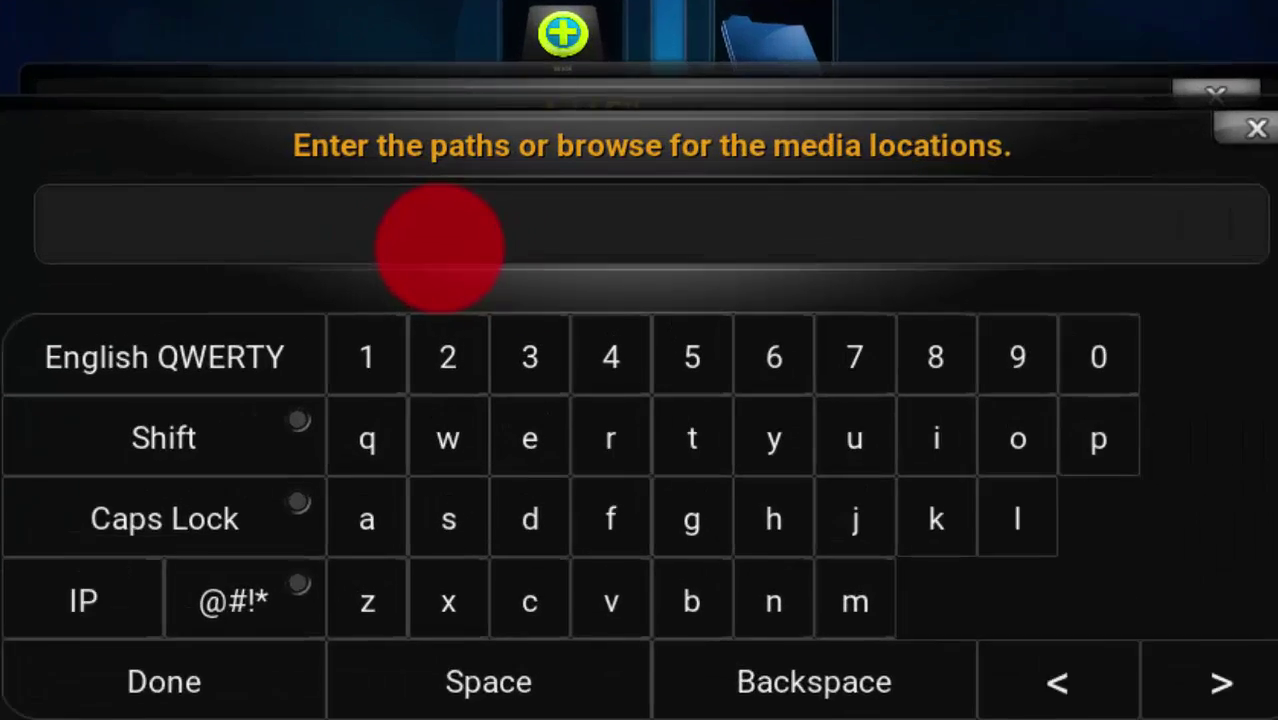
{"action": "type", "text": "http://repo.husham.com"}
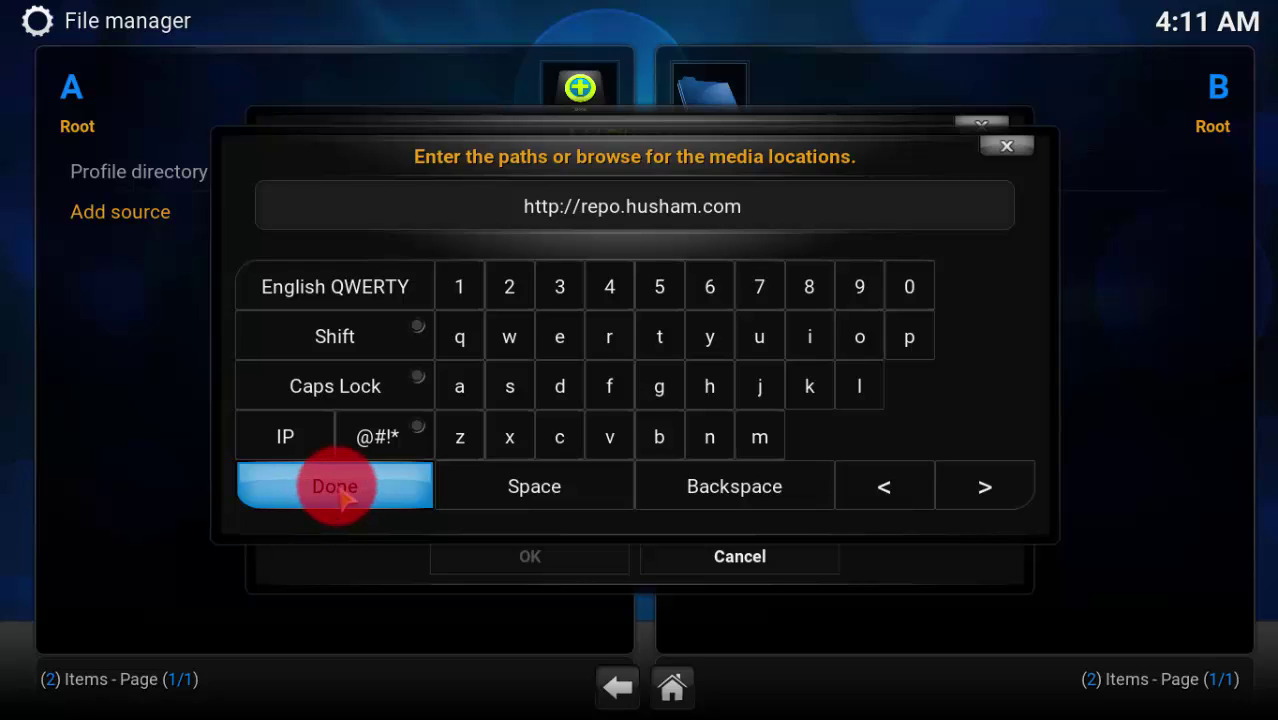
{"action": "left_click", "coordinate": [335, 487]}
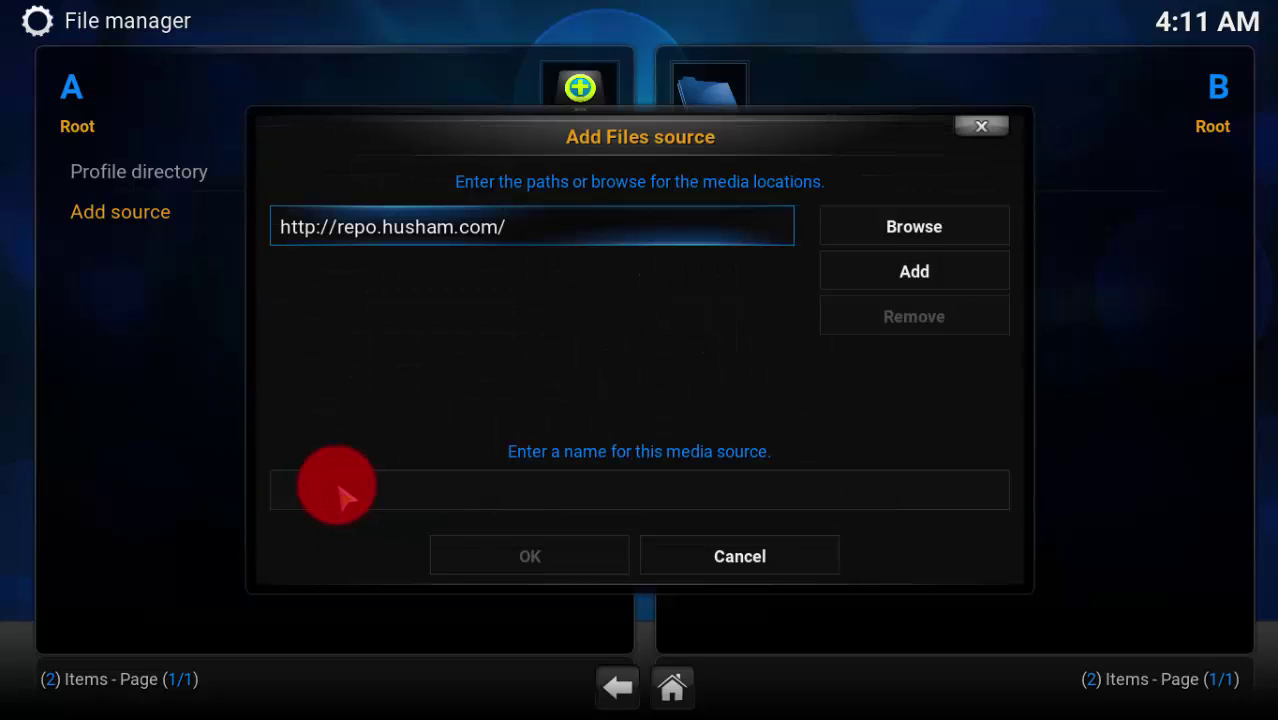
Name the new media source .Husham.
{"action": "left_click", "coordinate": [678, 495]}
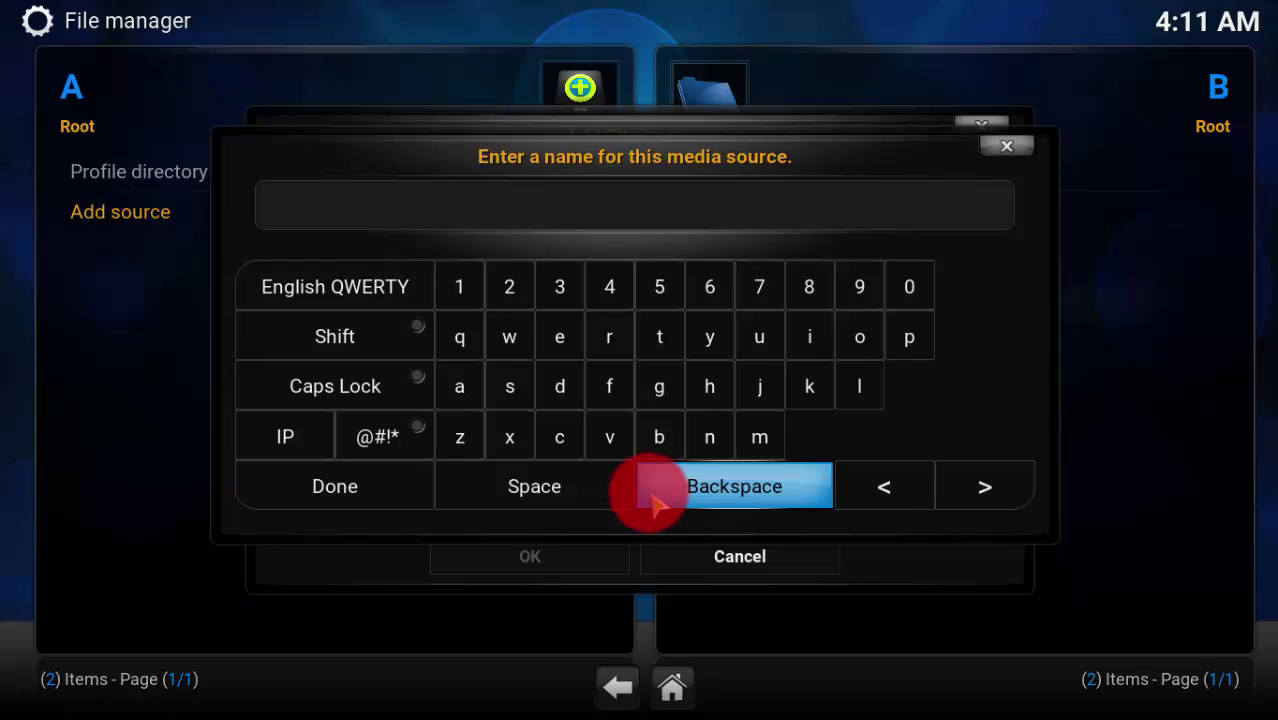
{"action": "type", "text": "."}
{"action": "type", "text": "HJui"}
{"action": "key", "text": "BackSpace"}
{"action": "key", "text": "BackSpace"}
{"action": "key", "text": "BackSpace"}
{"action": "key", "text": "BackSpace"}
{"action": "type", "text": "Hai"}
{"action": "key", "text": "BackSpace"}
{"action": "key", "text": "BackSpace"}
{"action": "type", "text": "usam"}
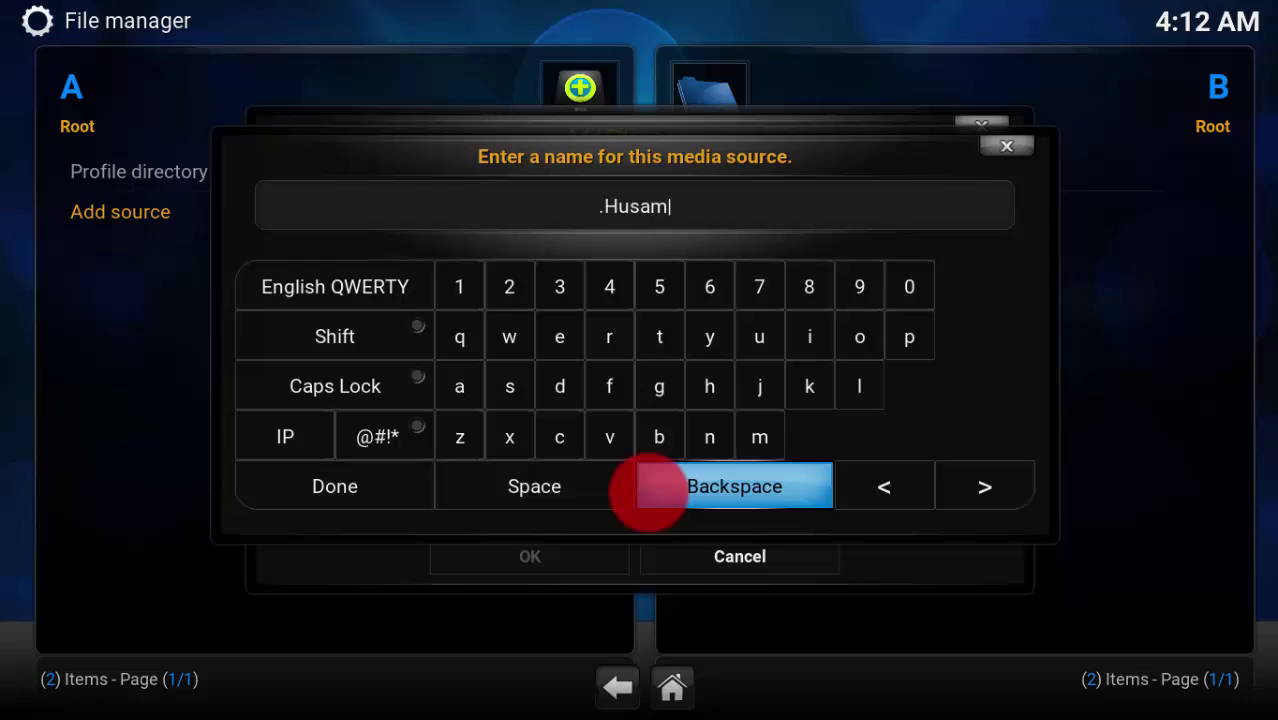
{"action": "key", "text": "BackSpace"}
{"action": "key", "text": "BackSpace"}
{"action": "type", "text": "hj"}
{"action": "key", "text": "BackSpace"}
{"action": "type", "text": "am"}
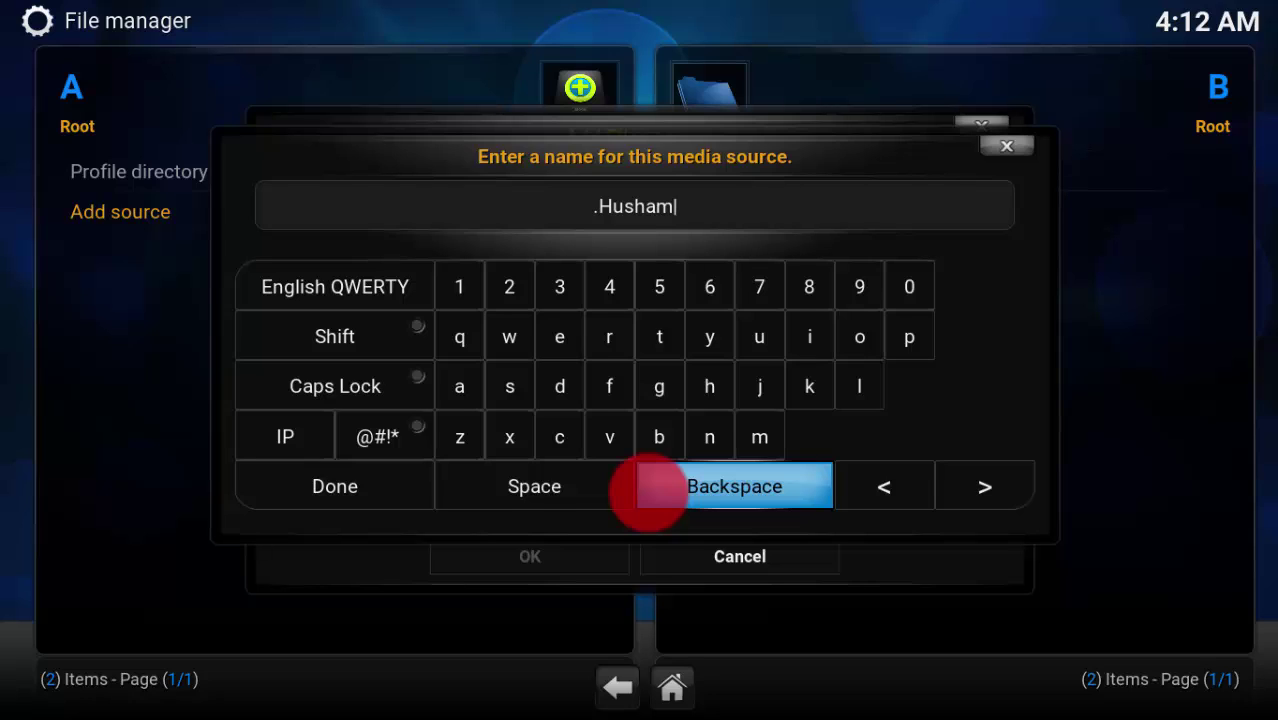
{"action": "left_click", "coordinate": [338, 497]}
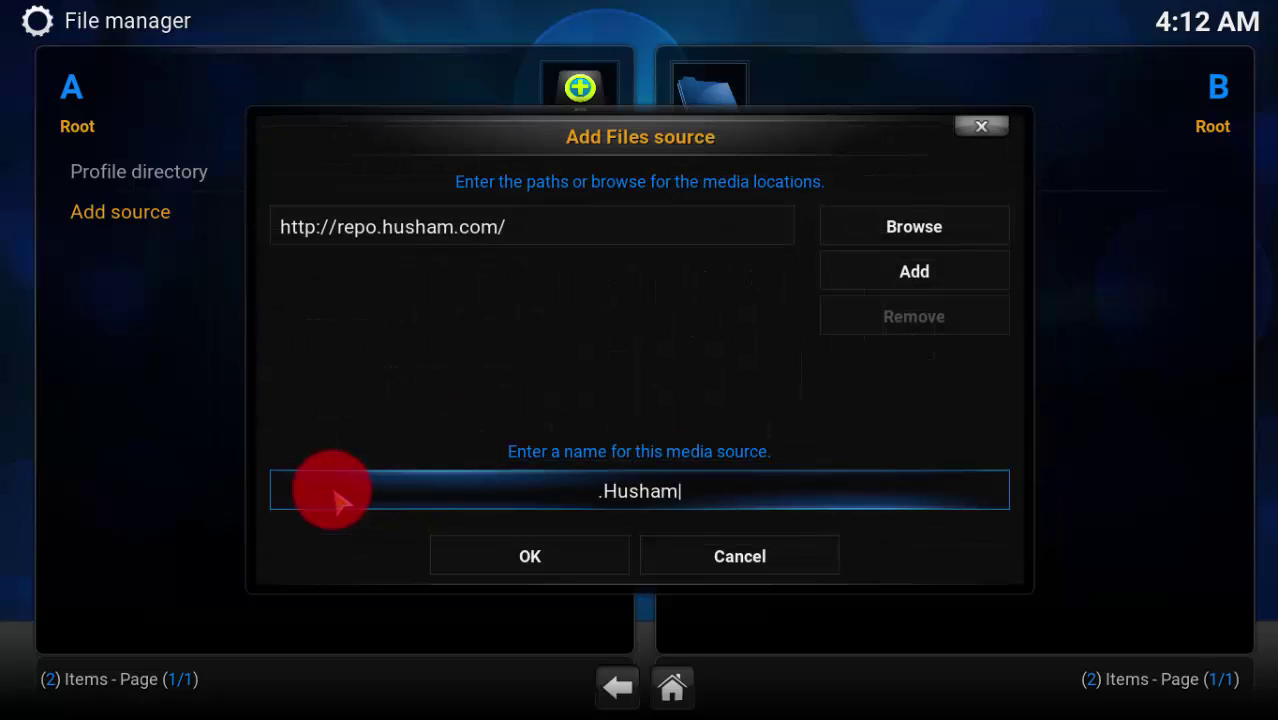
Save the .Husham file source and return to the home screen.
{"action": "left_click", "coordinate": [530, 558]}
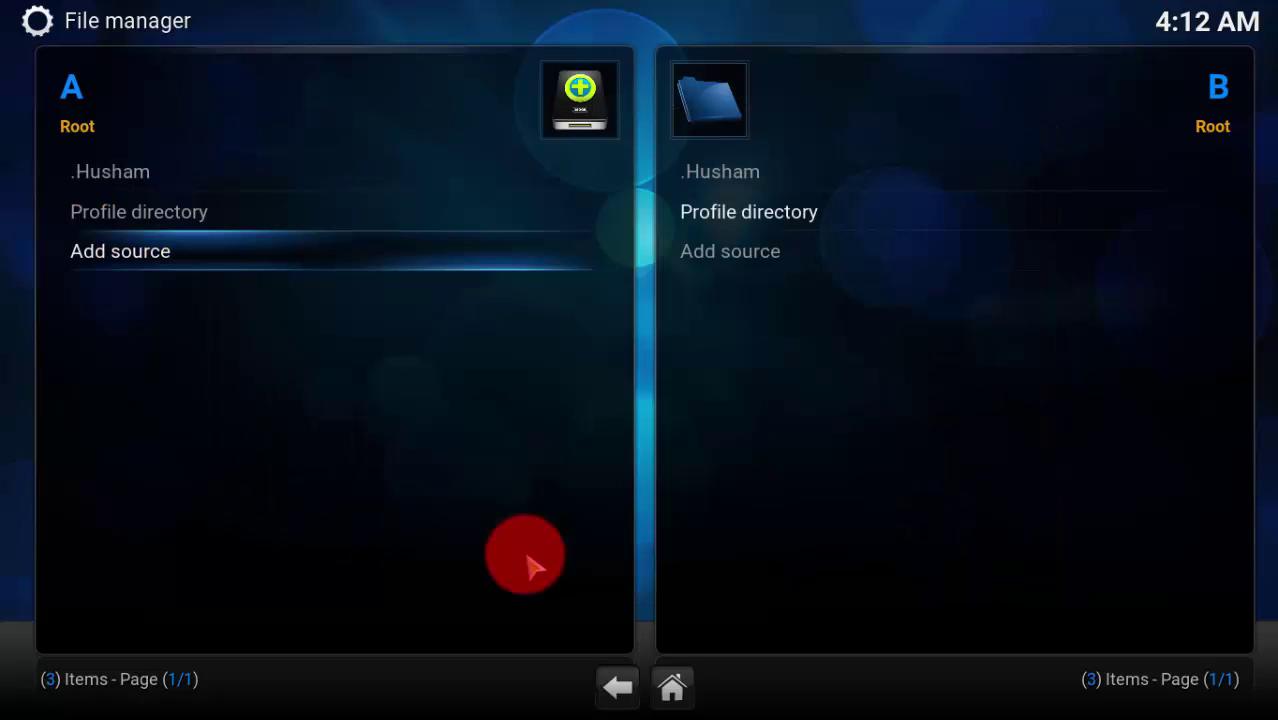
{"action": "left_click", "coordinate": [621, 690]}
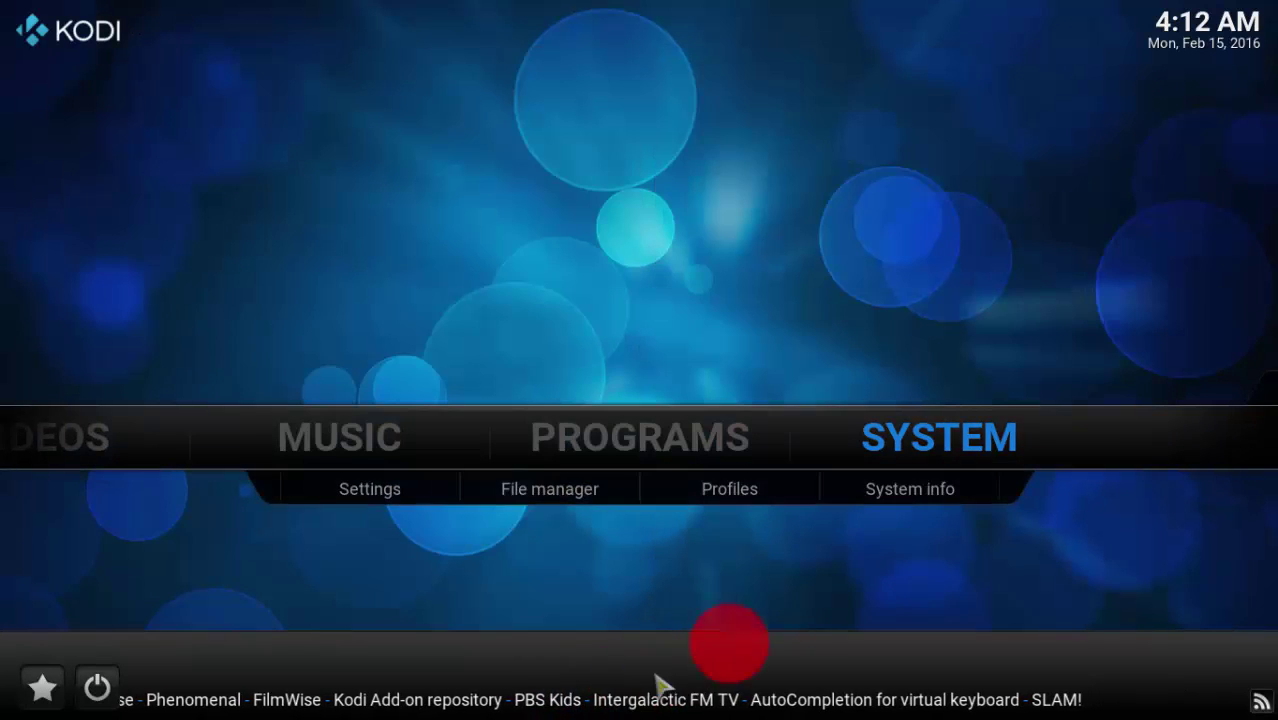
Install the add-on plugin.video.hushamaddonwizard.zip as a zip file from the .Husham source, dismissing the first-run help.
{"action": "left_click", "coordinate": [912, 443]}
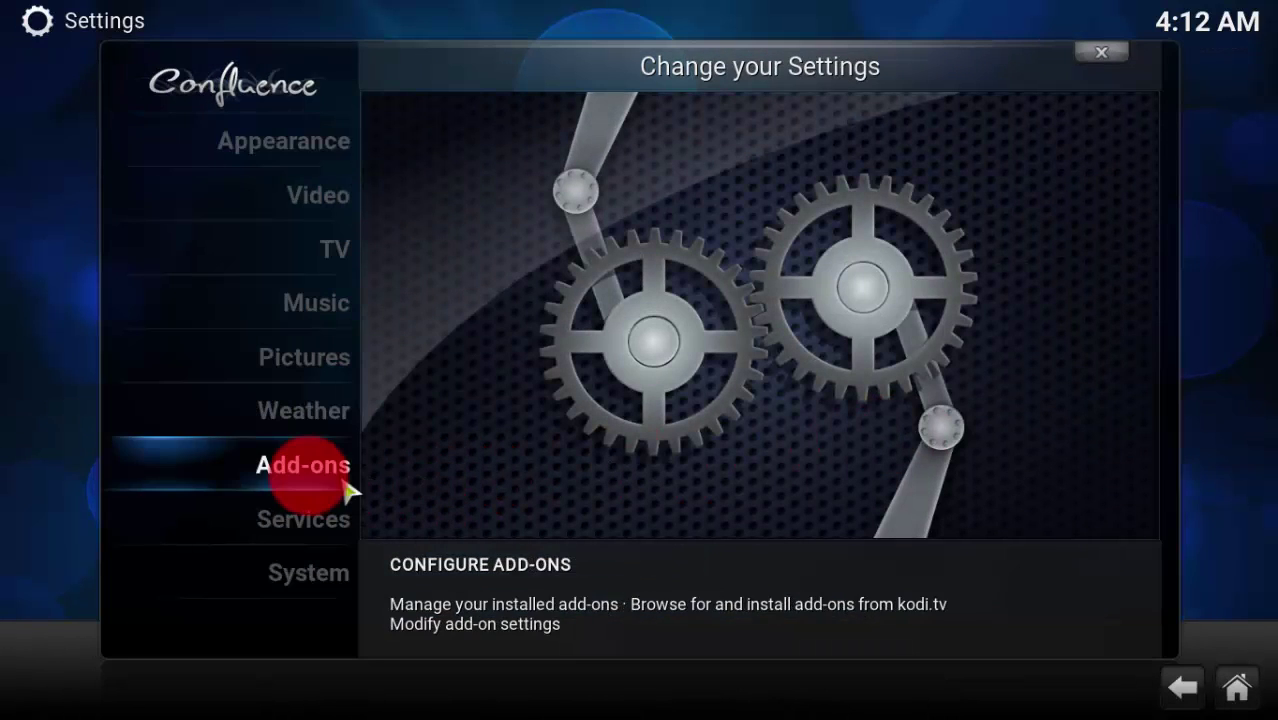
{"action": "left_click", "coordinate": [295, 467]}
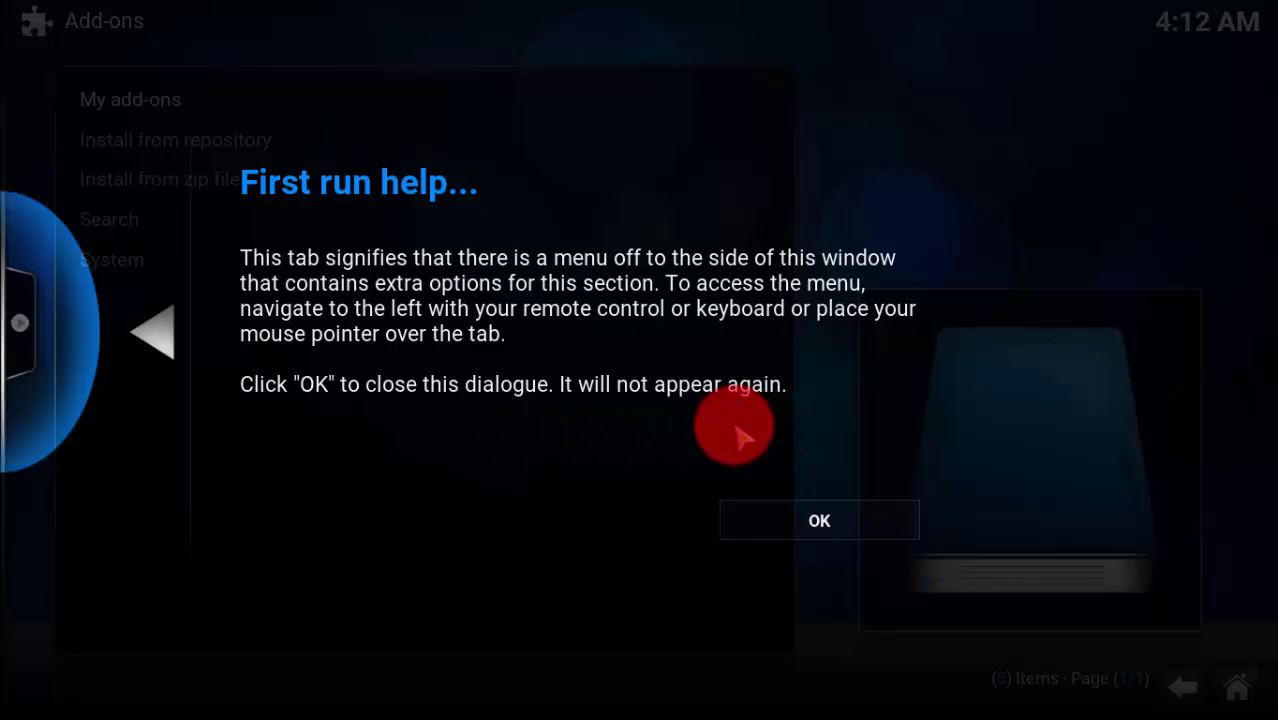
{"action": "left_click", "coordinate": [820, 521]}
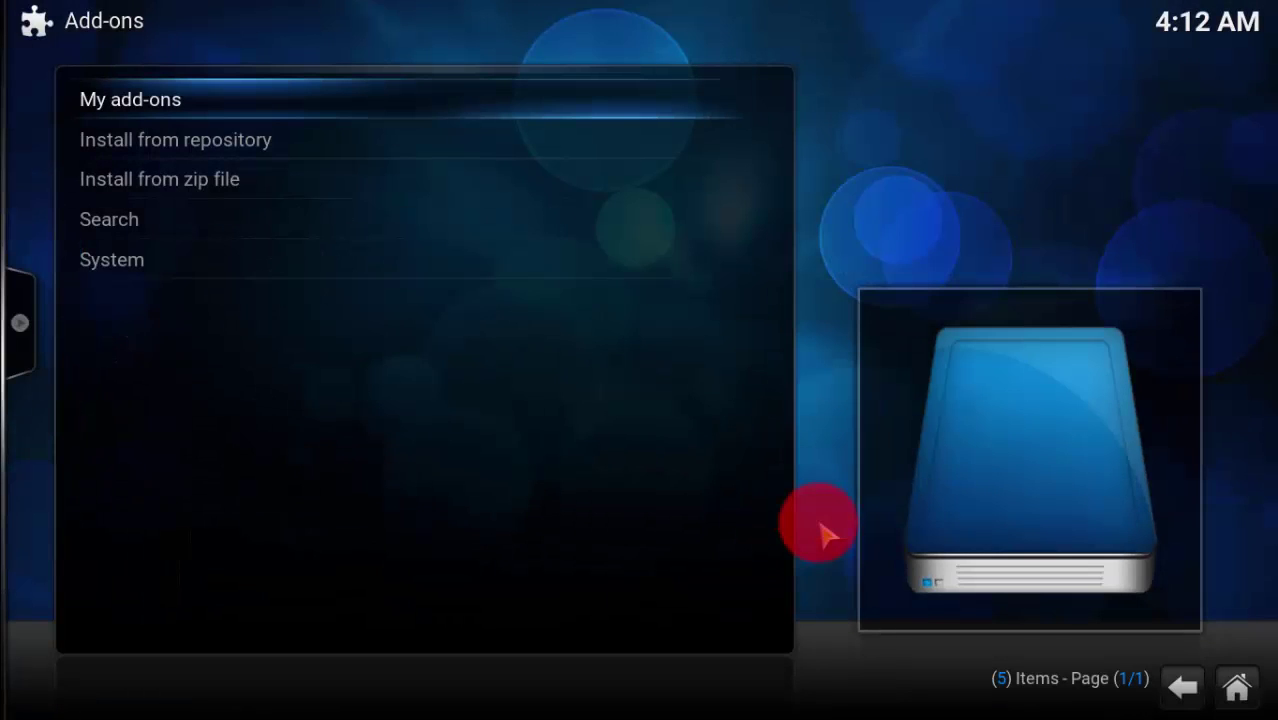
{"action": "left_click", "coordinate": [175, 190]}
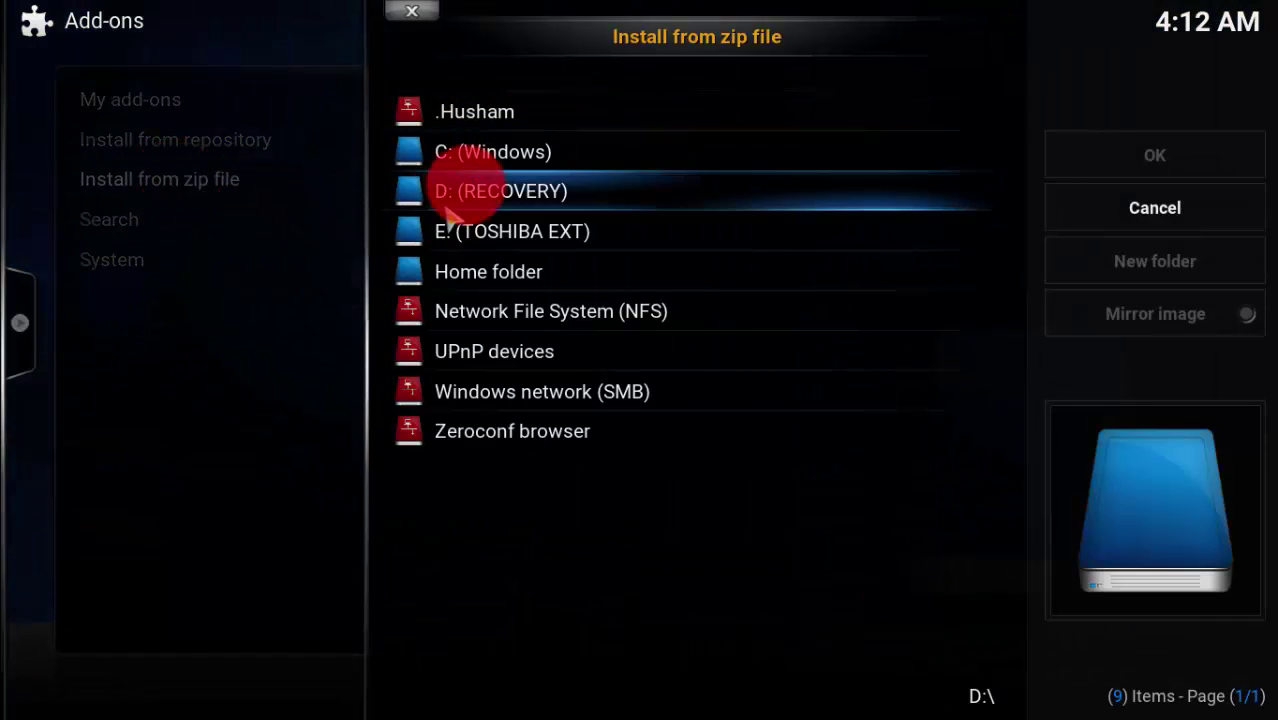
{"action": "left_click", "coordinate": [545, 117]}
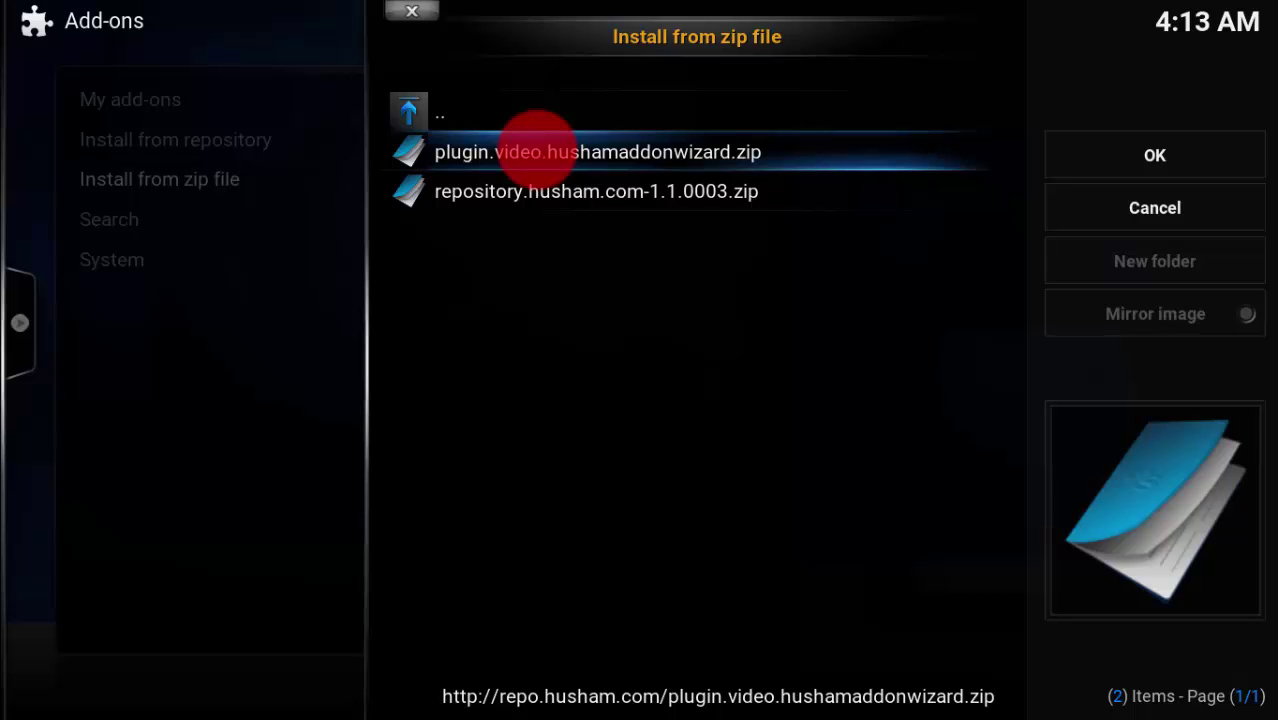
{"action": "left_click", "coordinate": [573, 167]}
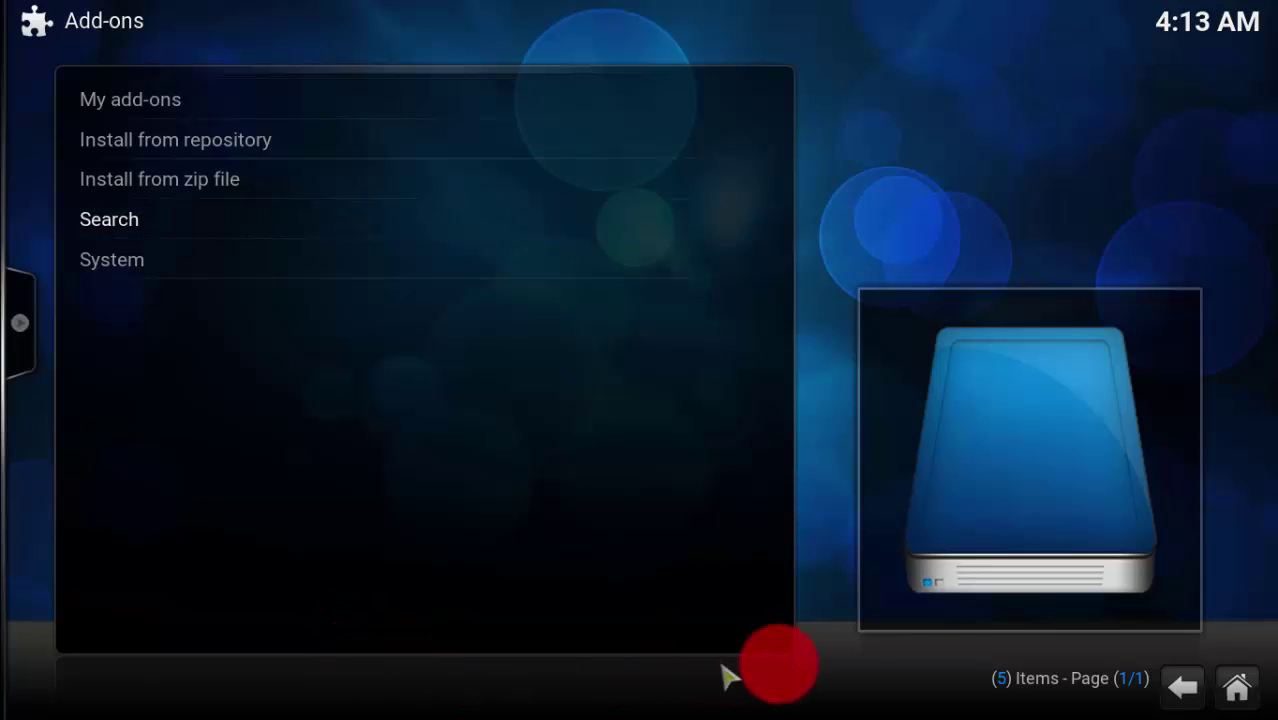
Return to the home screen and open the Husham Addon Wizard among the program add-ons.
{"action": "left_click", "coordinate": [1182, 692]}
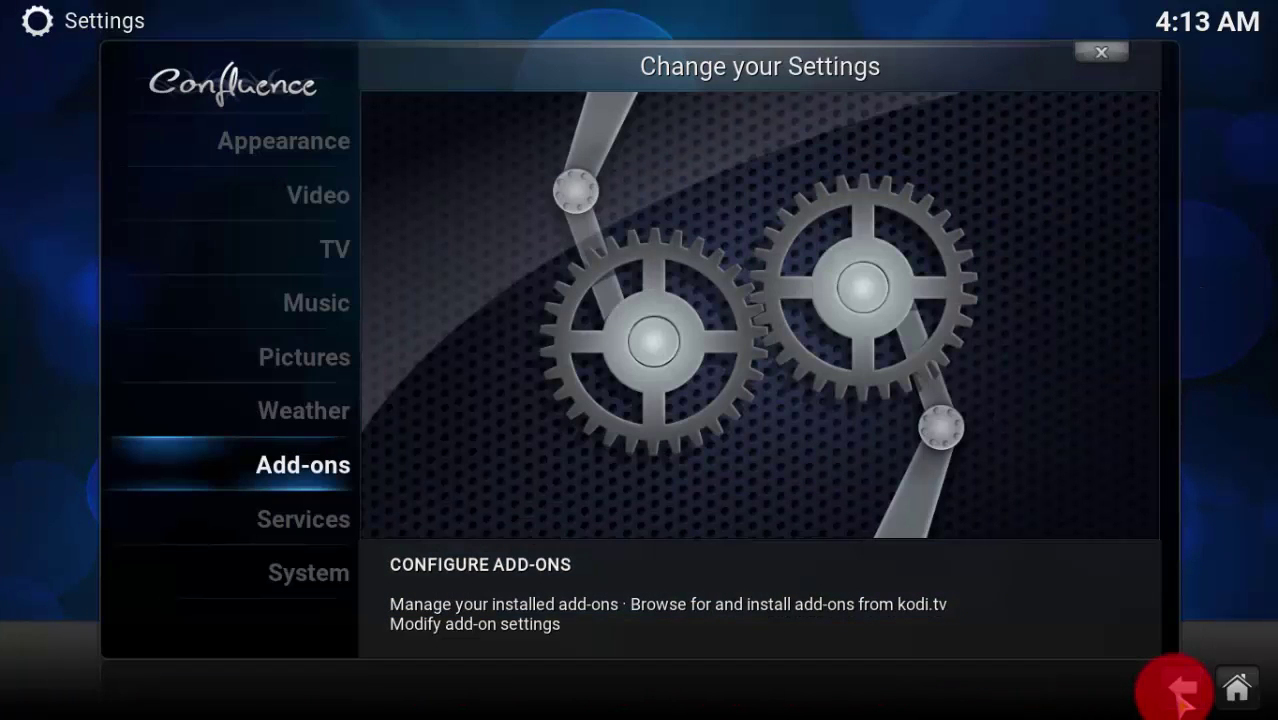
{"action": "left_click", "coordinate": [1182, 692]}
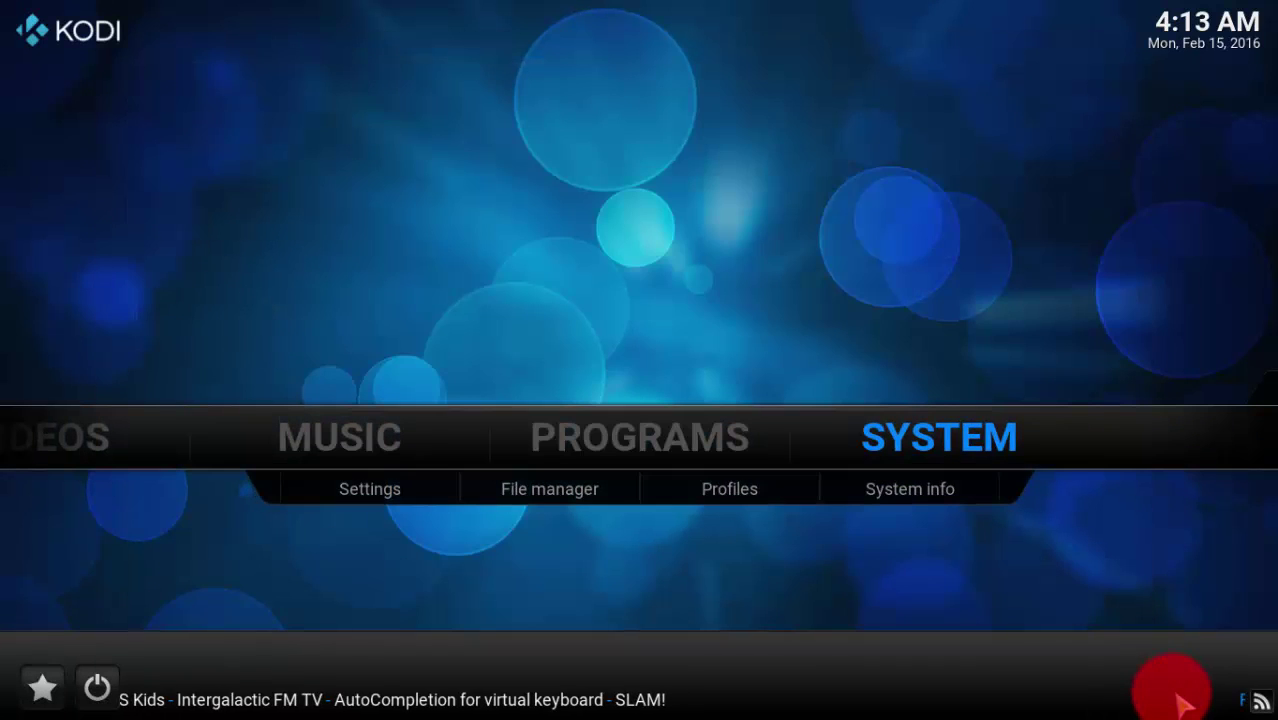
{"action": "left_click", "coordinate": [606, 443]}
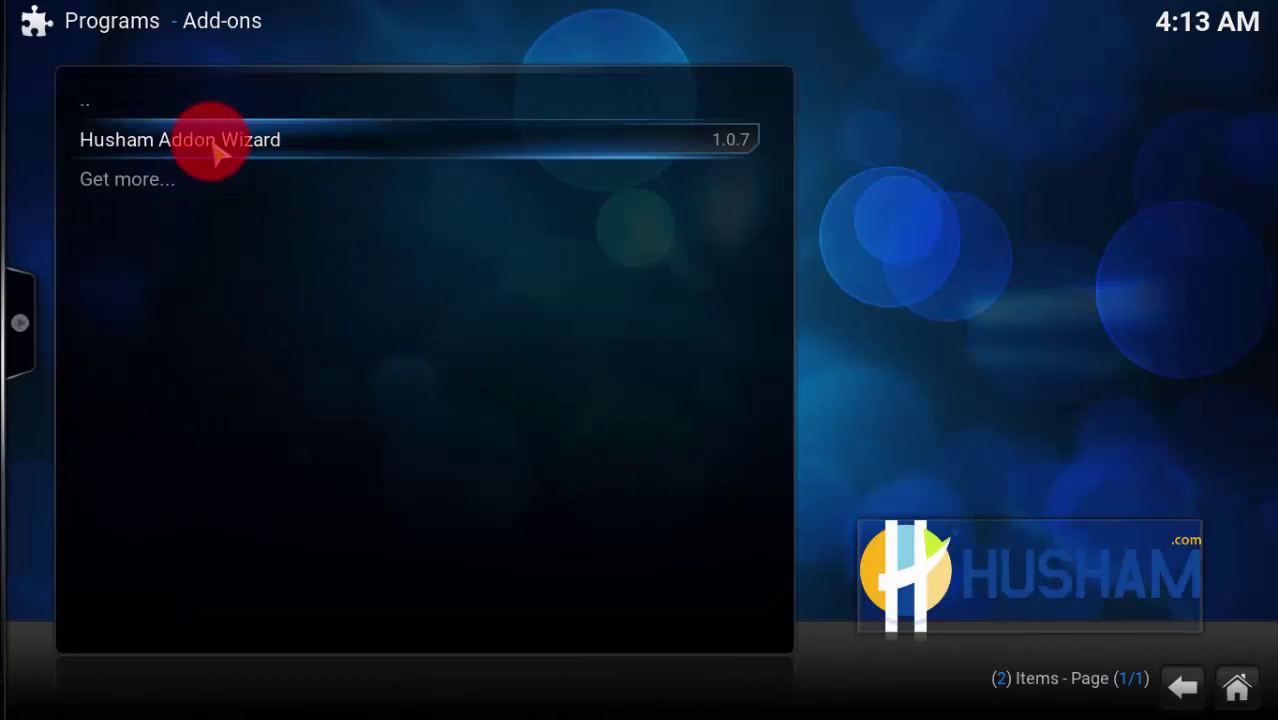
{"action": "left_click", "coordinate": [218, 152]}
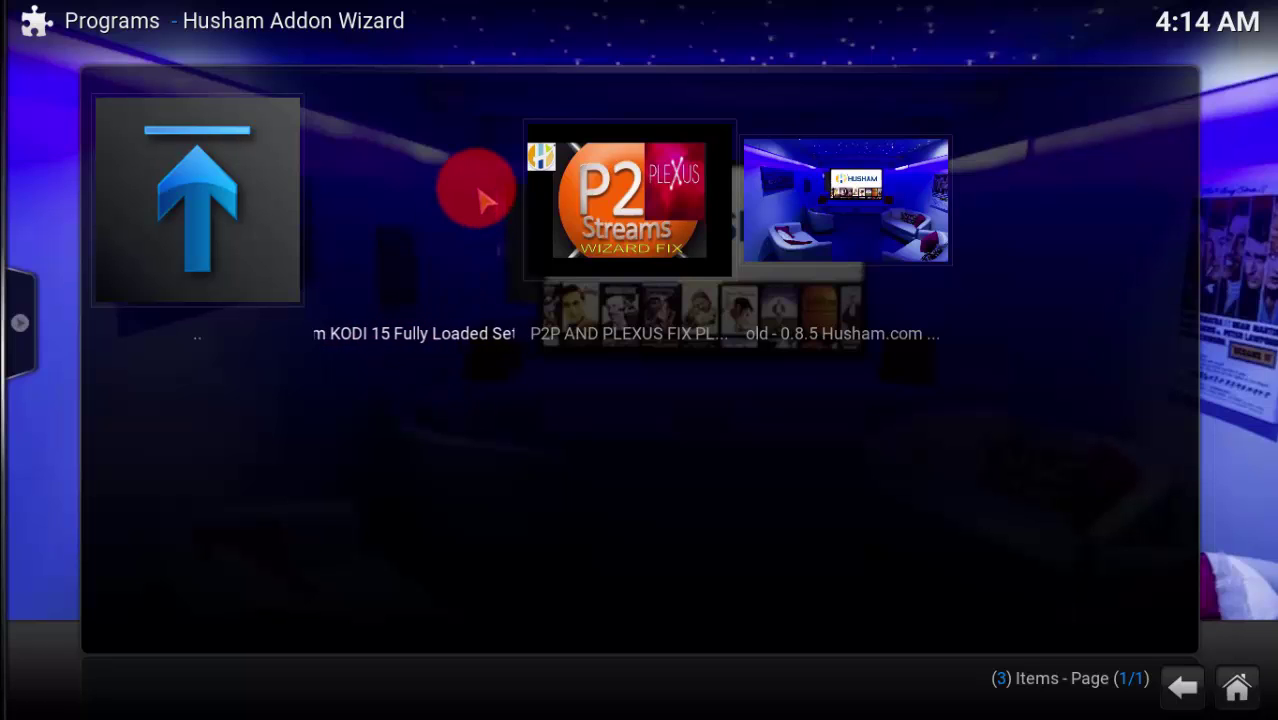
Download and install the KODI 15 Fully Loaded setup with the wizard, then force close Kodi.
{"action": "left_click", "coordinate": [410, 230]}
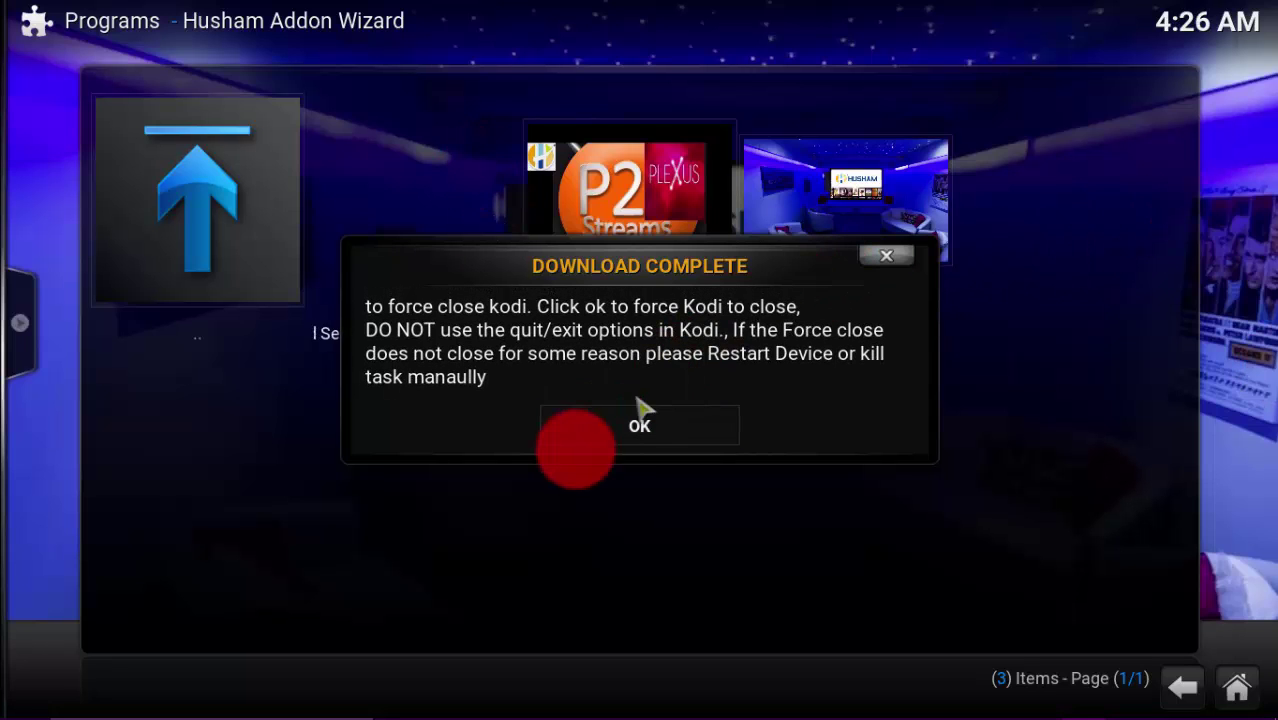
{"action": "left_click", "coordinate": [638, 430]}
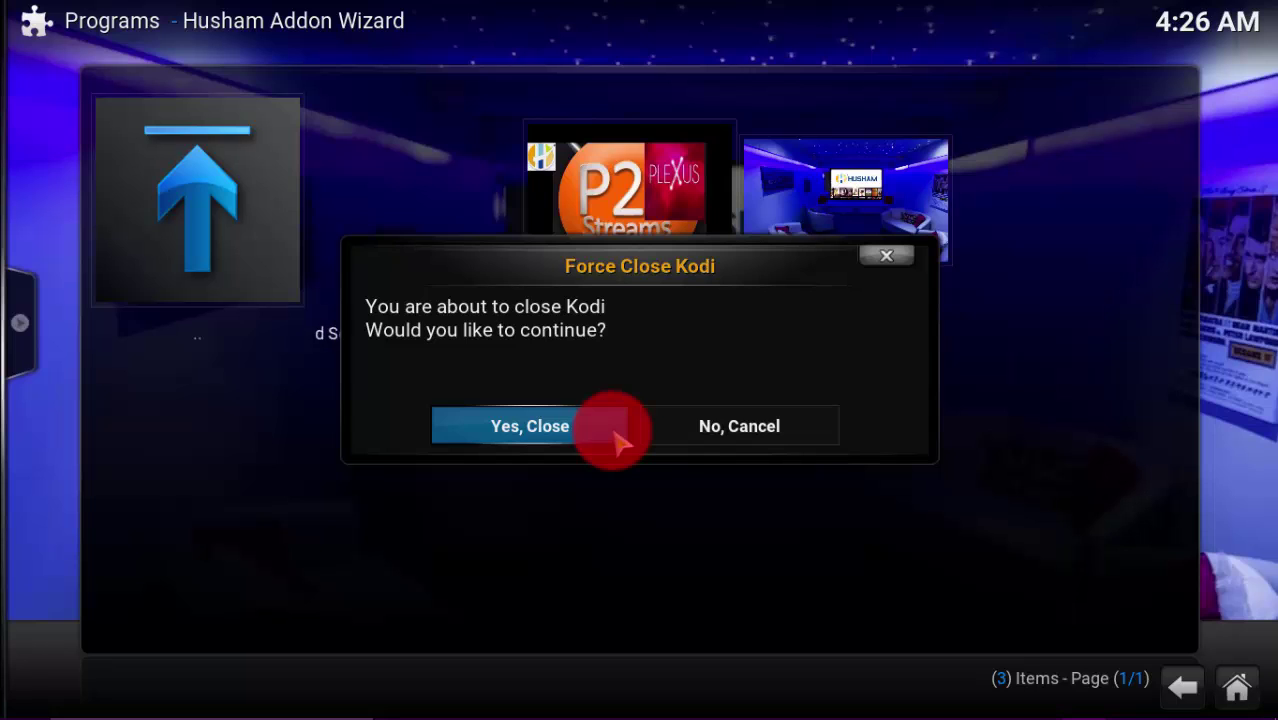
{"action": "left_click", "coordinate": [560, 428]}
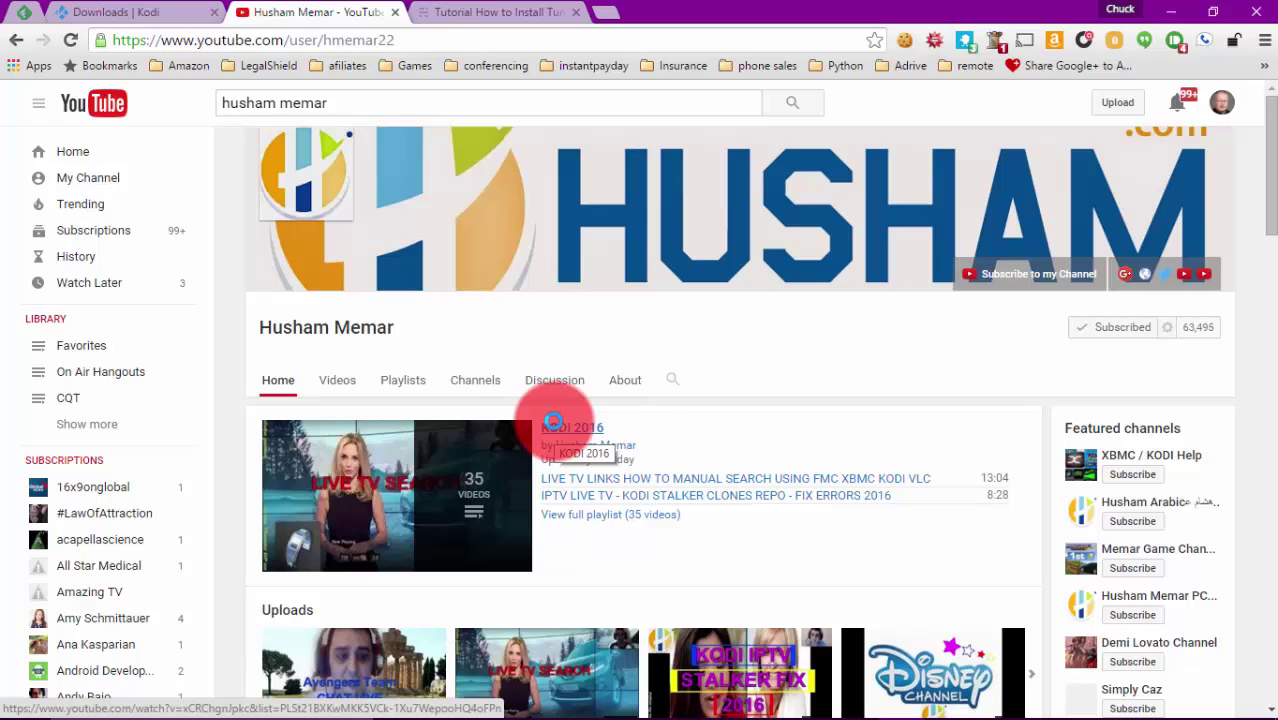
Relaunch Kodi from the Windows desktop and dismiss the Exodus announcement.
{"action": "mouse_move", "coordinate": [1245, 710]}
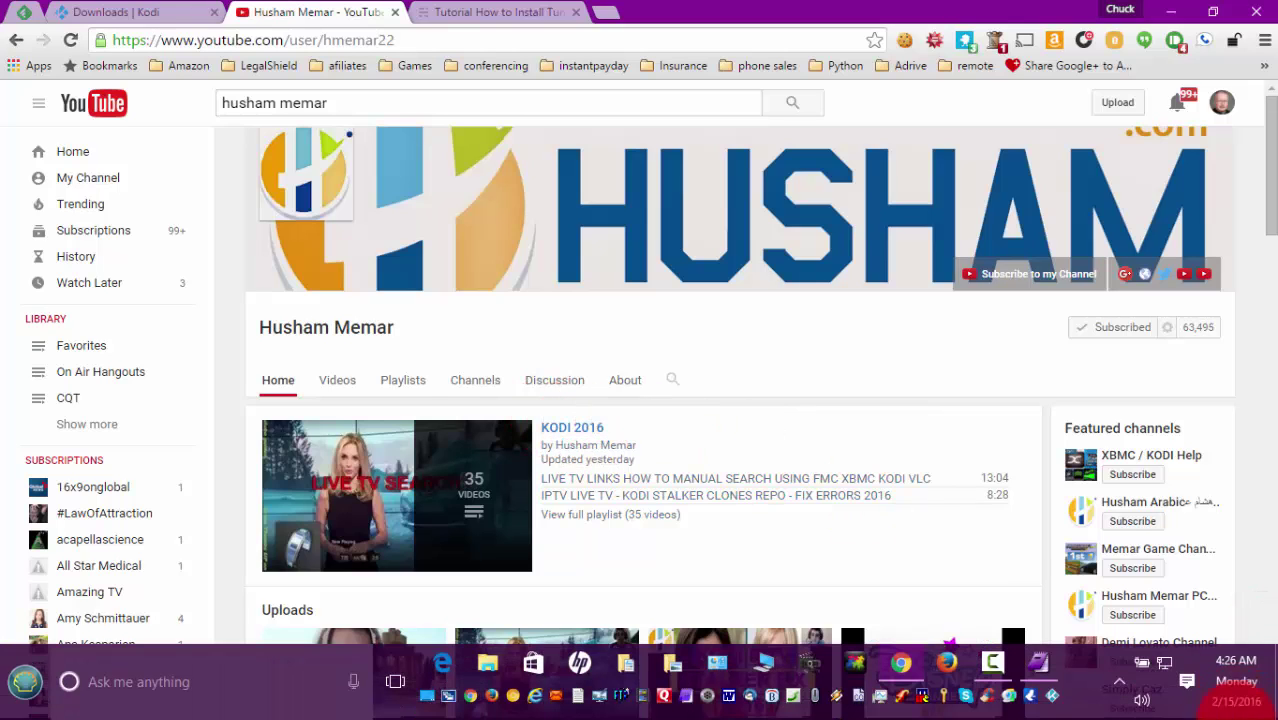
{"action": "left_click", "coordinate": [1055, 703]}
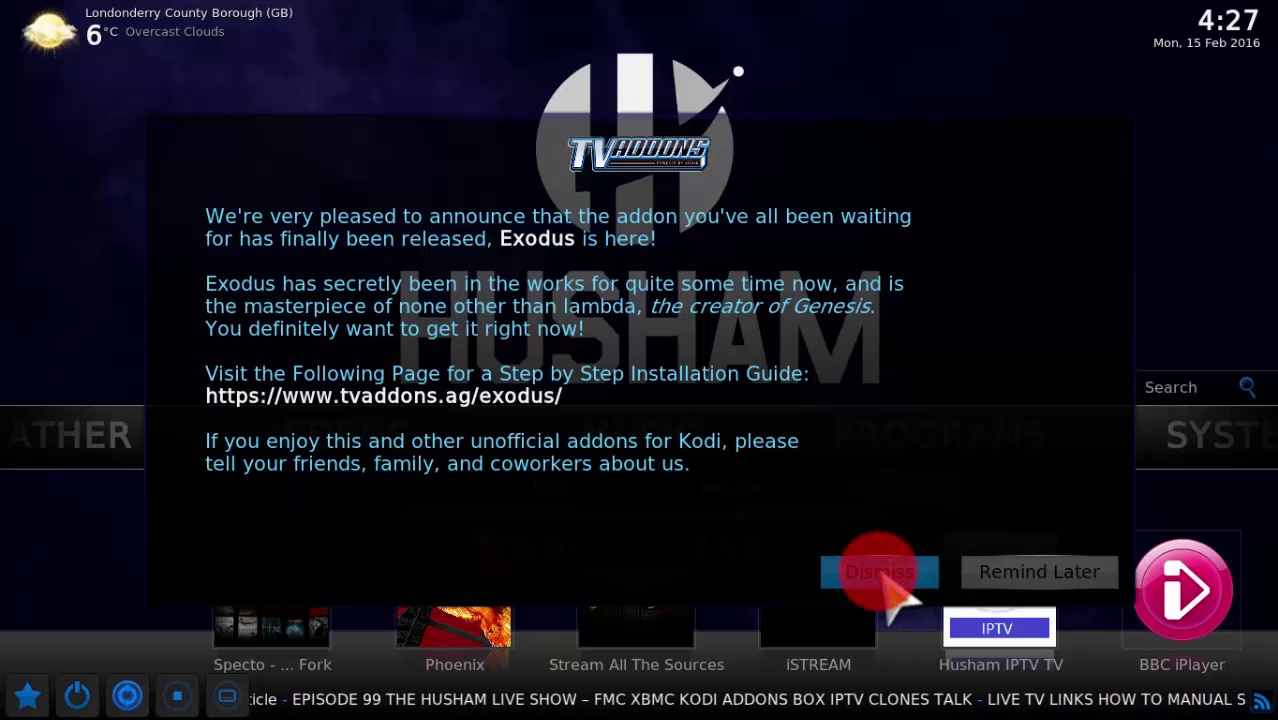
{"action": "left_click", "coordinate": [880, 572]}
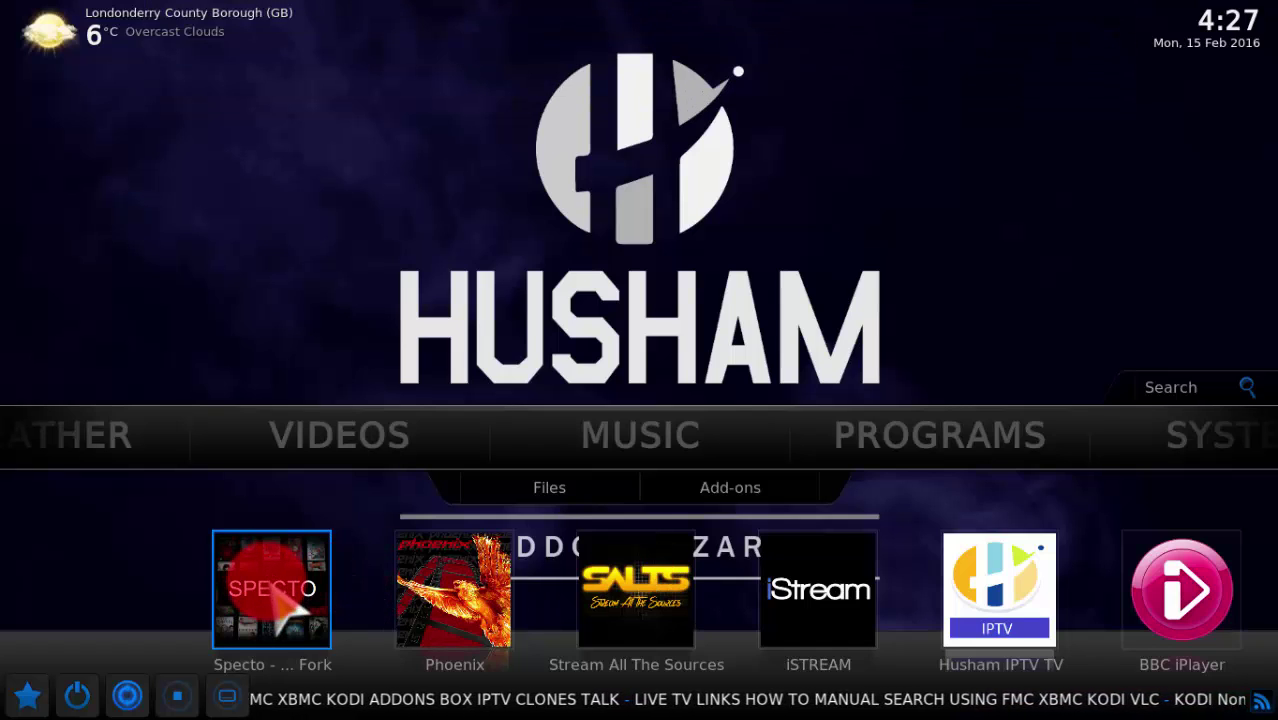
Open the Specto Fork add-on and look through its movie categories, returning to its main list.
{"action": "left_click", "coordinate": [272, 594]}
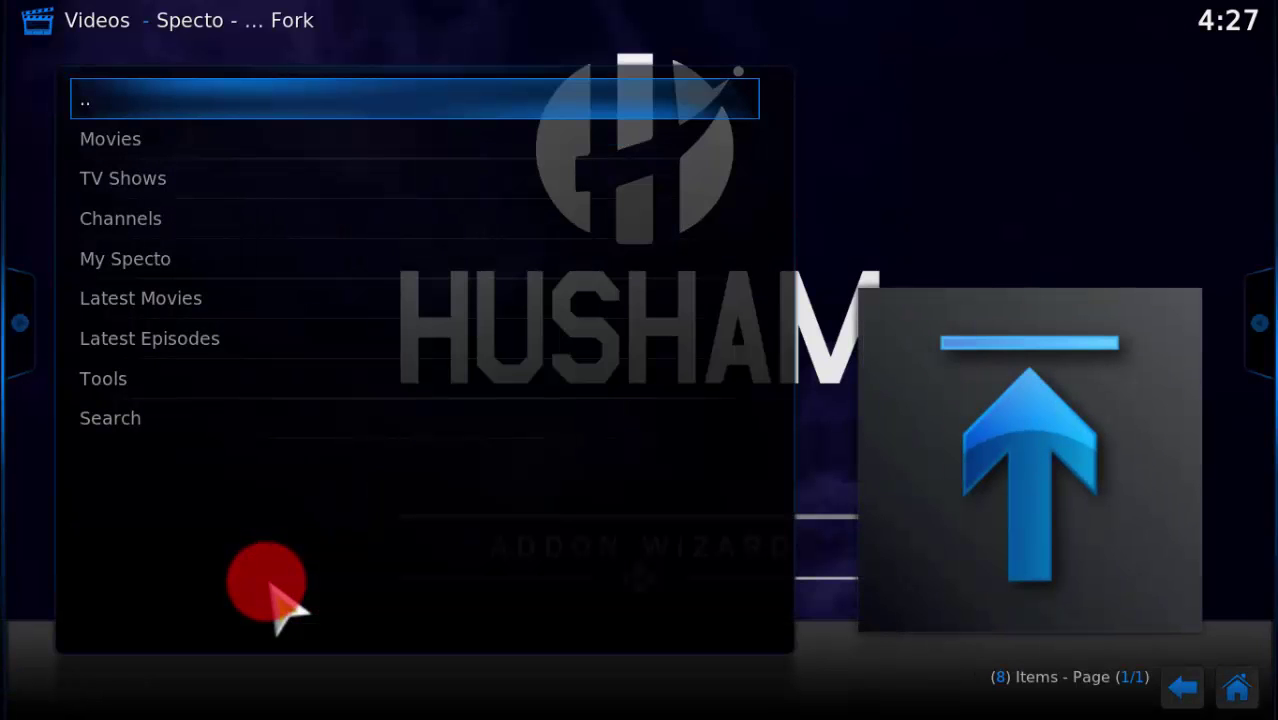
{"action": "left_click", "coordinate": [118, 150]}
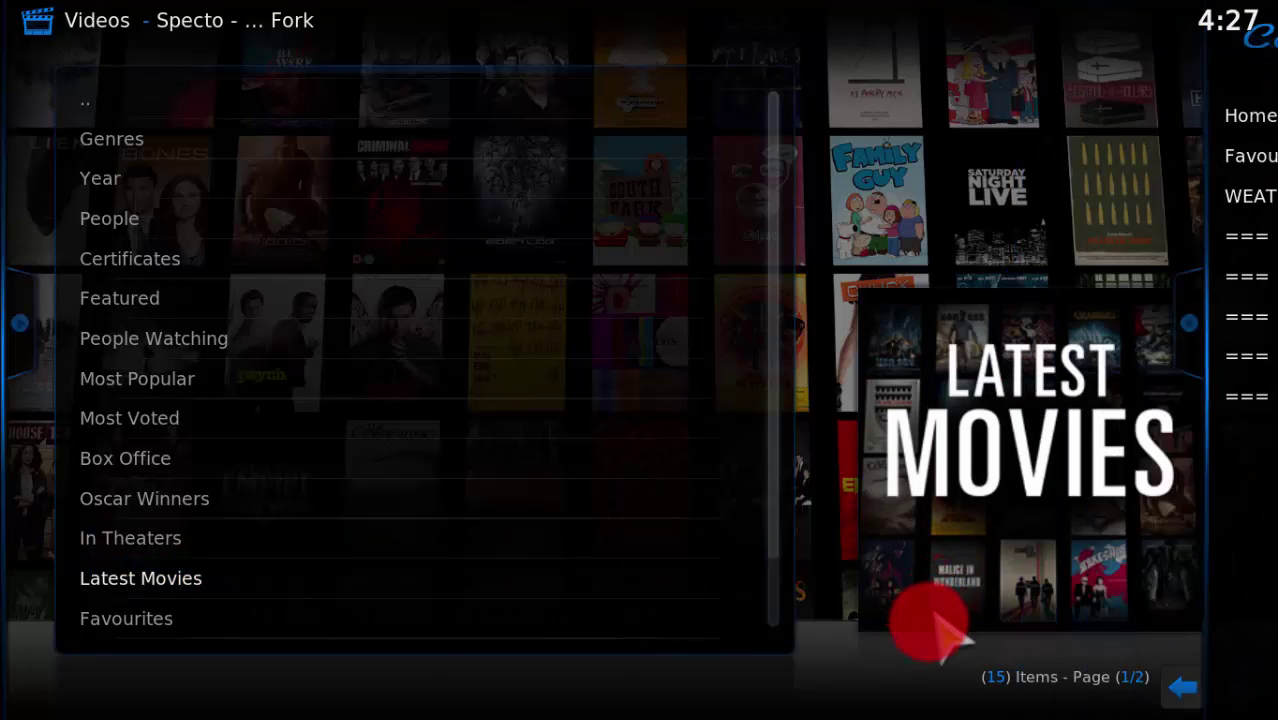
{"action": "left_click", "coordinate": [1183, 684]}
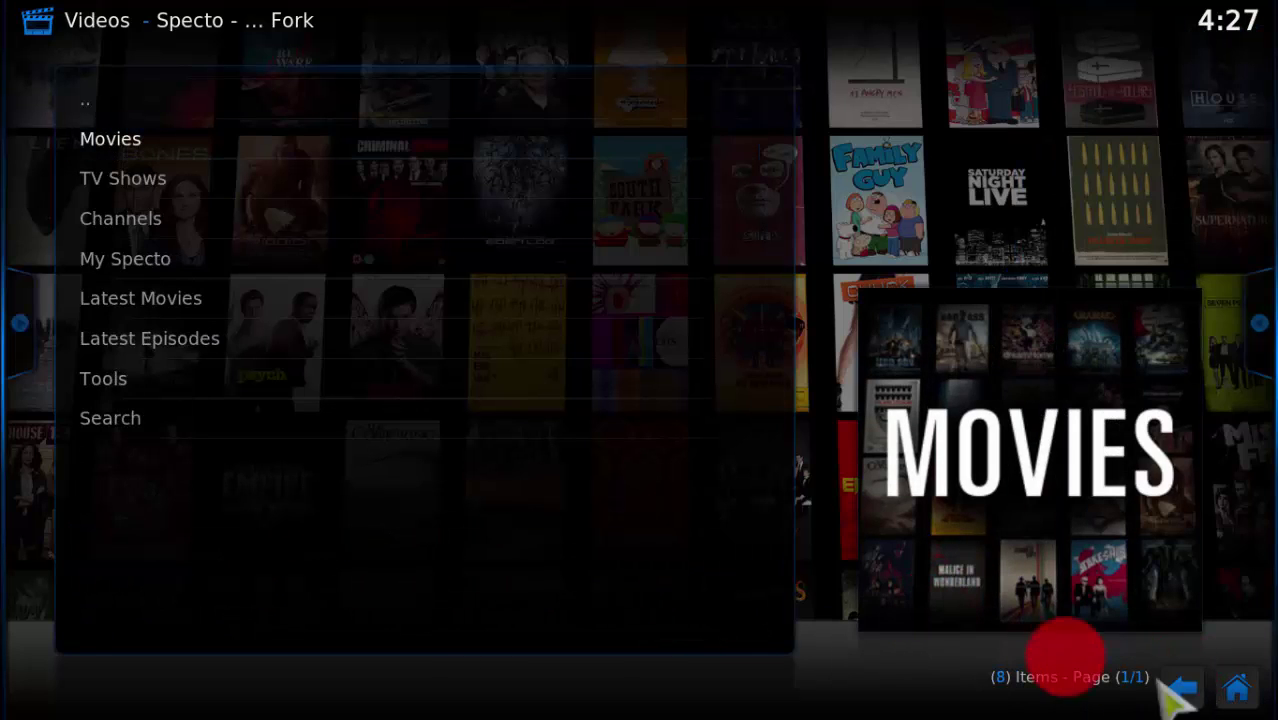
Browse the networks list in Specto's TV Shows section and return to the add-on's main list.
{"action": "left_click", "coordinate": [172, 186]}
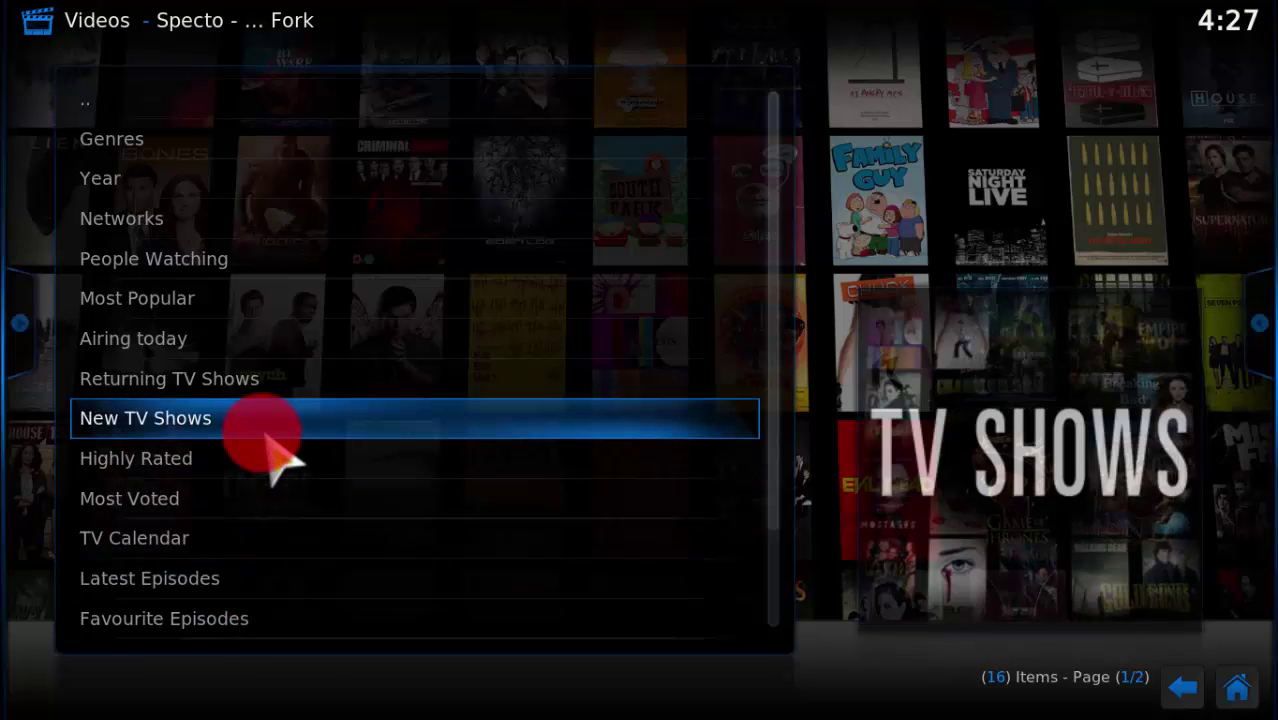
{"action": "left_click", "coordinate": [112, 222]}
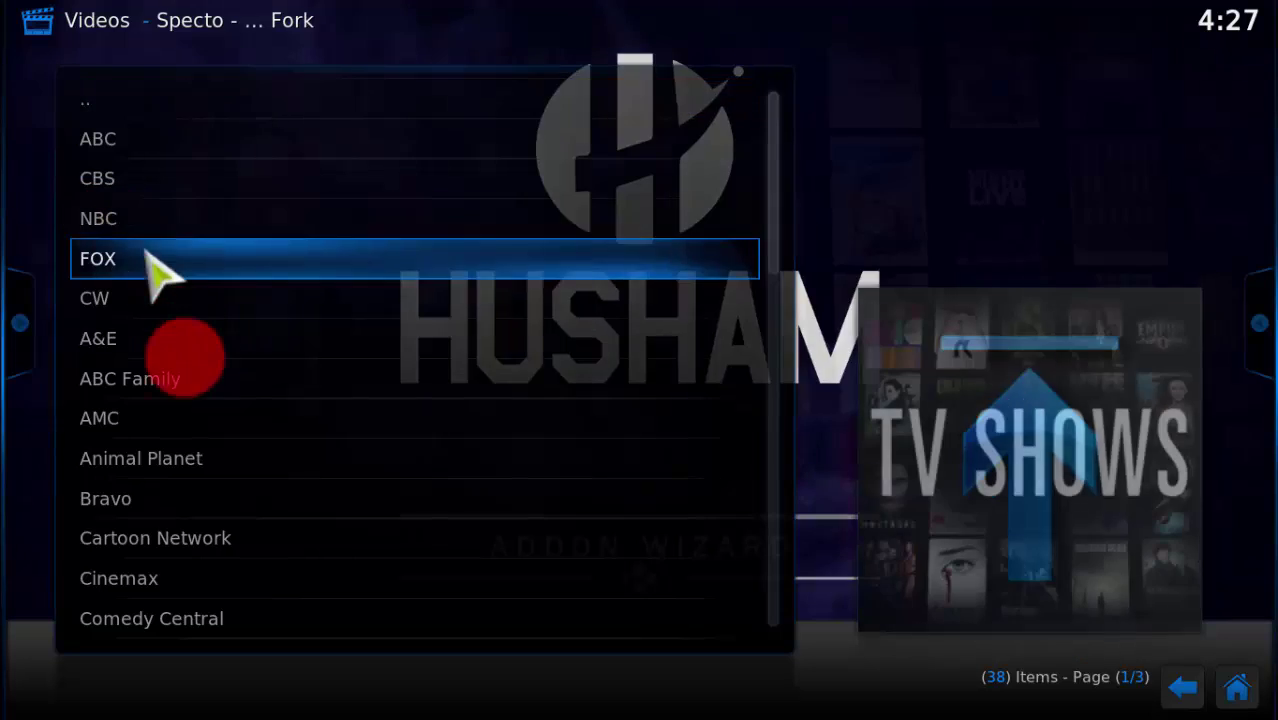
{"action": "scroll", "coordinate": [168, 535], "scroll_direction": "down", "scroll_amount": 10}
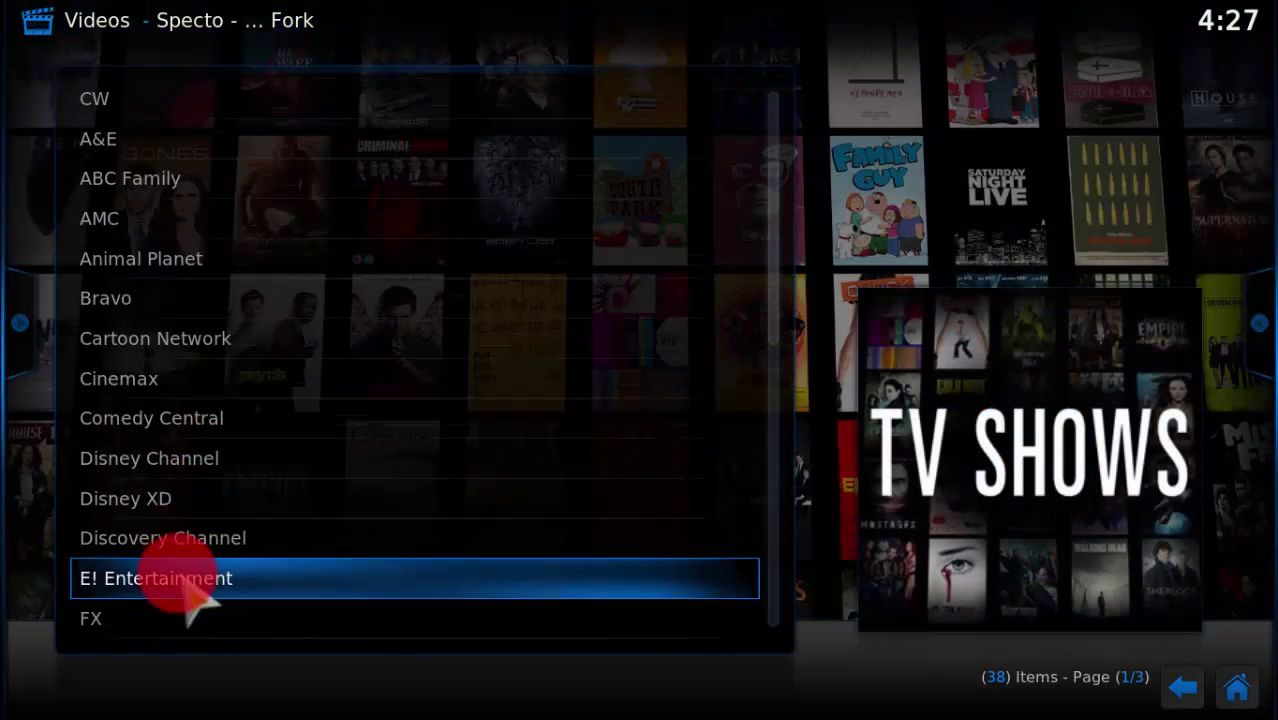
{"action": "scroll", "coordinate": [185, 582], "scroll_direction": "down", "scroll_amount": 13}
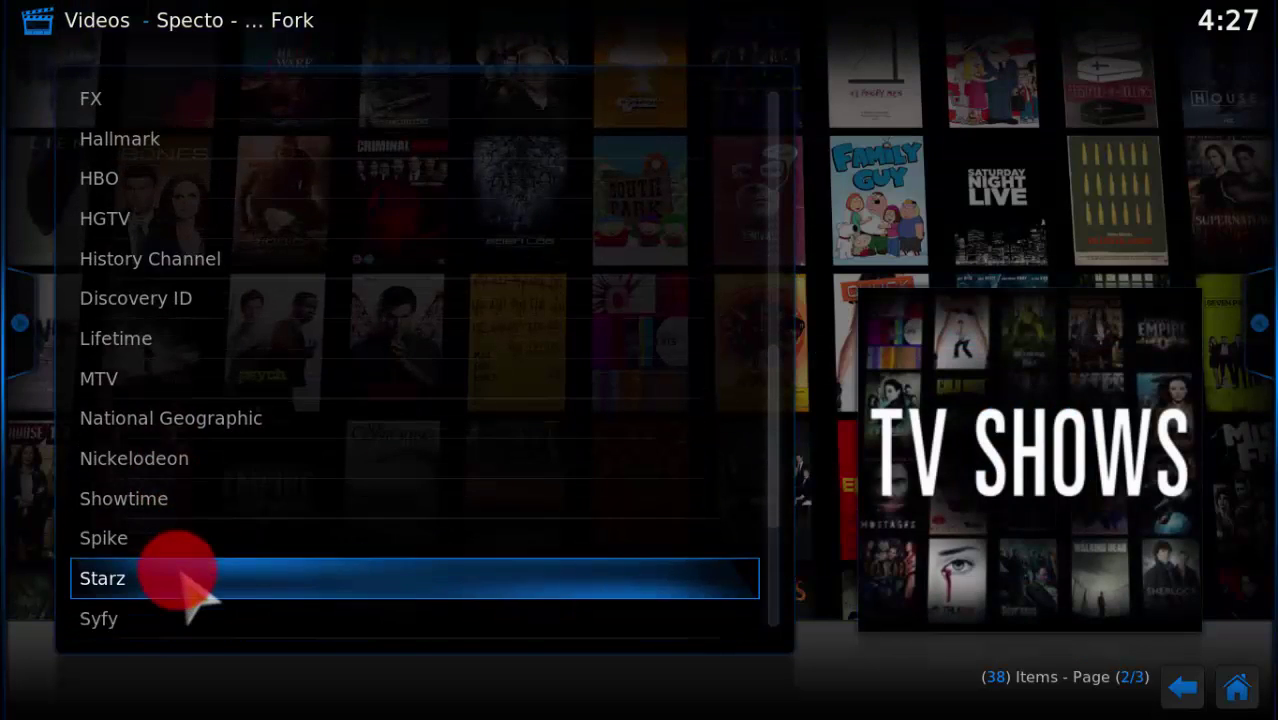
{"action": "left_click", "coordinate": [1207, 697]}
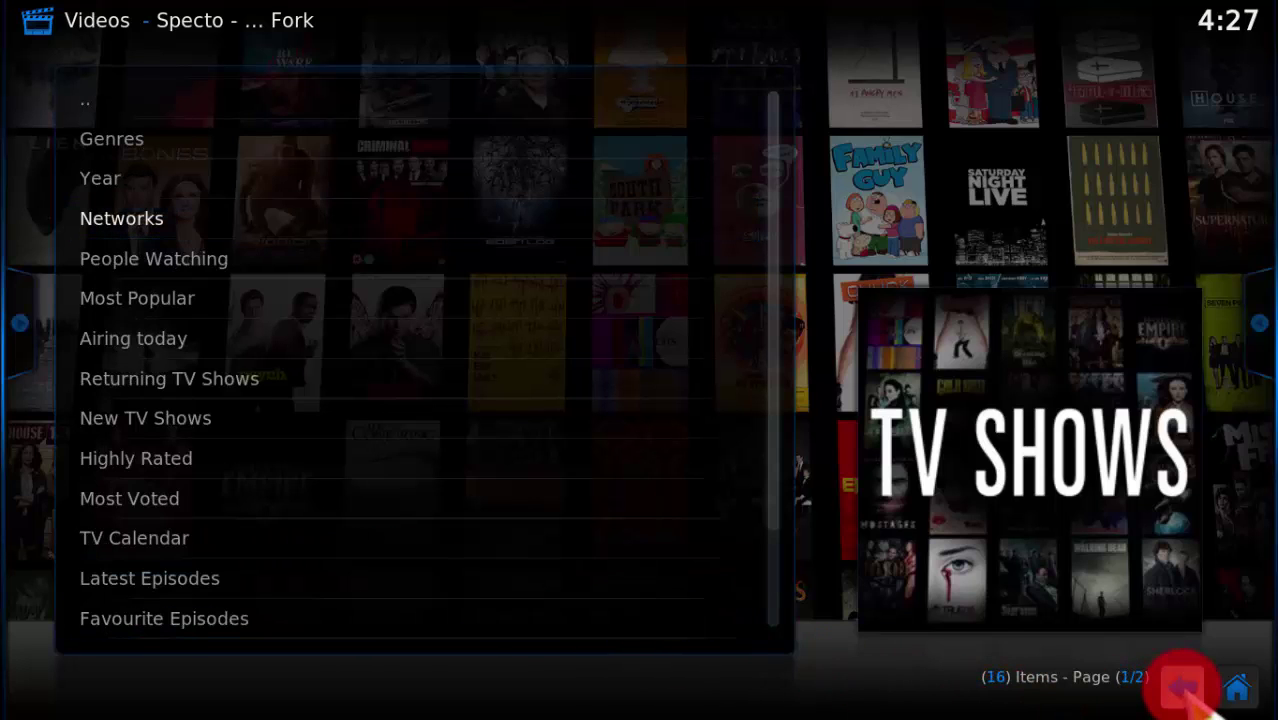
{"action": "left_click", "coordinate": [1207, 697]}
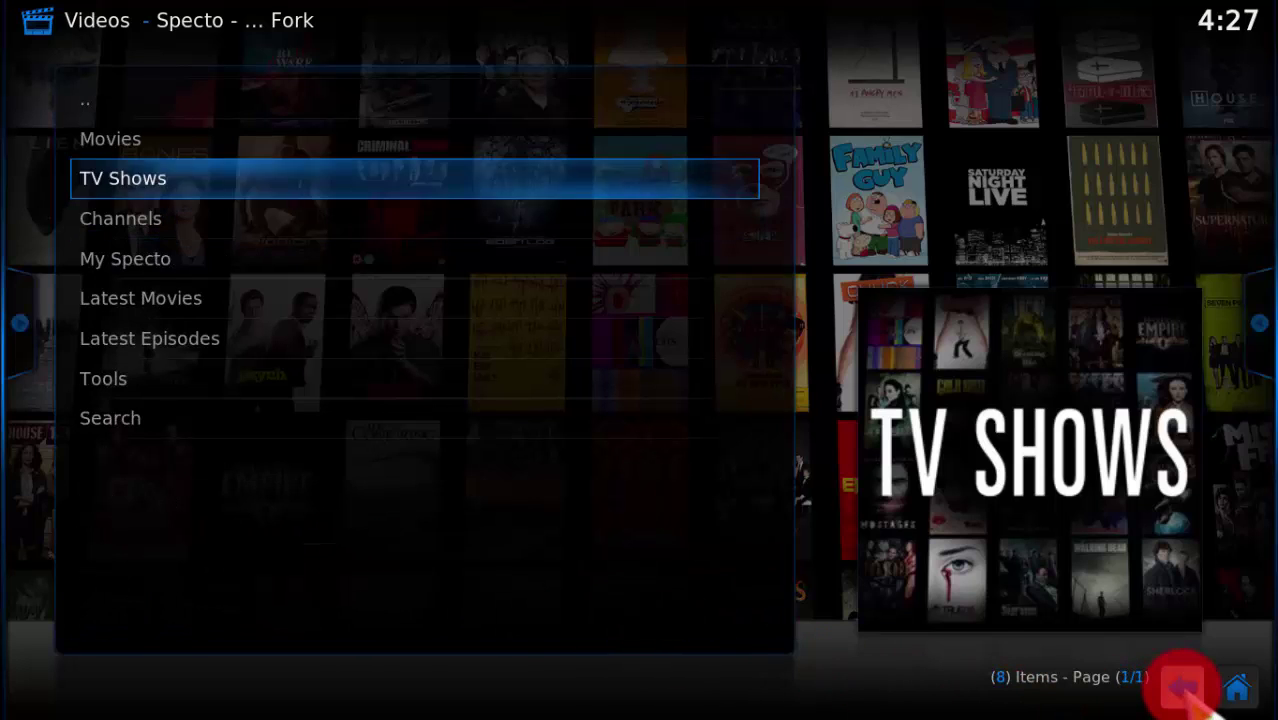
Search Specto's TV shows for "Lost in space".
{"action": "left_click", "coordinate": [102, 428]}
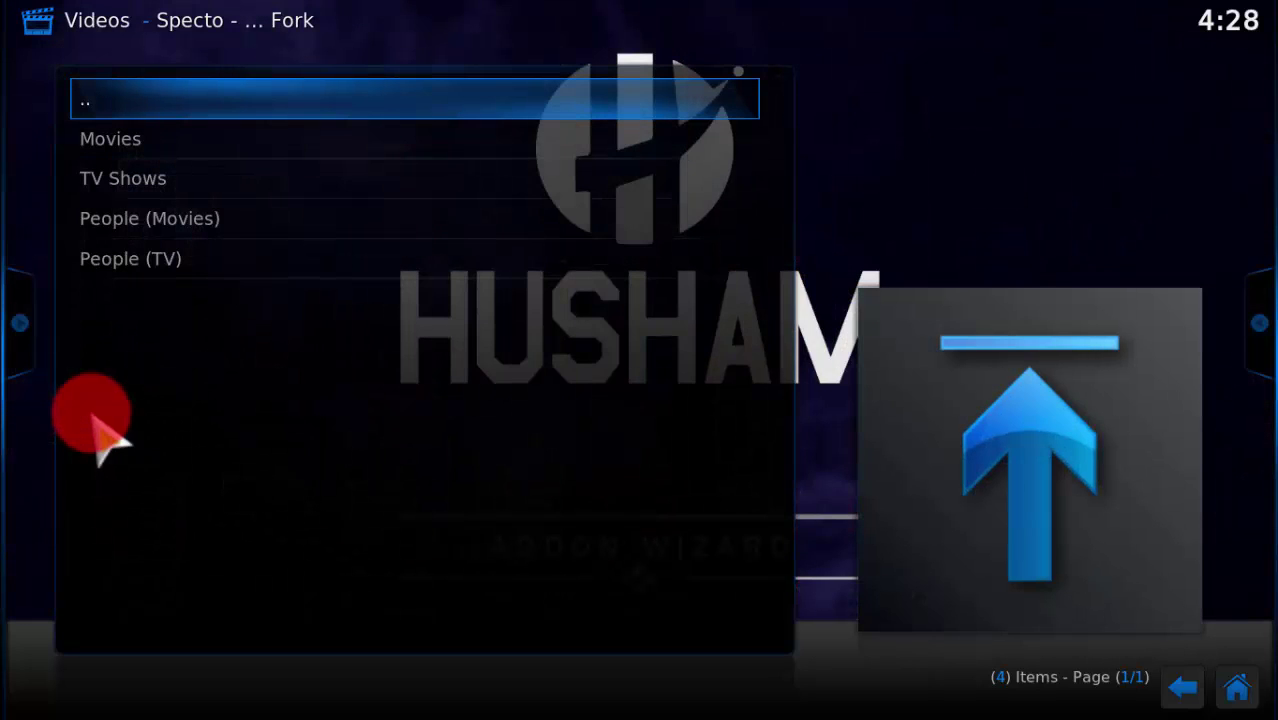
{"action": "left_click", "coordinate": [120, 190]}
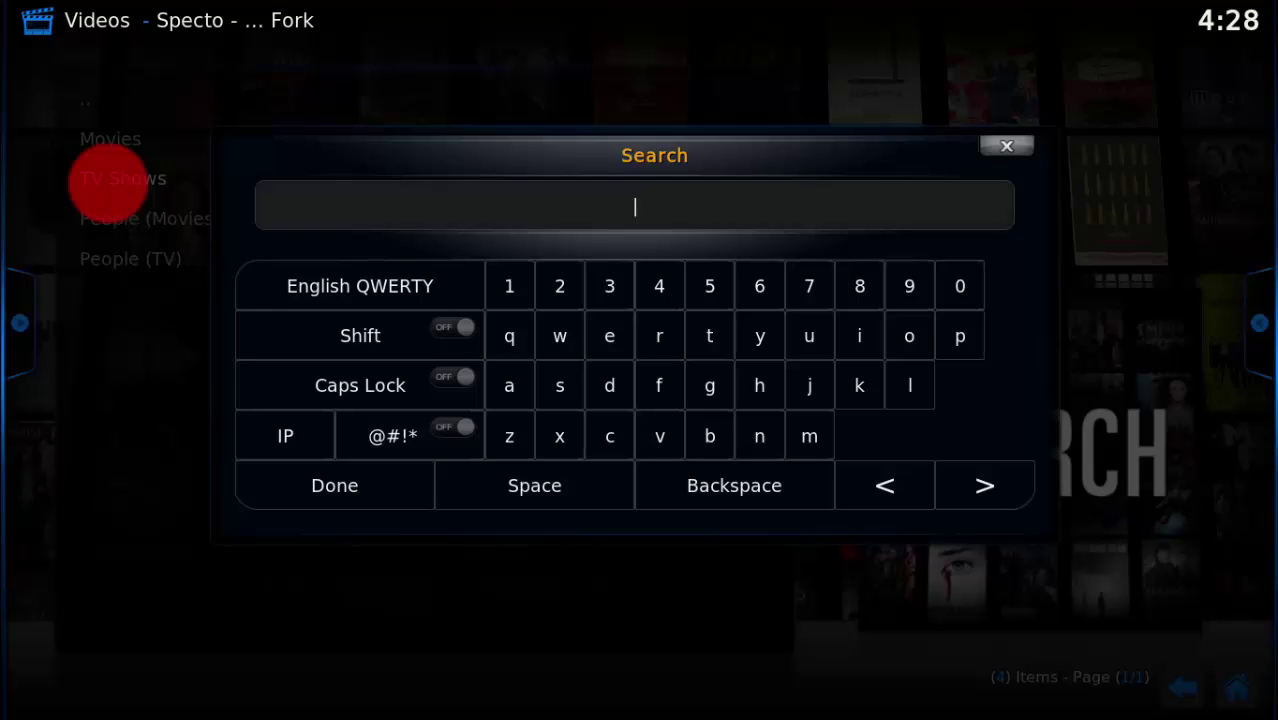
{"action": "key", "text": "Up"}
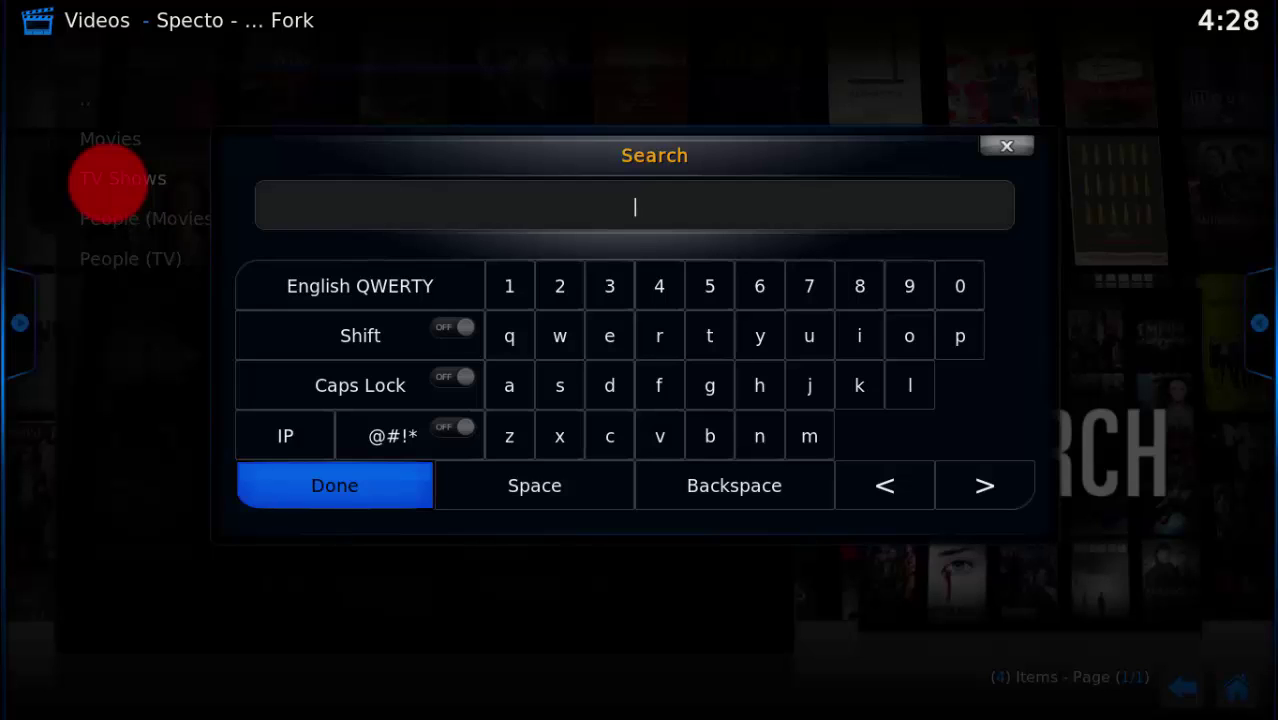
{"action": "type", "text": "L"}
{"action": "type", "text": "ost"}
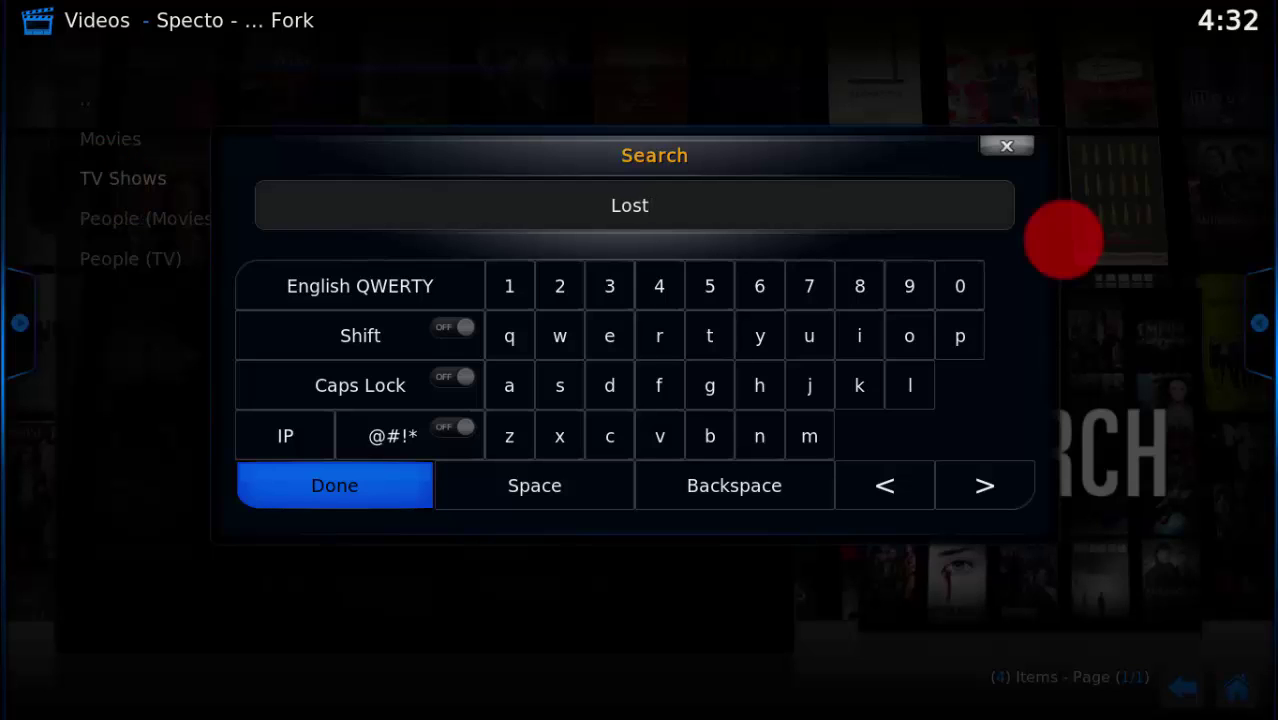
{"action": "type", "text": " in space"}
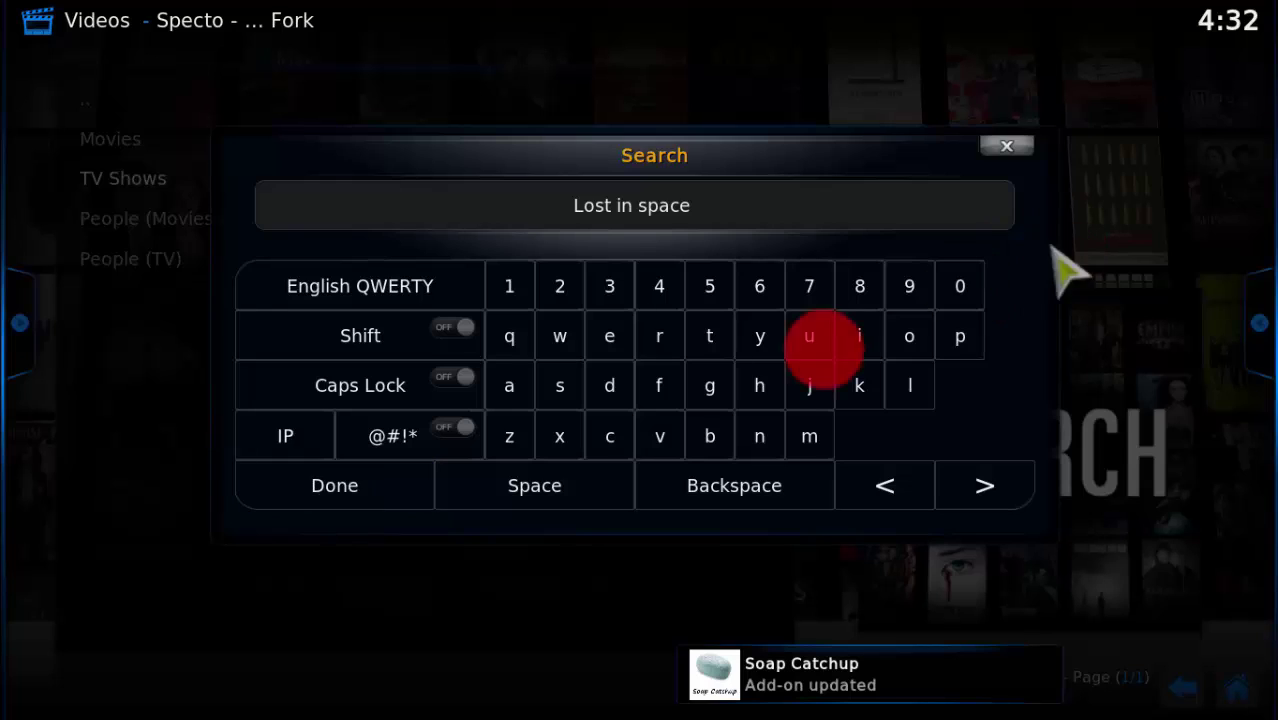
{"action": "left_click", "coordinate": [340, 487]}
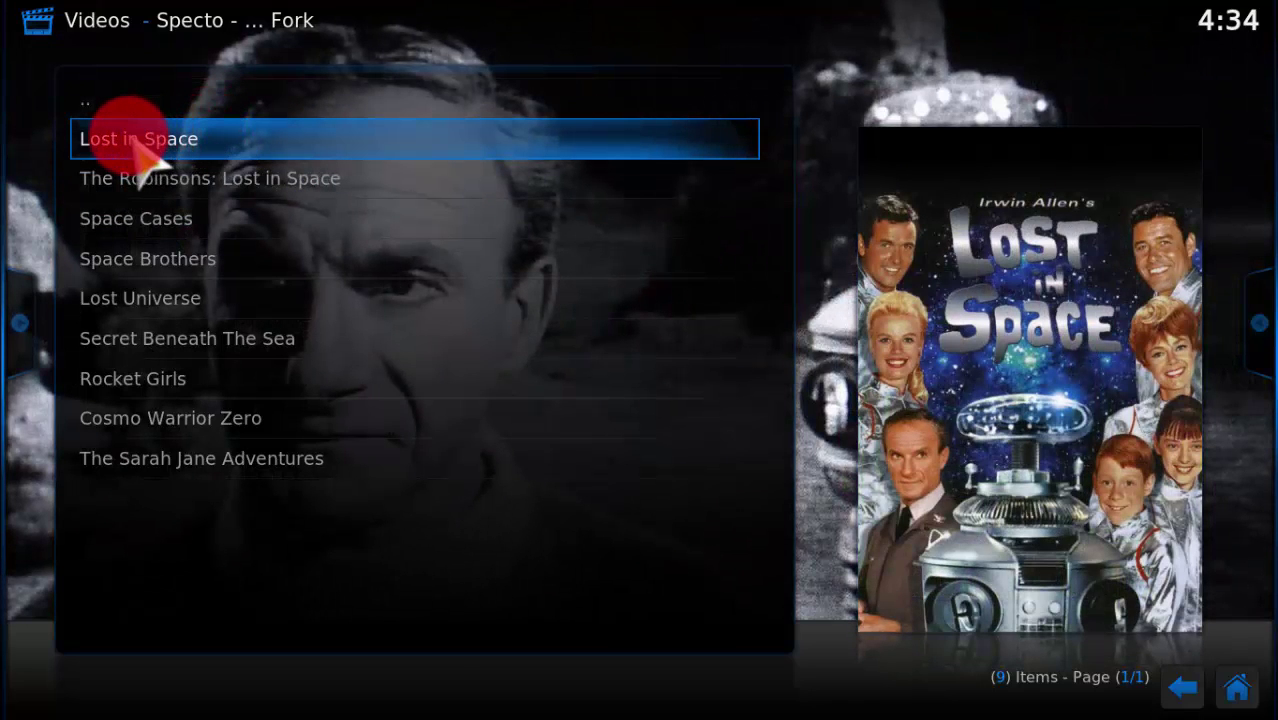
Open the Lost in Space series and display the episode list of Season 1.
{"action": "left_click", "coordinate": [138, 141]}
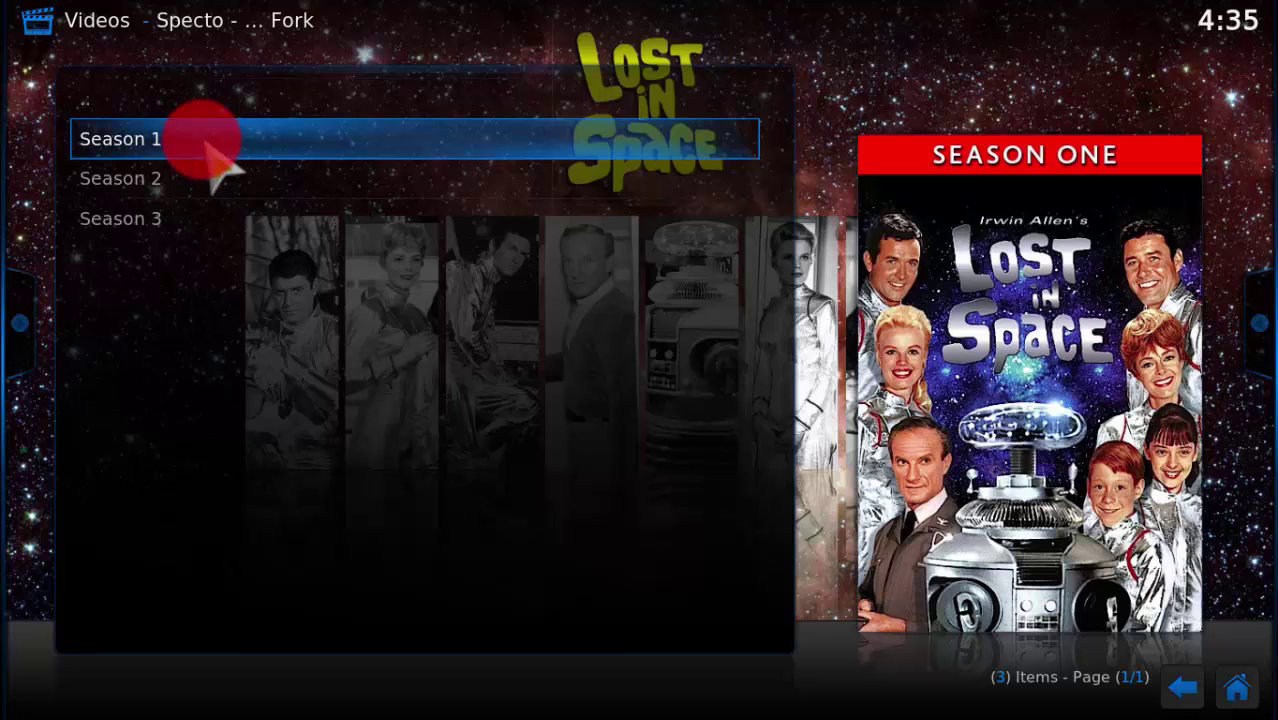
{"action": "left_click", "coordinate": [206, 142]}
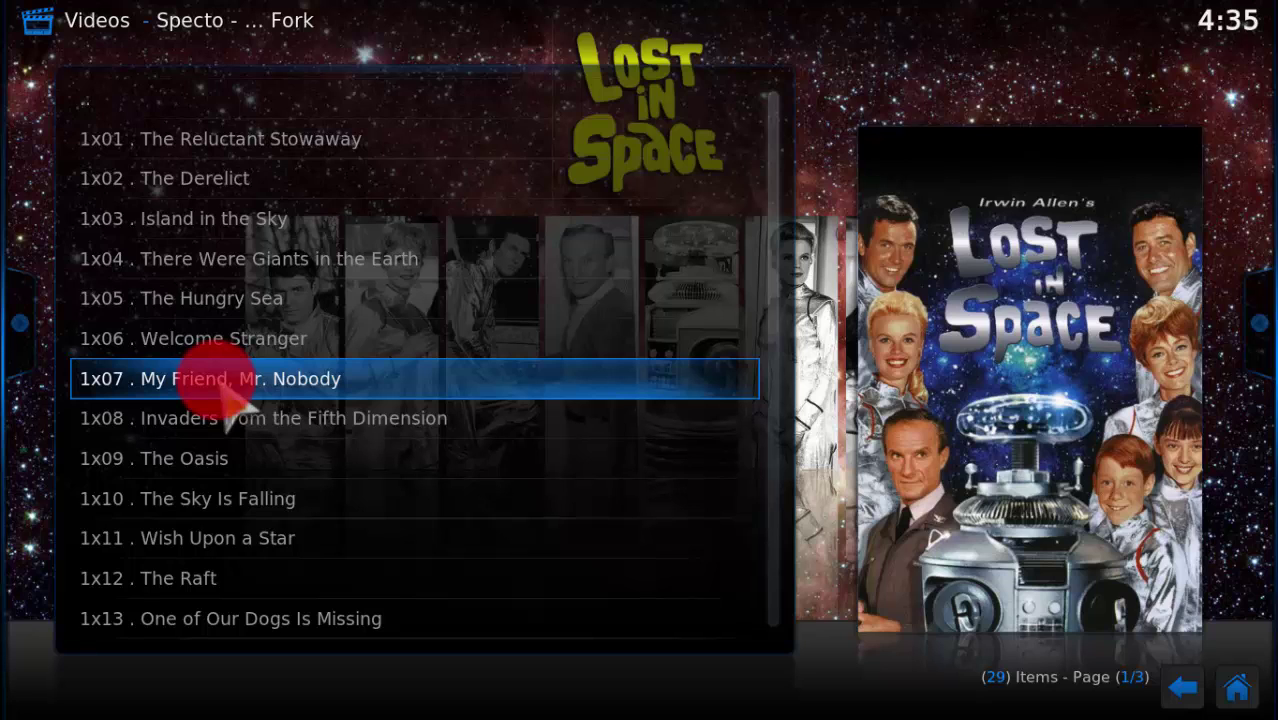
Play the Lost in Space episode "My Friend, Mr. Nobody" from the PRIMEWIRE DACLIPS source and stop playback.
{"action": "left_click", "coordinate": [224, 388]}
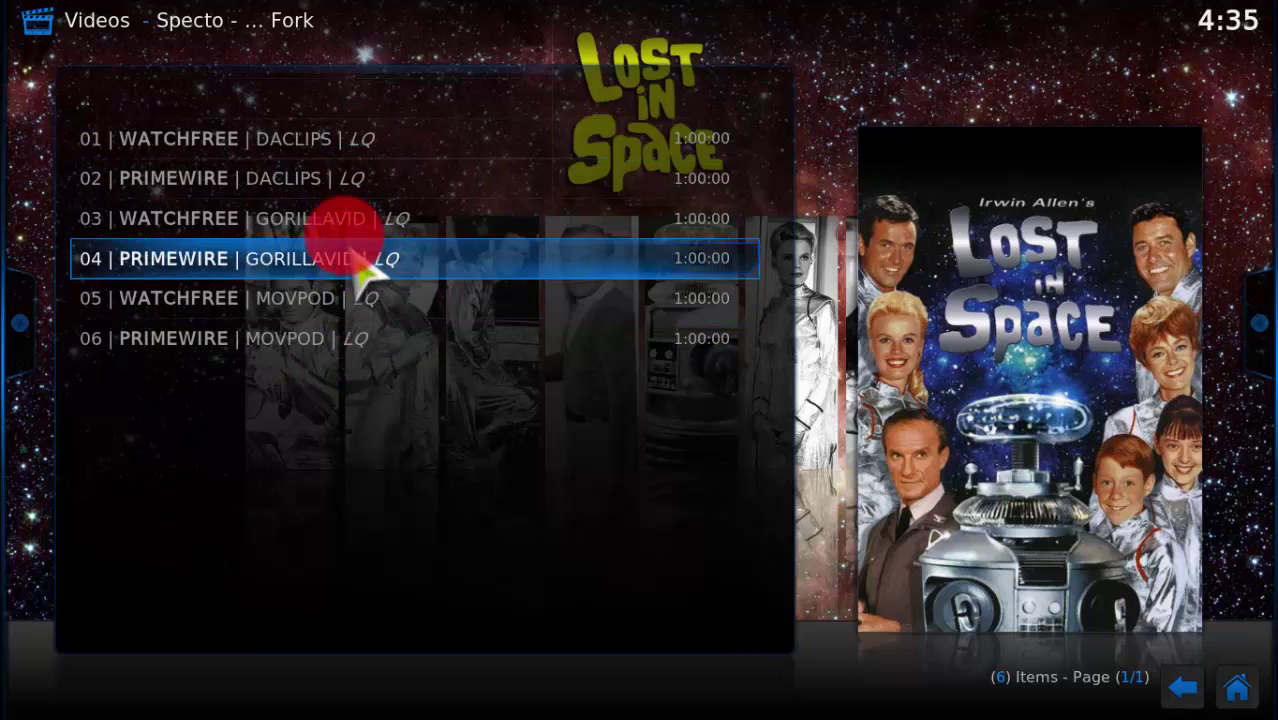
{"action": "left_click", "coordinate": [330, 185]}
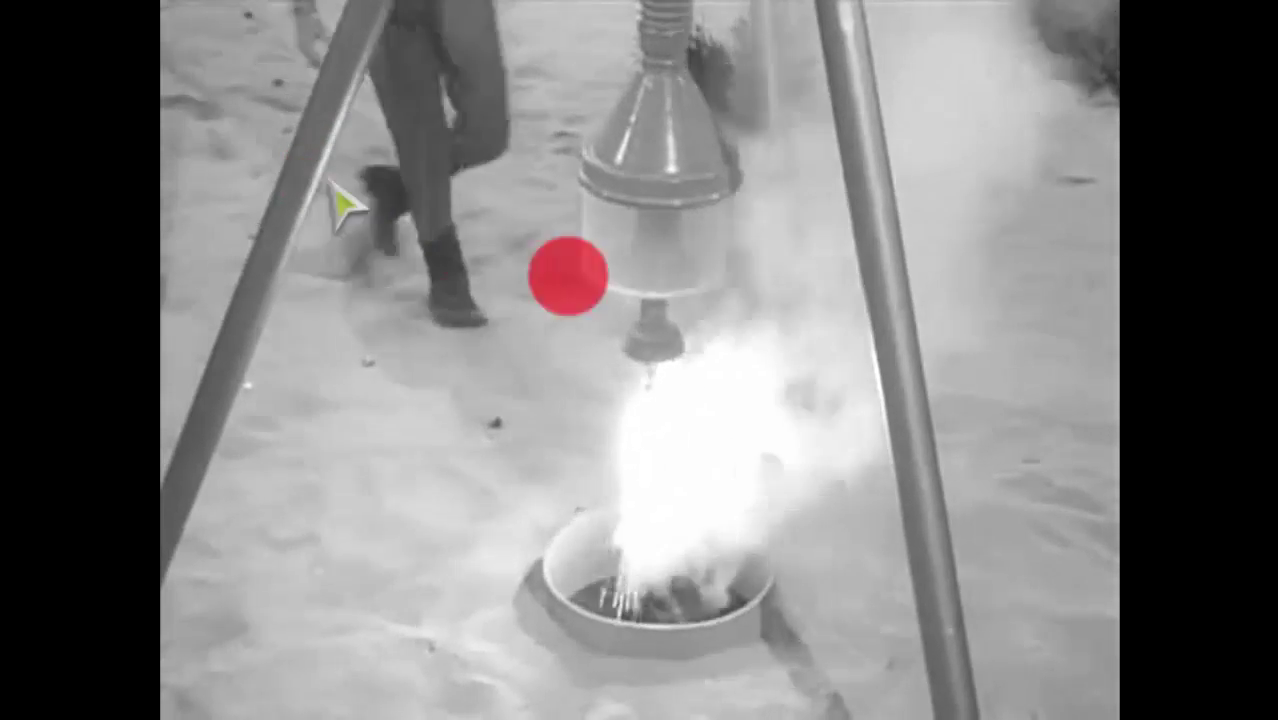
{"action": "mouse_move", "coordinate": [770, 553]}
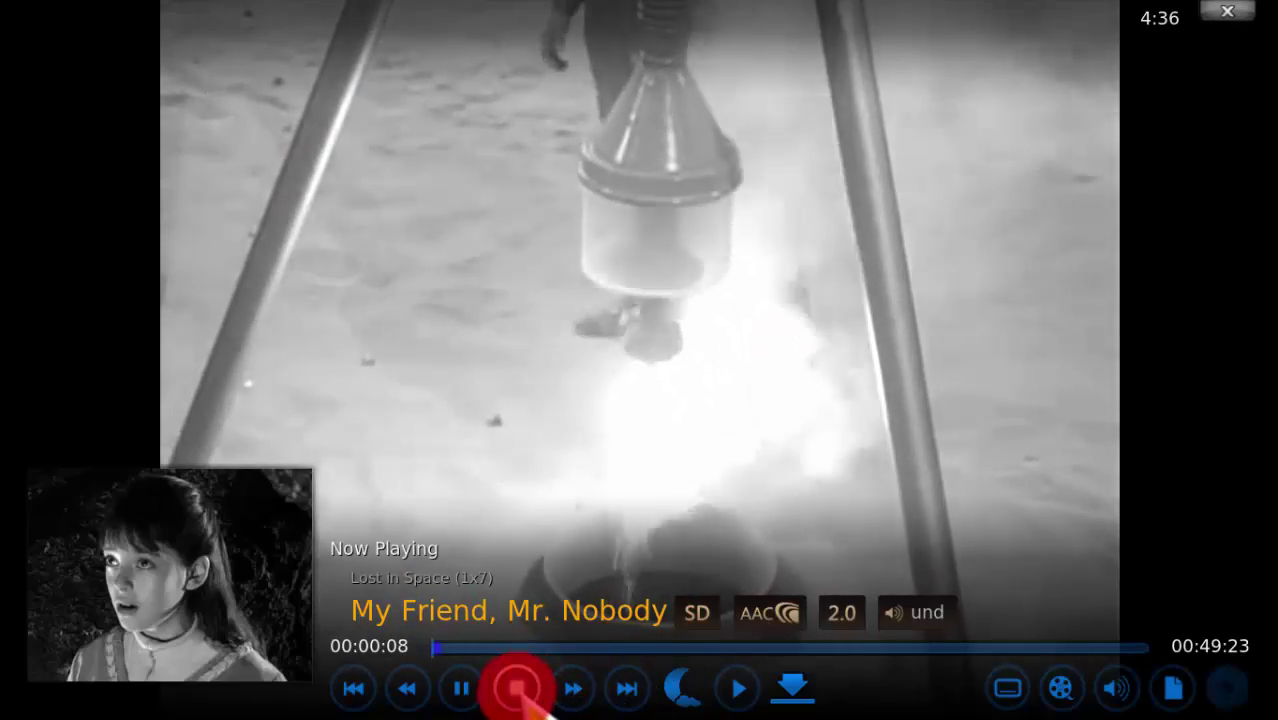
{"action": "left_click", "coordinate": [517, 688]}
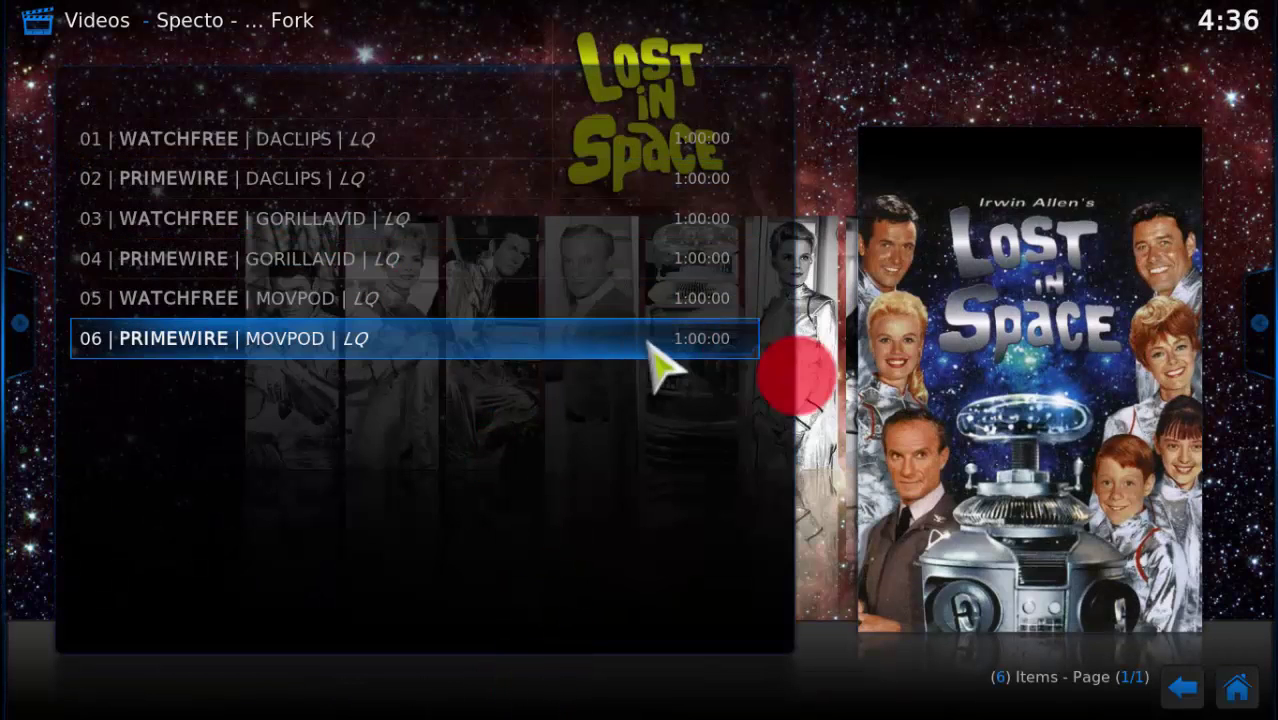
Leave the episode's source list and go back through the Specto levels to the home screen.
{"action": "left_click", "coordinate": [1183, 688]}
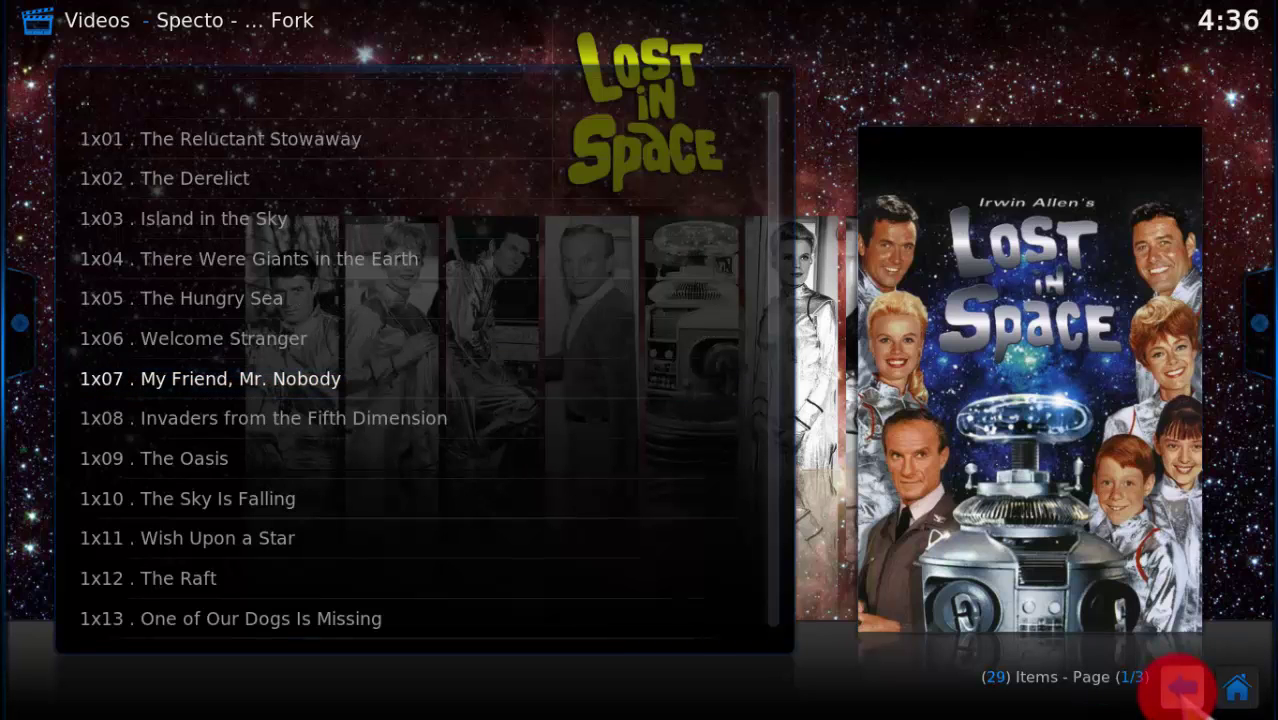
{"action": "left_click", "coordinate": [1183, 688]}
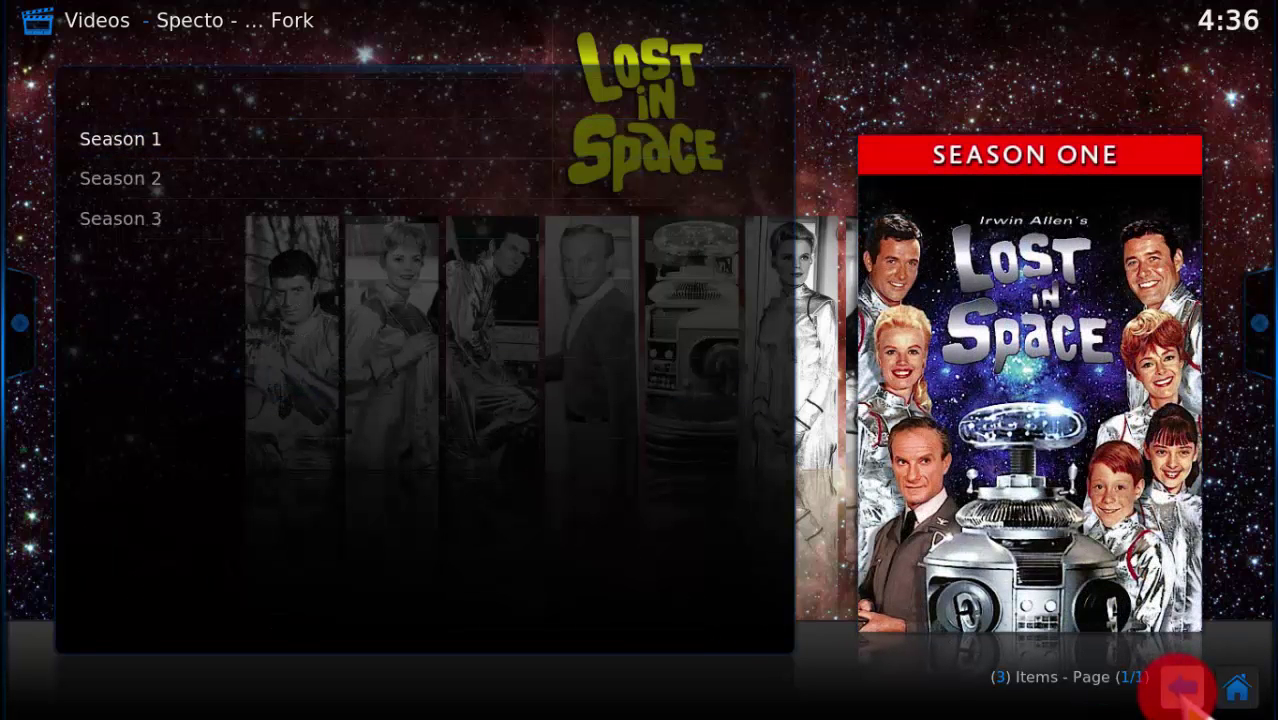
{"action": "left_click", "coordinate": [1183, 688]}
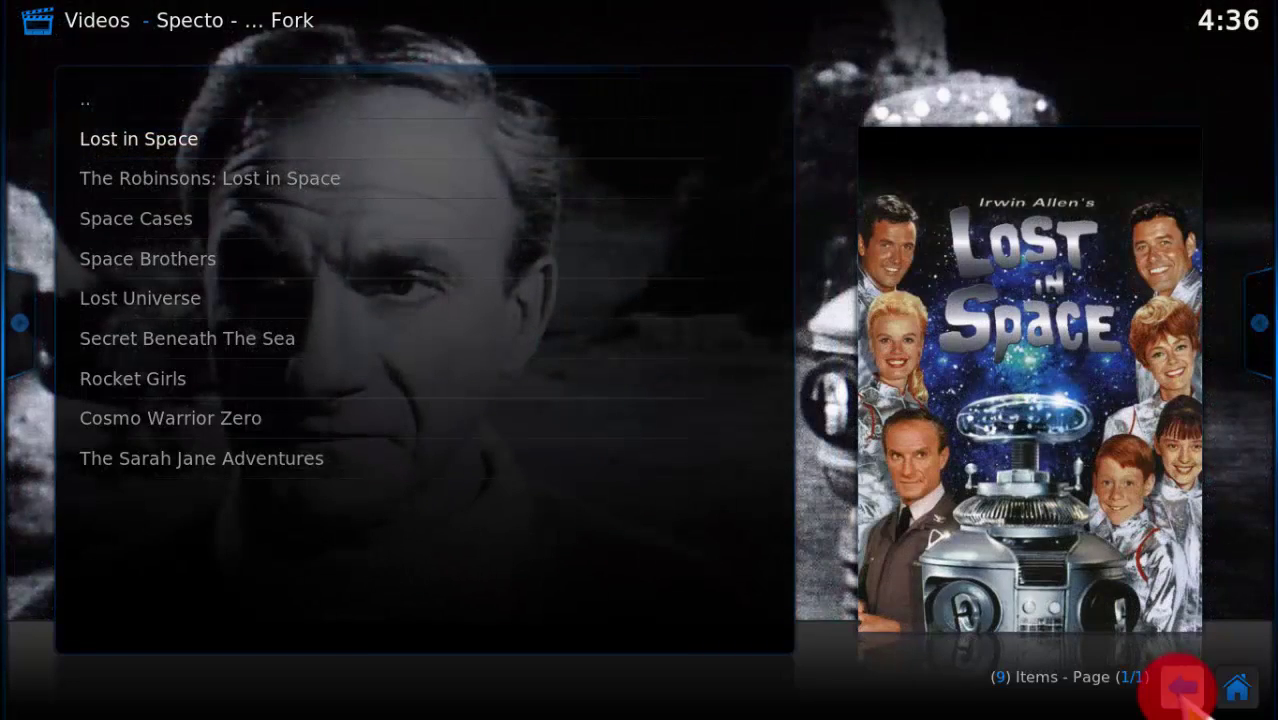
{"action": "left_click", "coordinate": [1183, 688]}
{"action": "left_click", "coordinate": [1183, 688]}
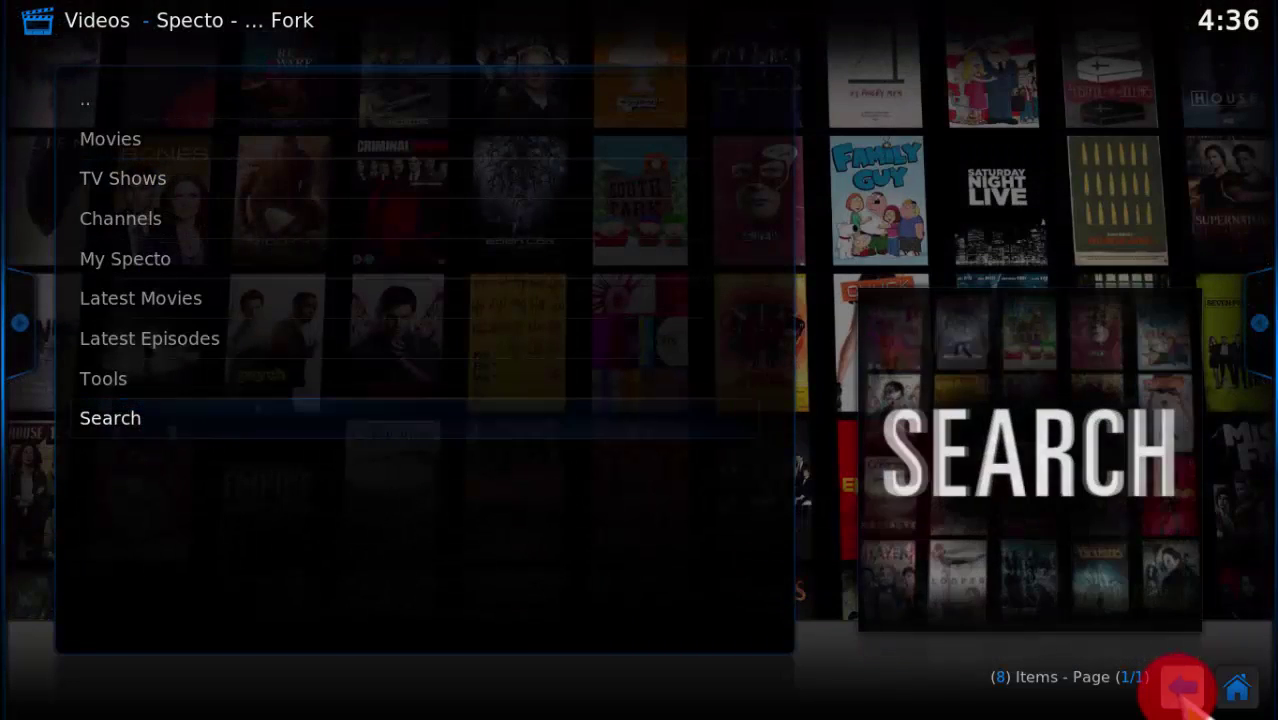
{"action": "left_click", "coordinate": [1183, 688]}
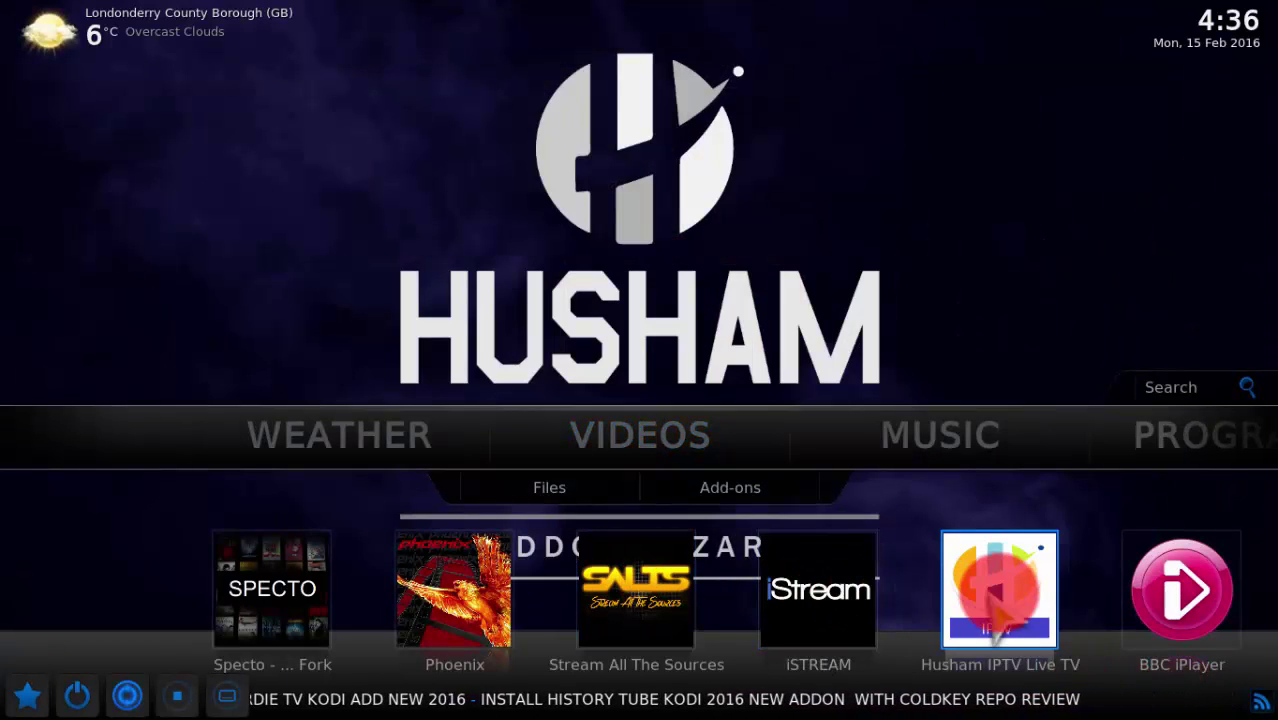
Browse the video add-on shortcuts and the full list of installed video add-ons, returning to the home screen.
{"action": "key", "text": "Right"}
{"action": "key", "text": "Right"}
{"action": "key", "text": "Right"}
{"action": "key", "text": "Right"}
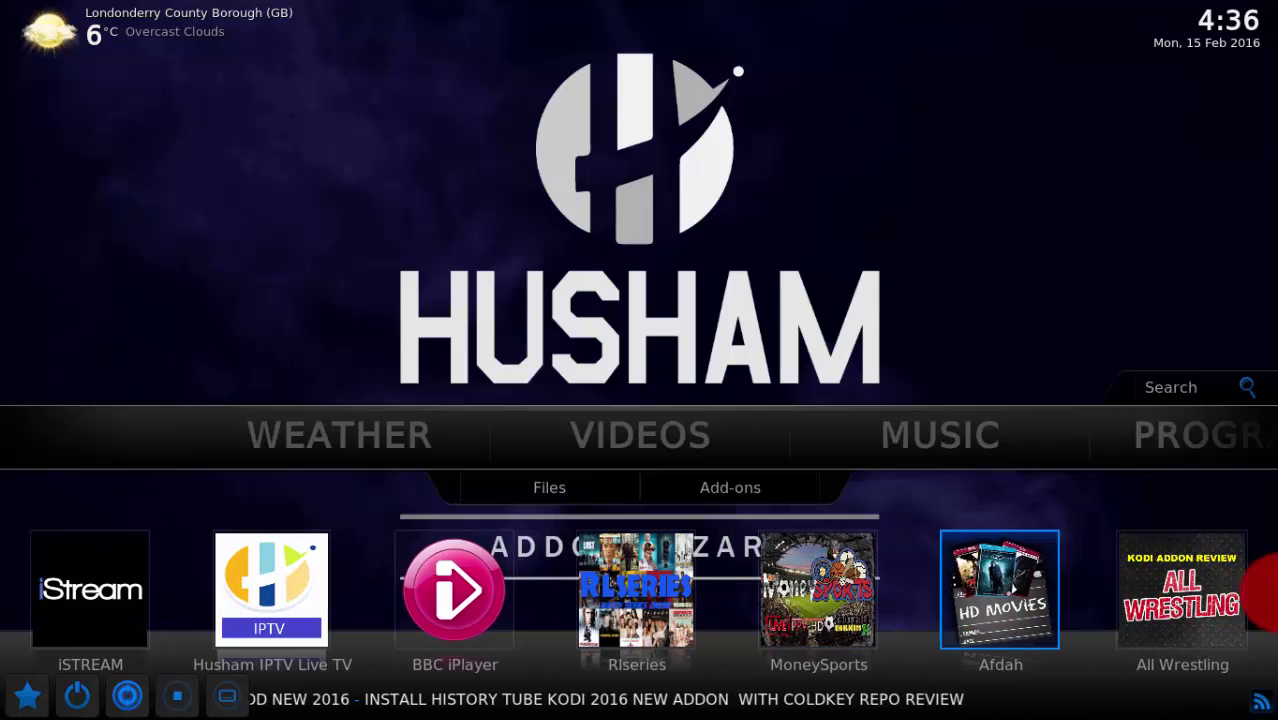
{"action": "left_click", "coordinate": [703, 500]}
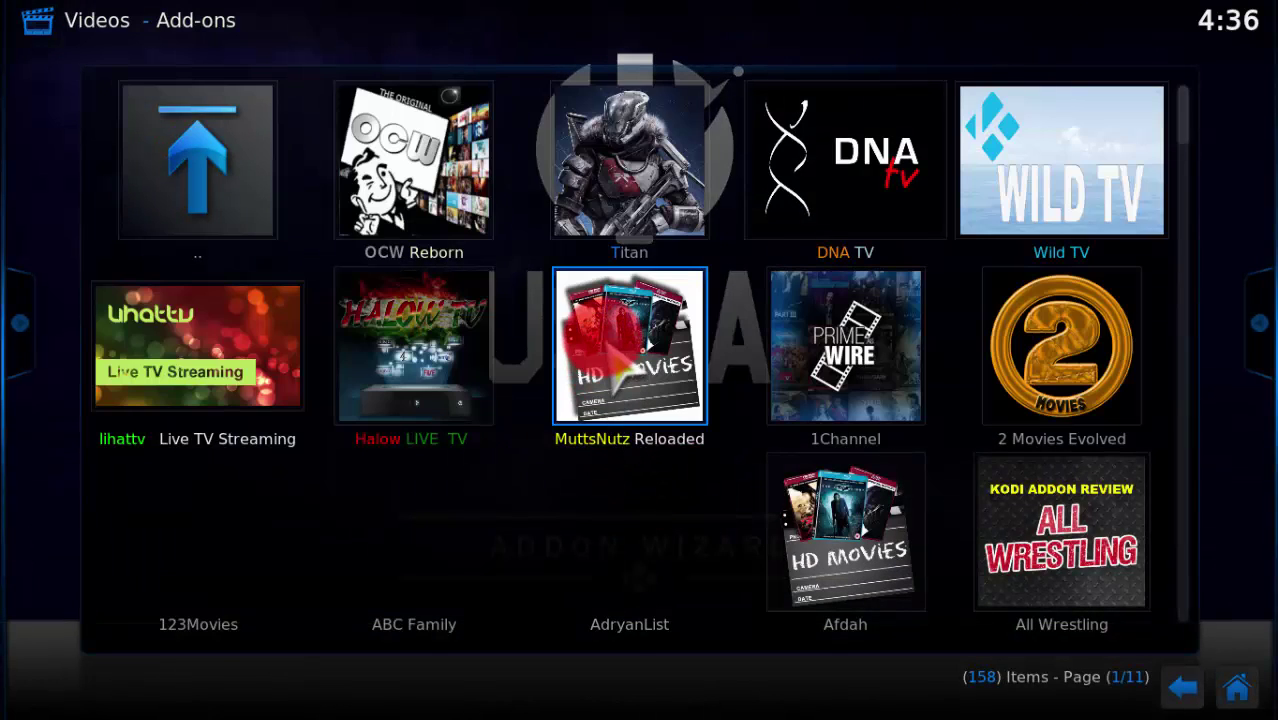
{"action": "scroll", "coordinate": [475, 340], "scroll_direction": "down", "scroll_amount": 10}
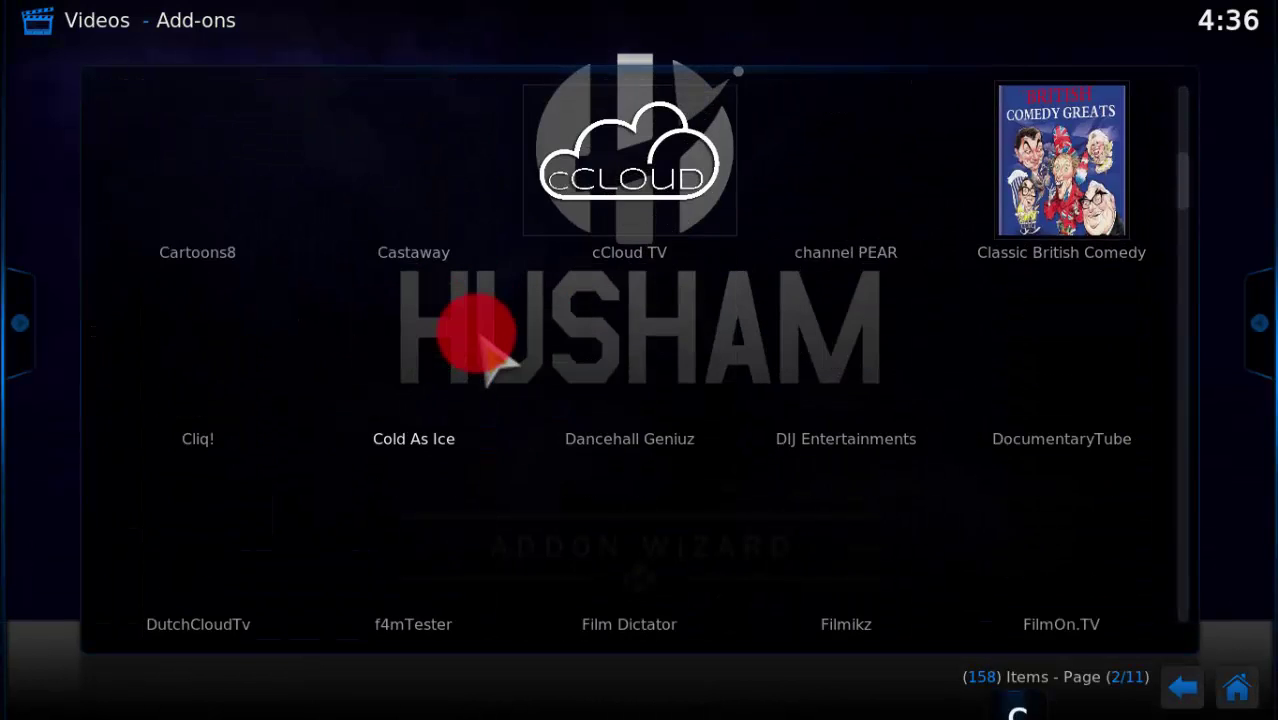
{"action": "scroll", "coordinate": [482, 340], "scroll_direction": "down", "scroll_amount": 4}
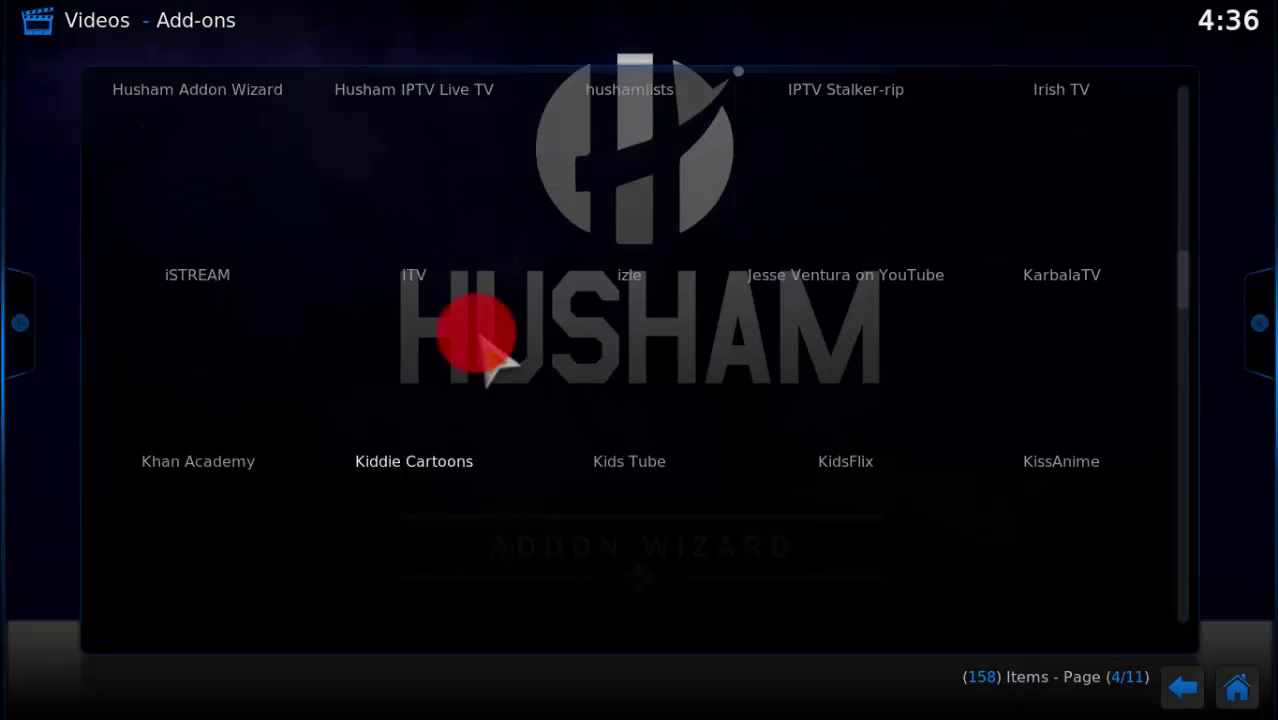
{"action": "left_click", "coordinate": [1180, 686]}
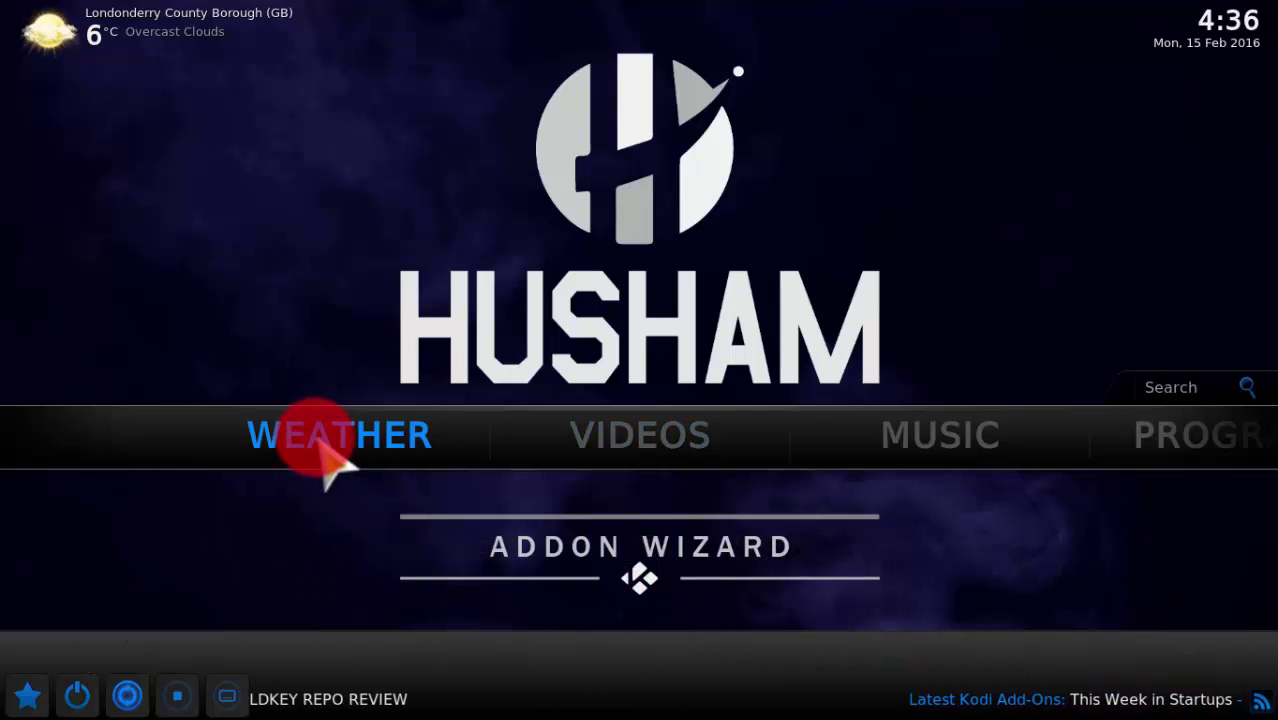
View the current weather and daily forecast, and return to the home screen.
{"action": "left_click", "coordinate": [322, 447]}
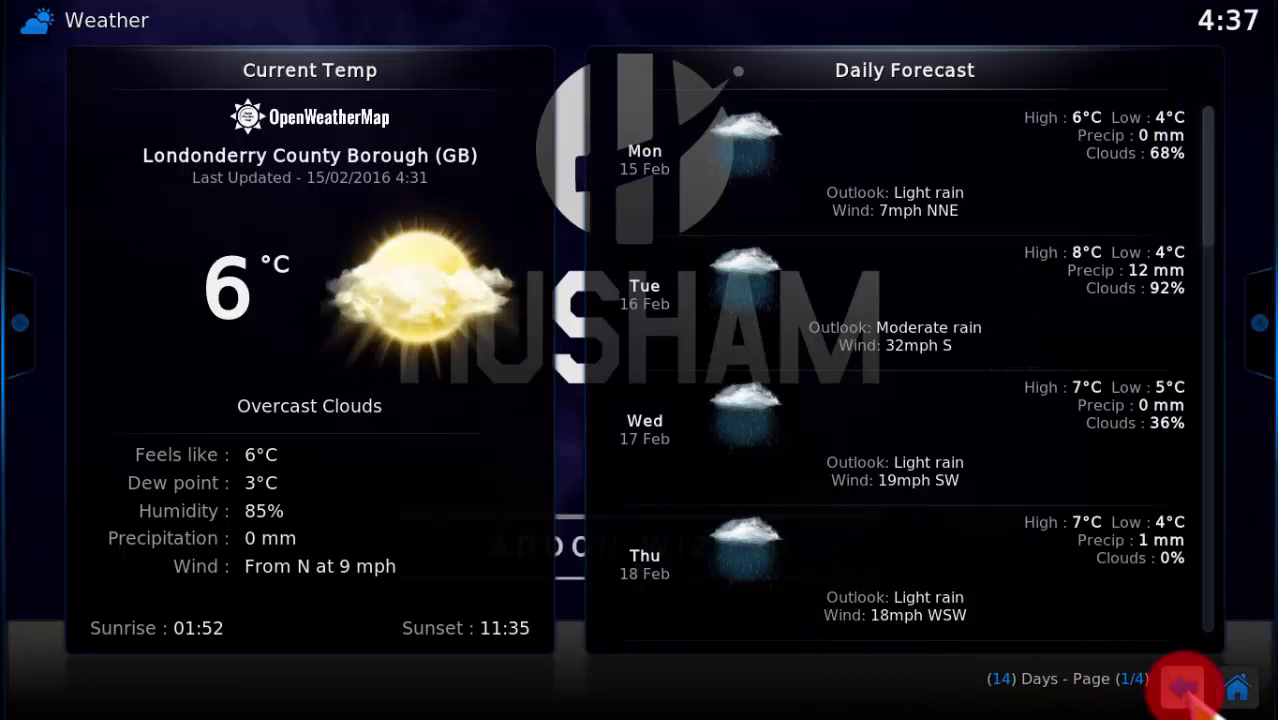
{"action": "left_click", "coordinate": [1190, 688]}
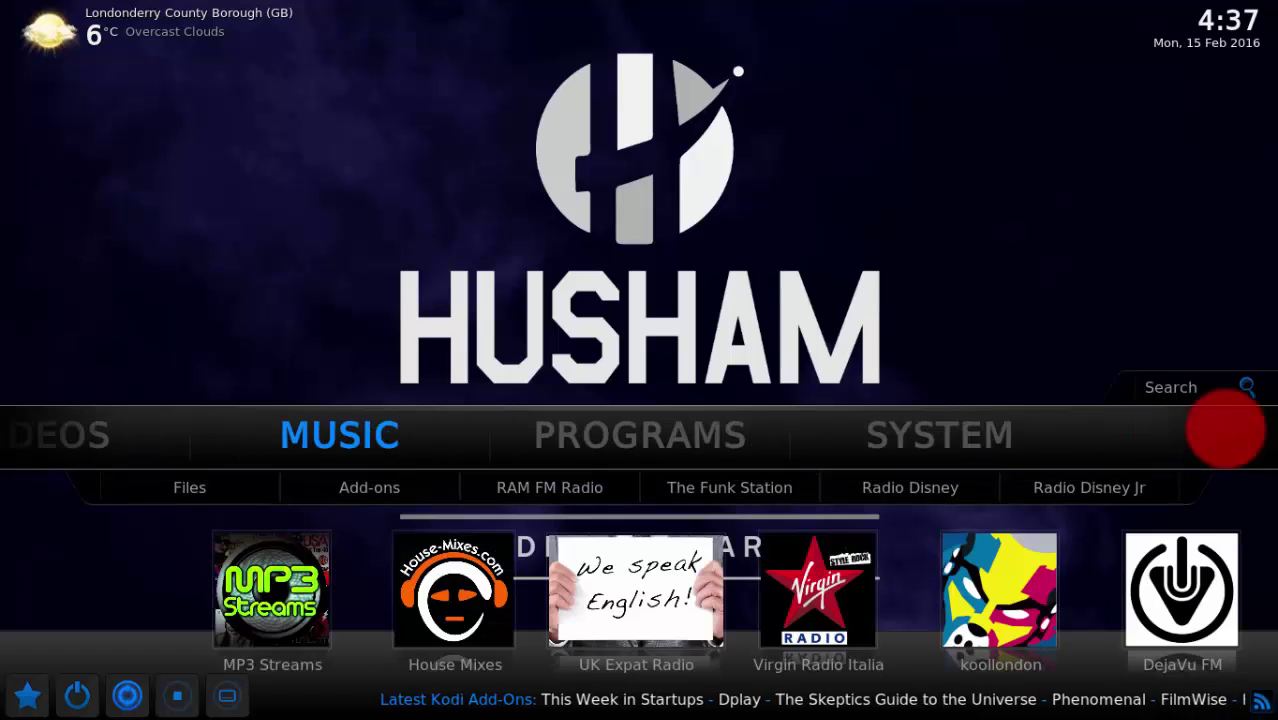
Set the time display to the 12-hour clock in the international appearance settings.
{"action": "left_click", "coordinate": [958, 448]}
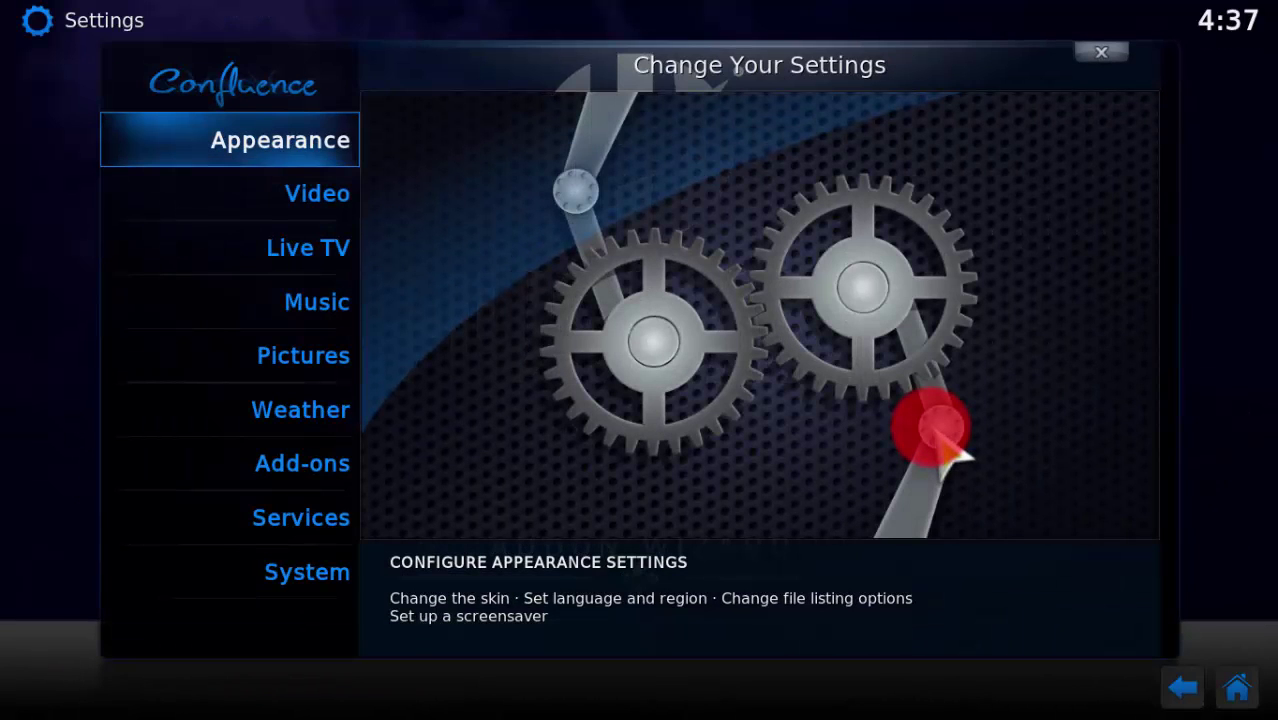
{"action": "left_click", "coordinate": [290, 155]}
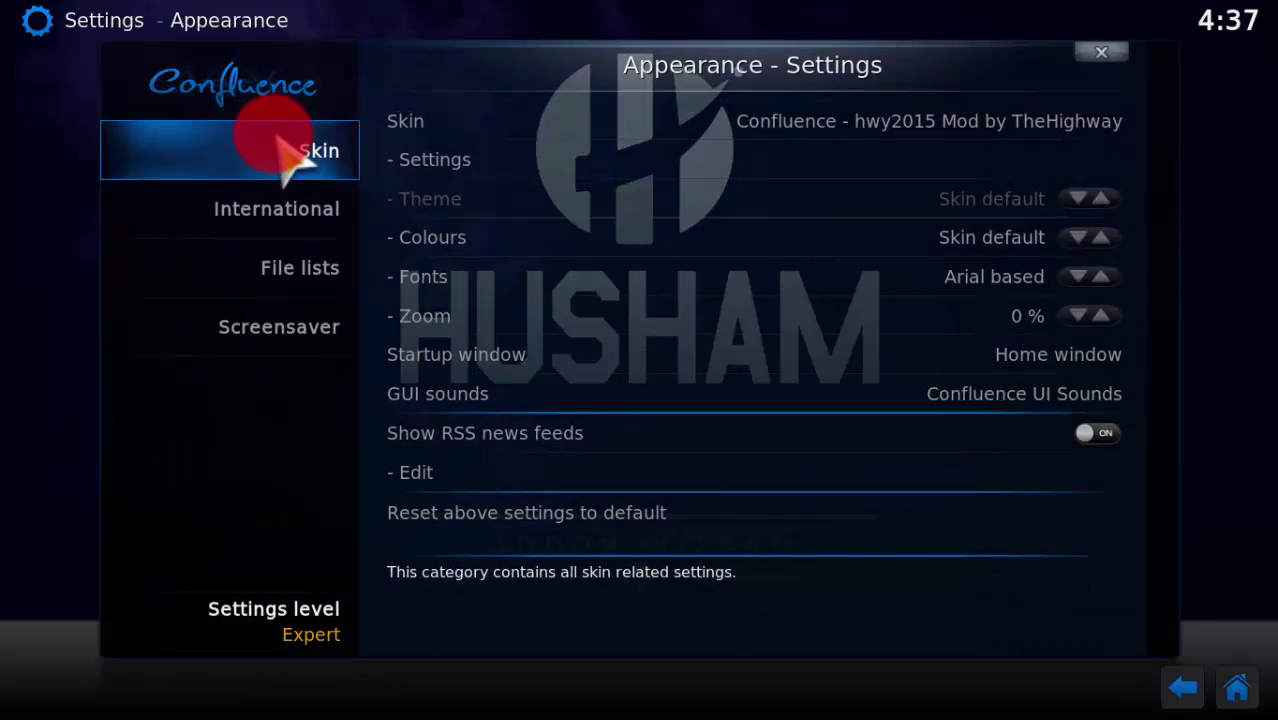
{"action": "mouse_move", "coordinate": [295, 222]}
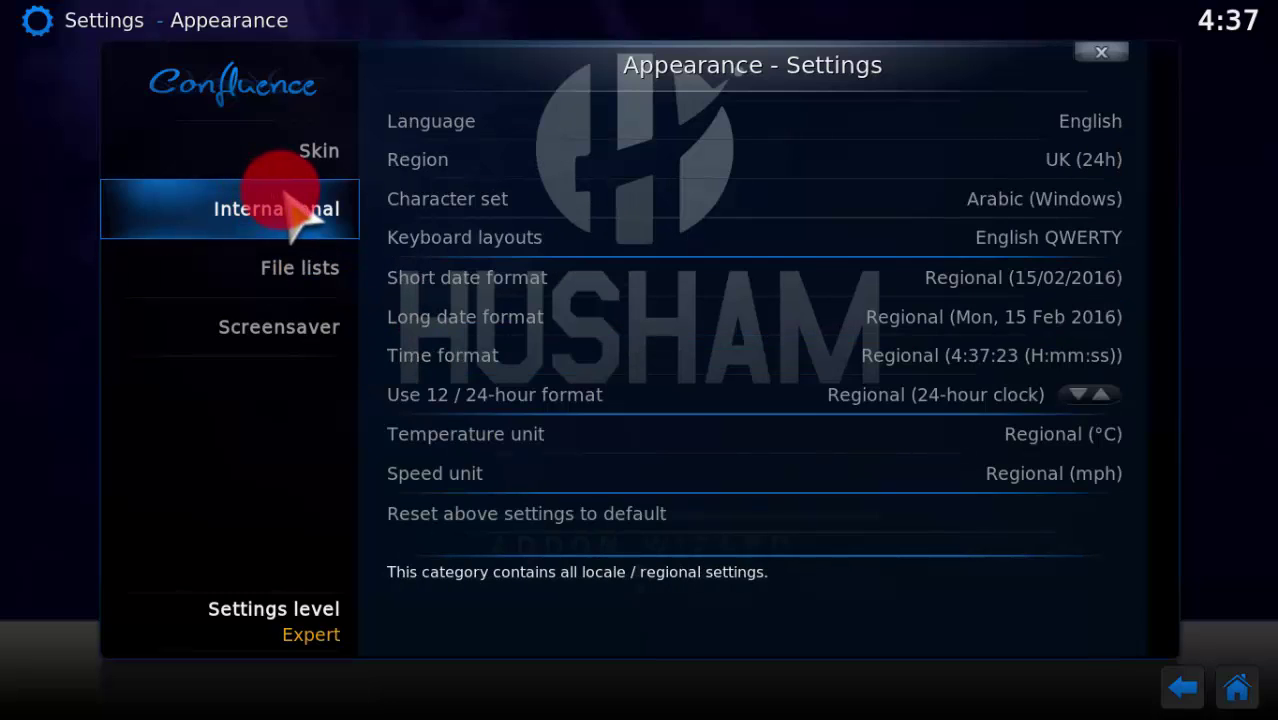
{"action": "left_click", "coordinate": [1106, 398]}
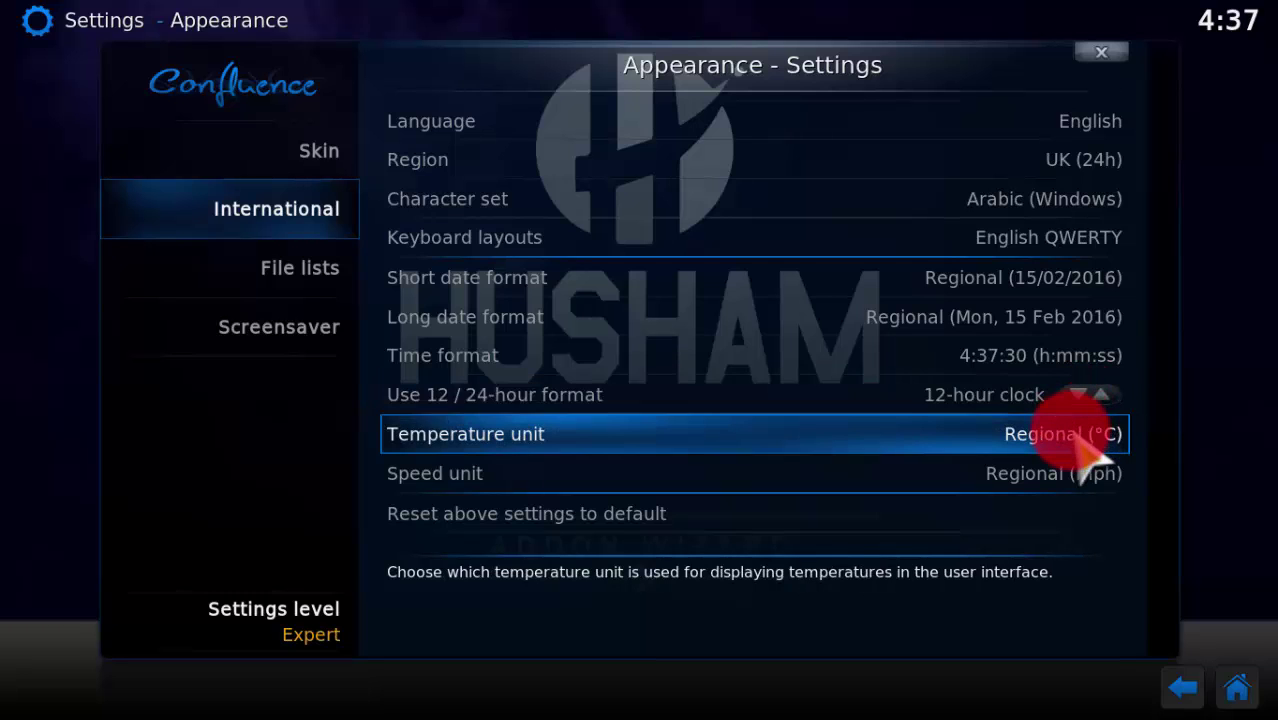
Change the temperature unit to °F and return to the main settings categories.
{"action": "left_click", "coordinate": [1078, 440]}
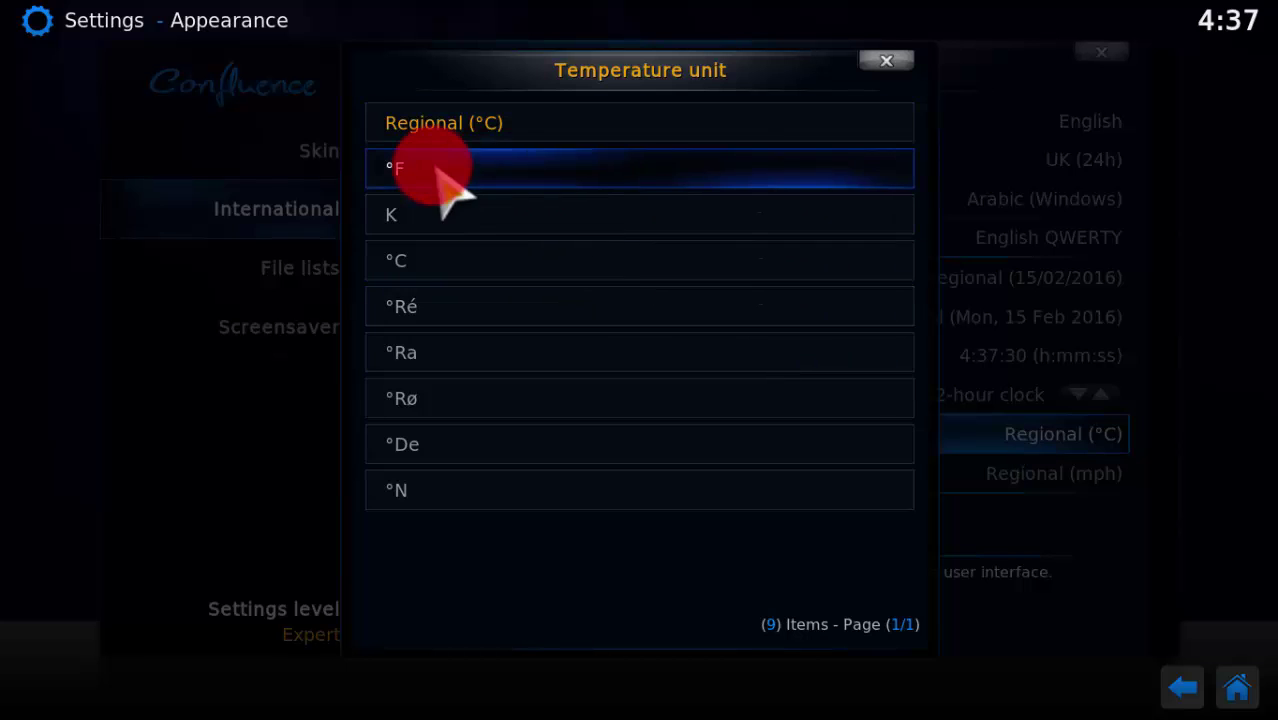
{"action": "left_click", "coordinate": [445, 185]}
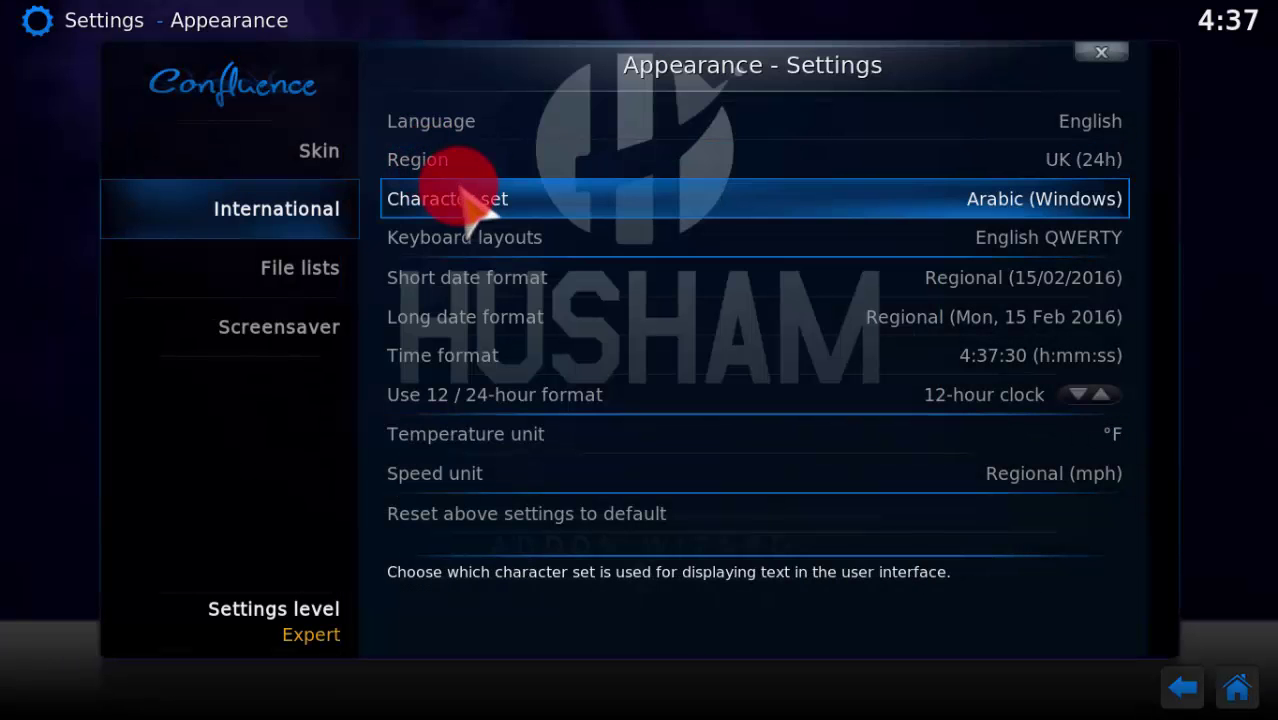
{"action": "left_click", "coordinate": [1120, 60]}
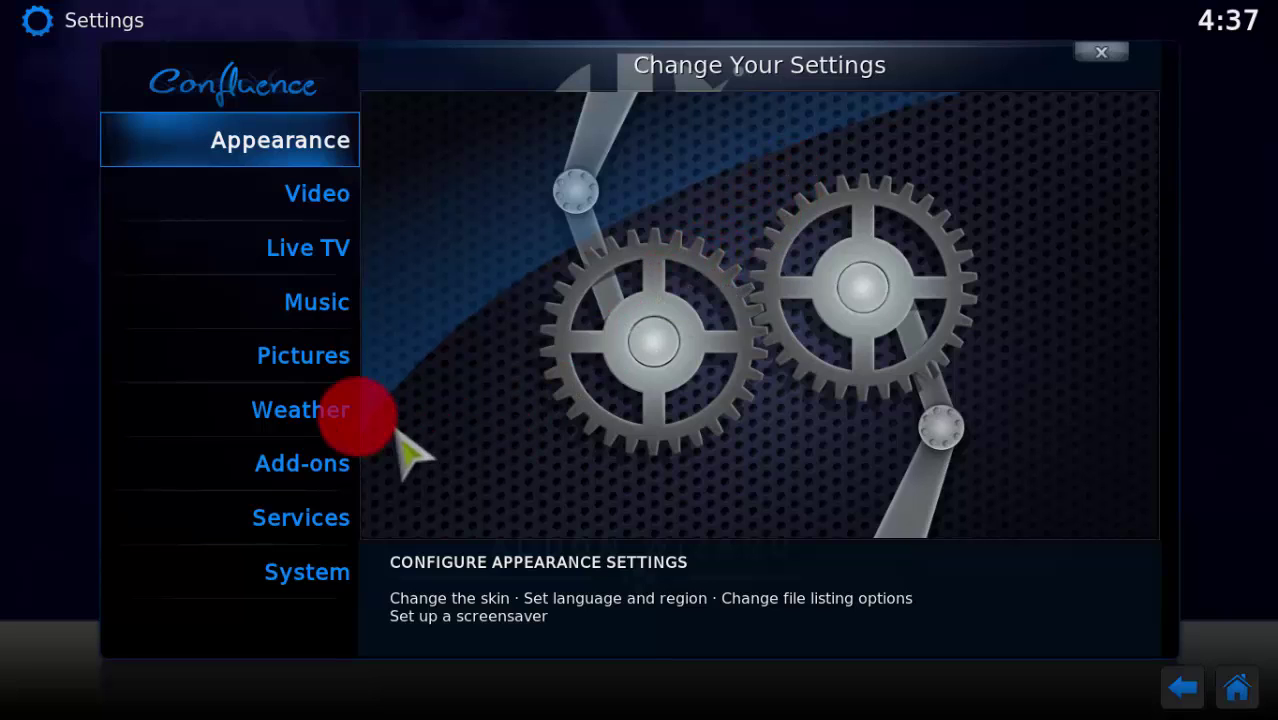
Set Location 1 of the OpenWeatherMap Extended weather service to St Louis (United States of America) by searching for "St. Louis, MO", and return home.
{"action": "left_click", "coordinate": [283, 412]}
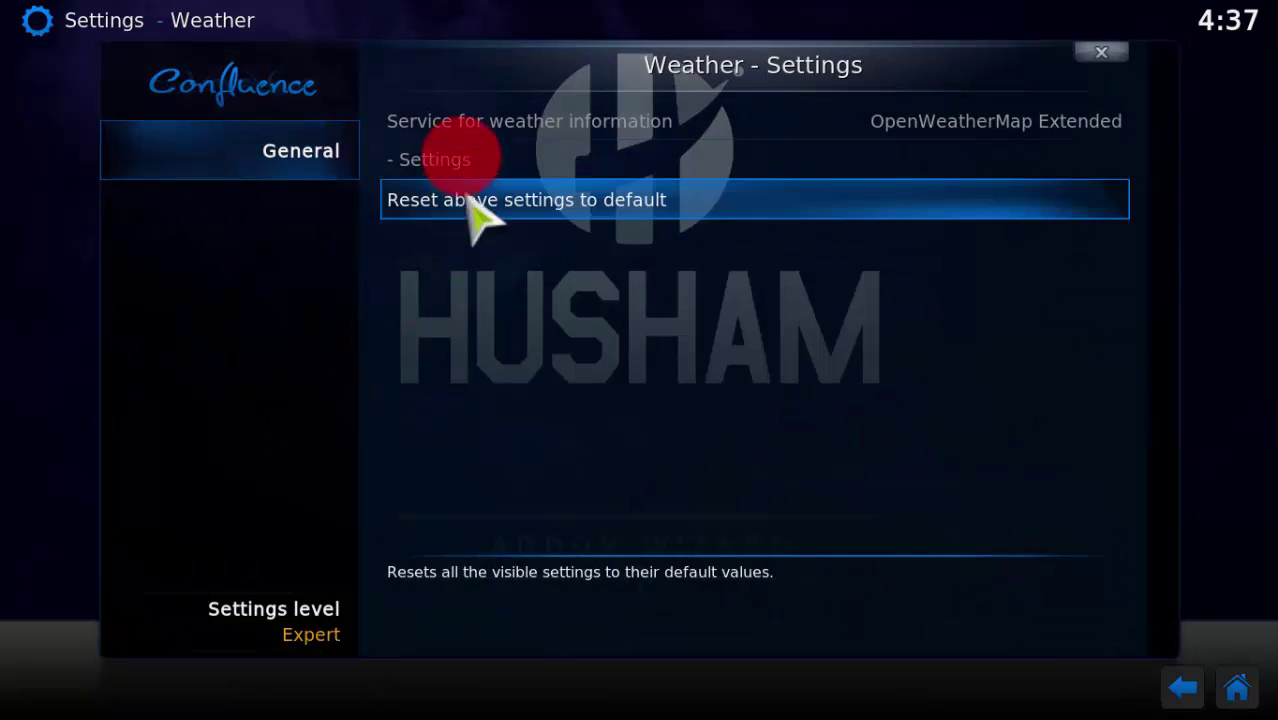
{"action": "left_click", "coordinate": [448, 170]}
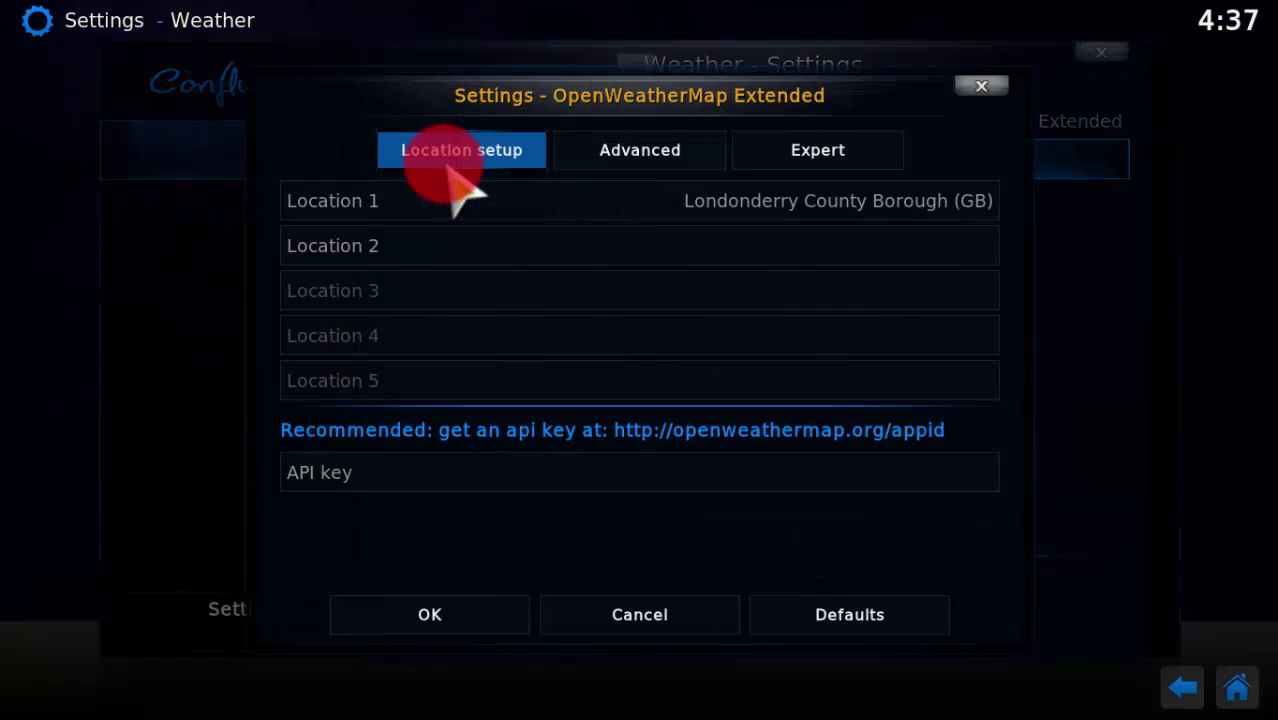
{"action": "left_click", "coordinate": [425, 217]}
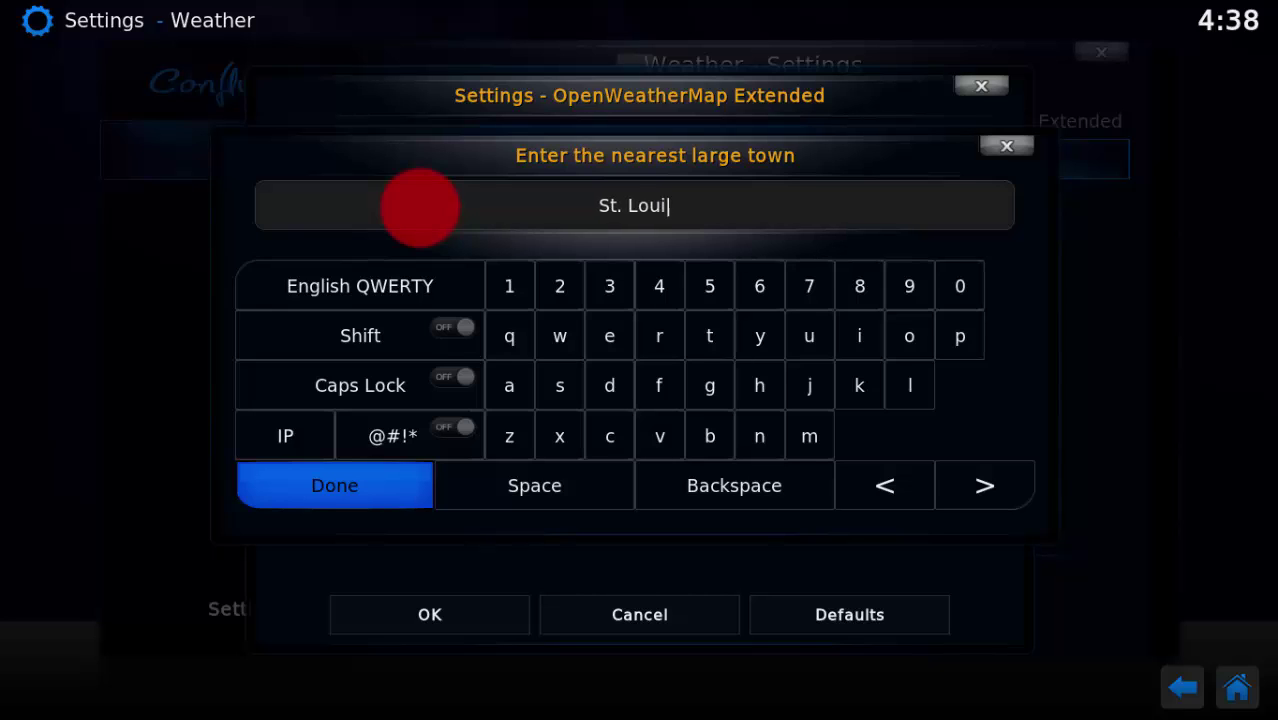
{"action": "type", "text": ", M"}
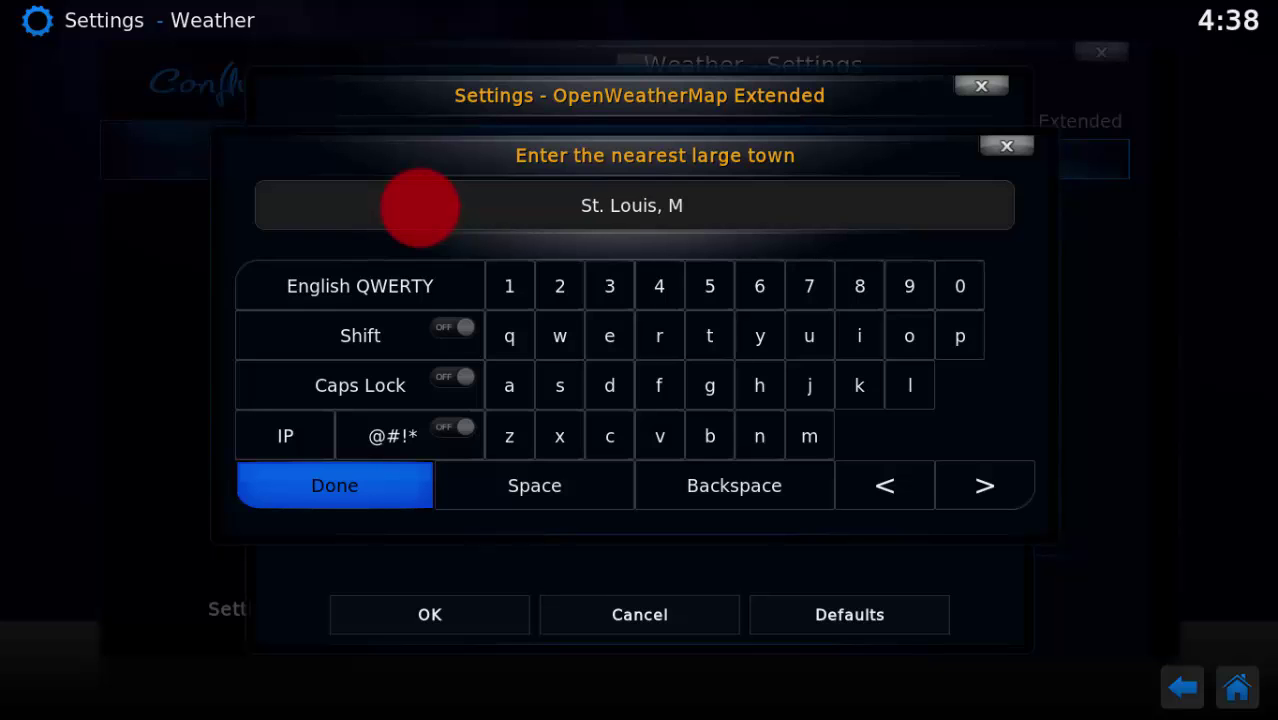
{"action": "type", "text": "O"}
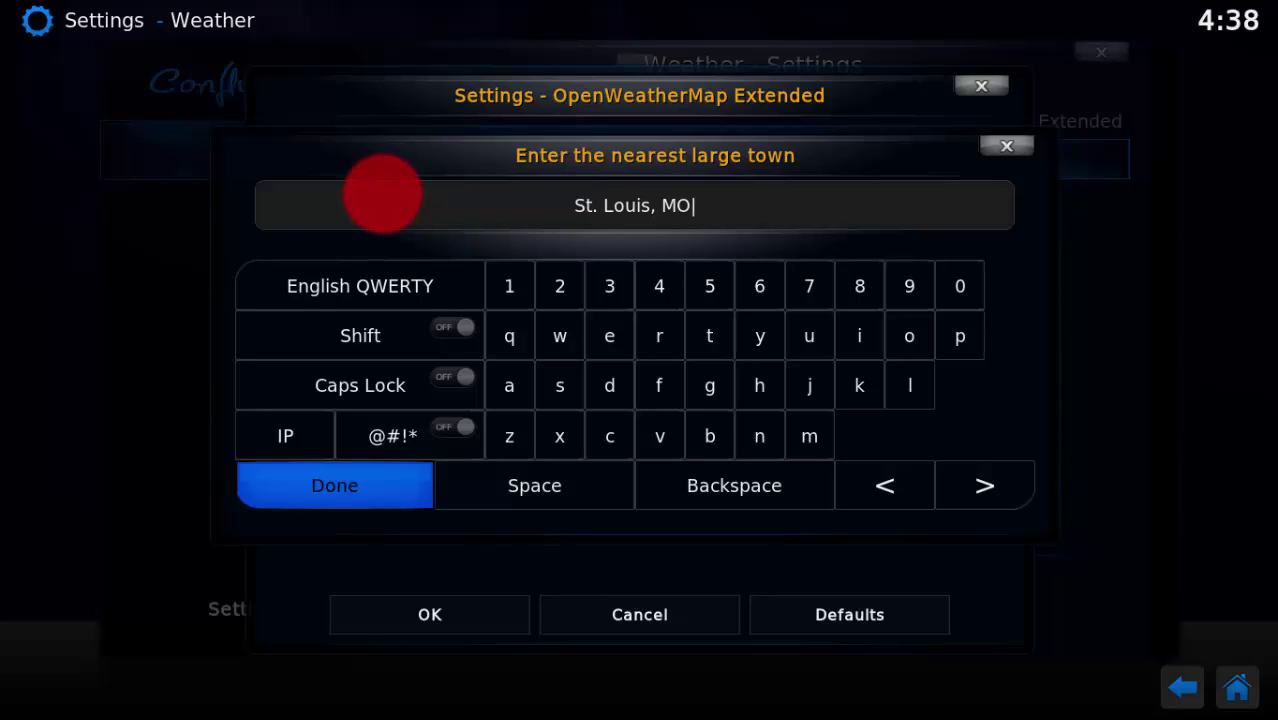
{"action": "left_click", "coordinate": [288, 499]}
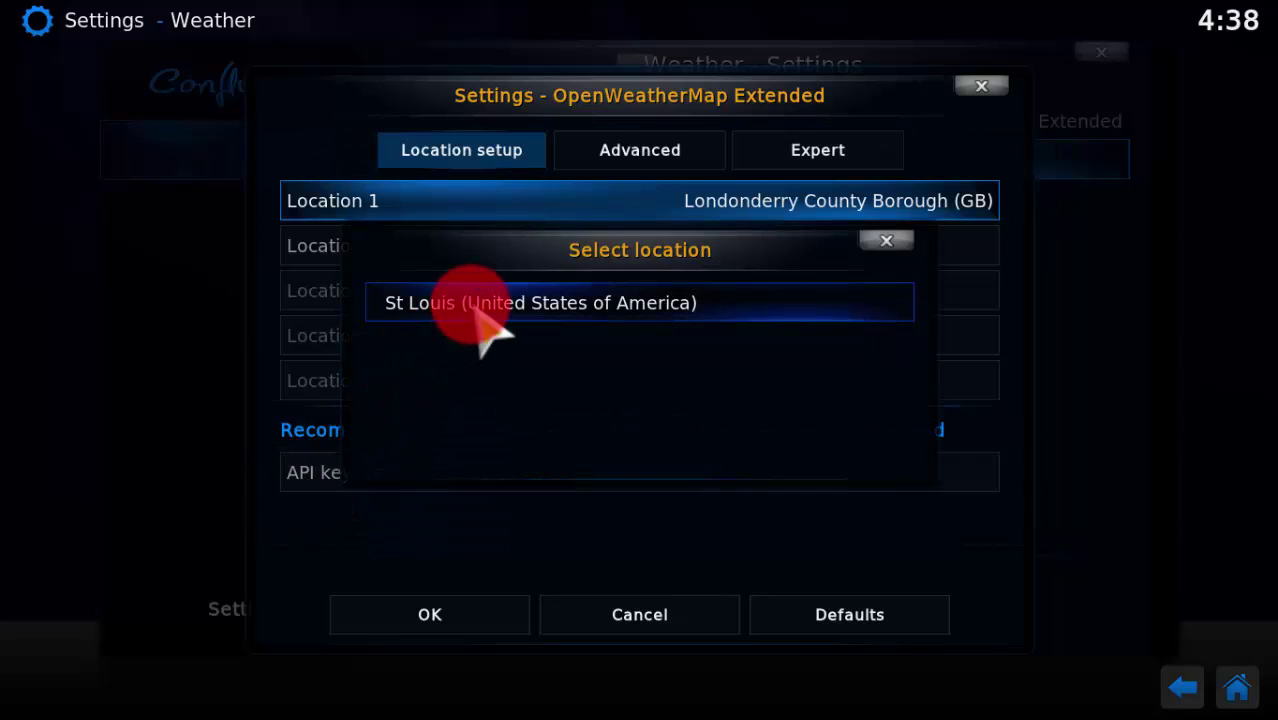
{"action": "left_click", "coordinate": [478, 310]}
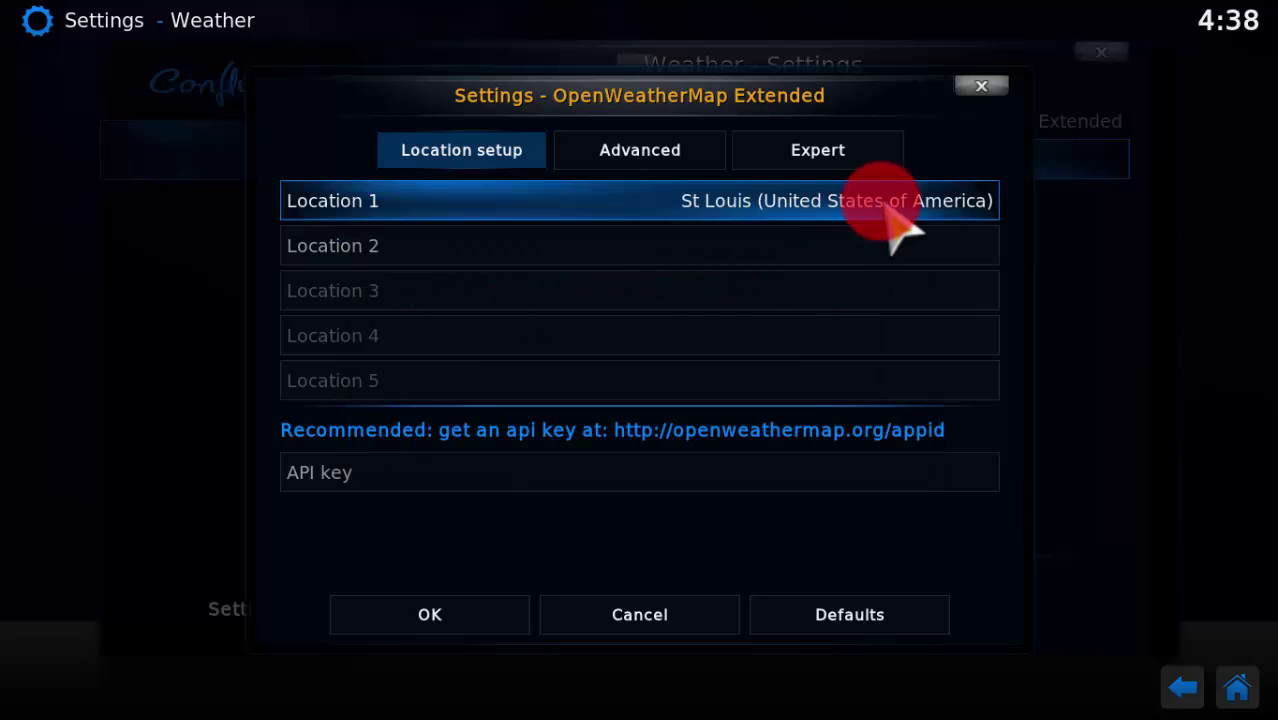
{"action": "left_click", "coordinate": [398, 614]}
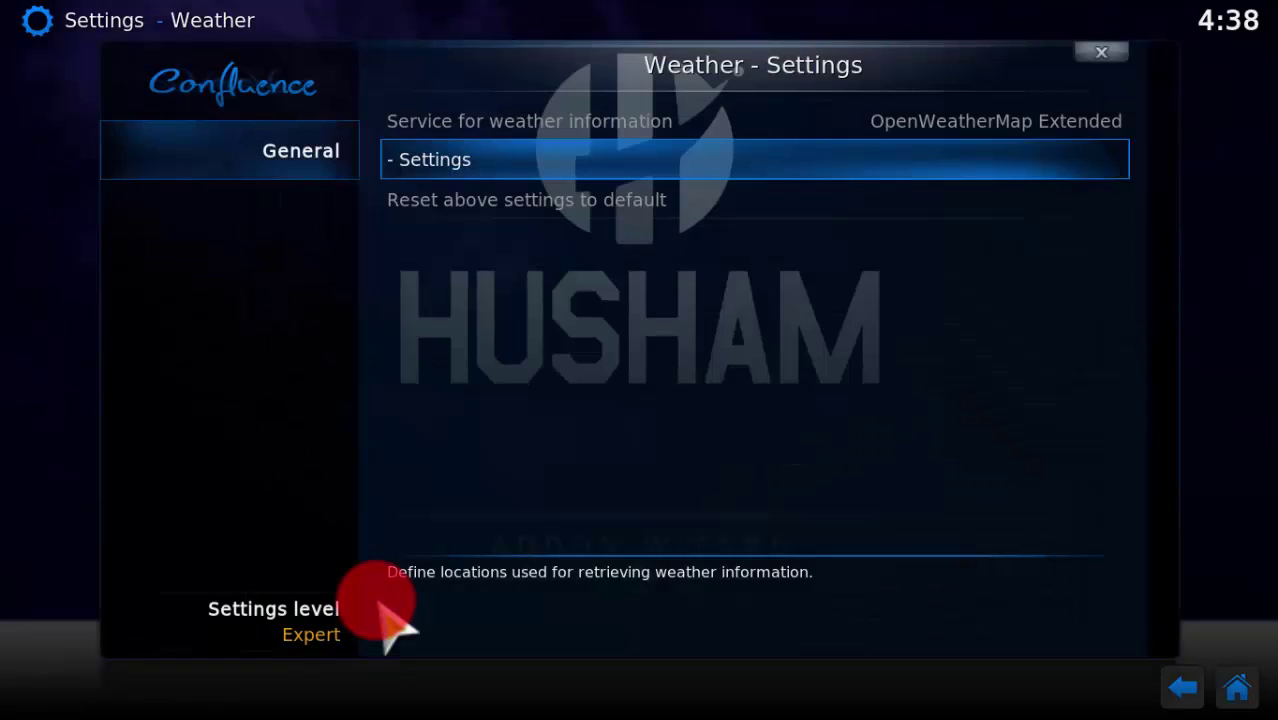
{"action": "left_click", "coordinate": [1100, 56]}
{"action": "left_click", "coordinate": [1095, 57]}
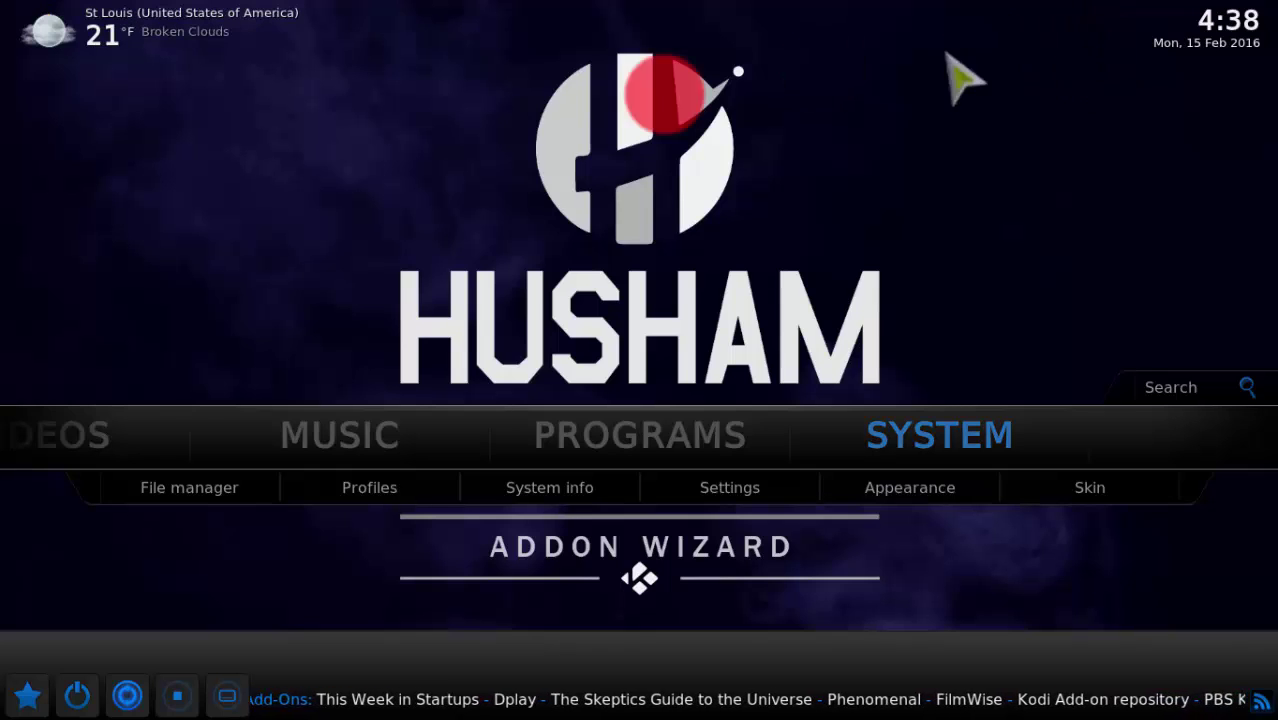
Check the current weather and daily forecast for St Louis, and return to the home screen.
{"action": "scroll", "coordinate": [9, 414], "scroll_direction": "up", "scroll_amount": 4}
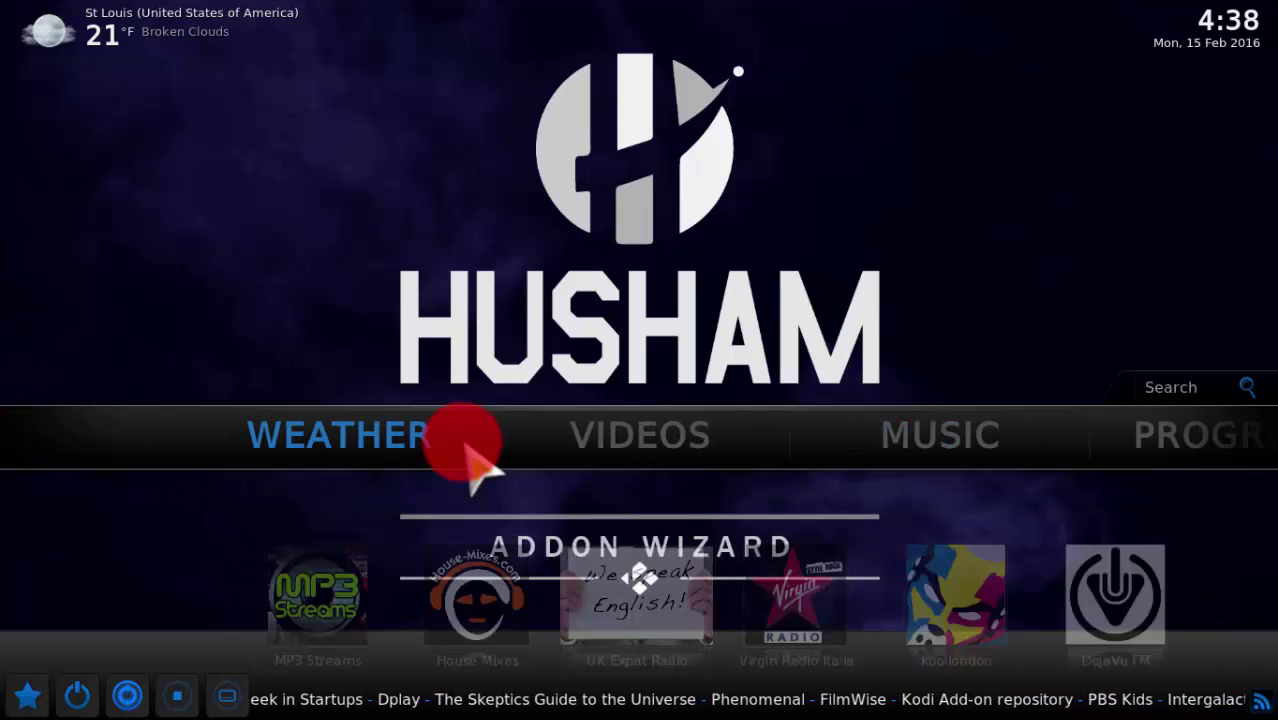
{"action": "left_click", "coordinate": [358, 455]}
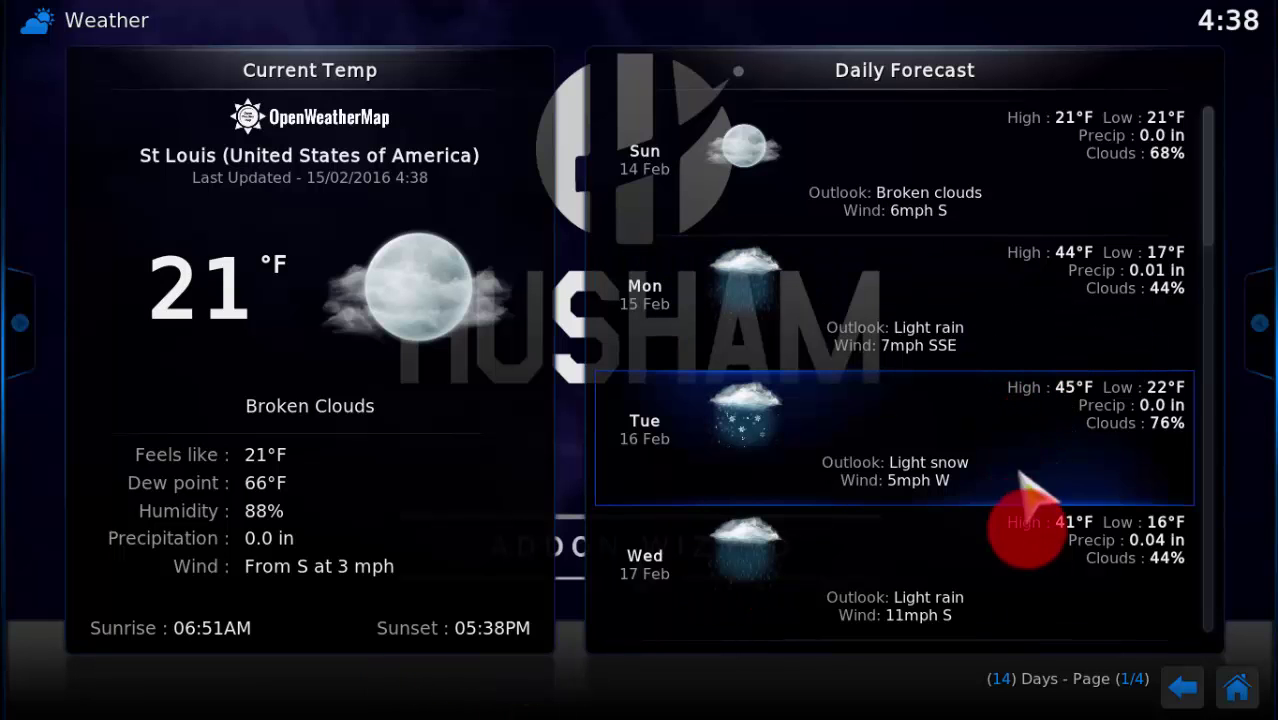
{"action": "left_click", "coordinate": [1182, 688]}
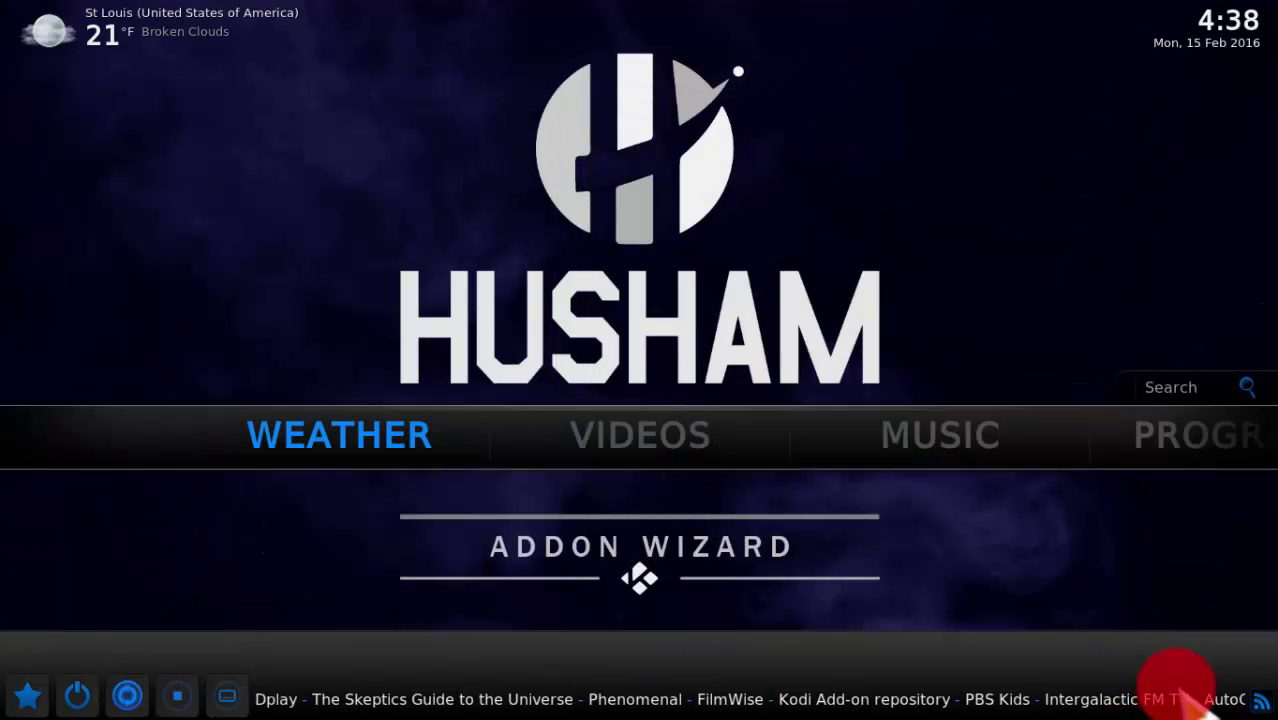
Open the music add-ons from the home screen and look through both pages of installed add-ons.
{"action": "mouse_move", "coordinate": [915, 440]}
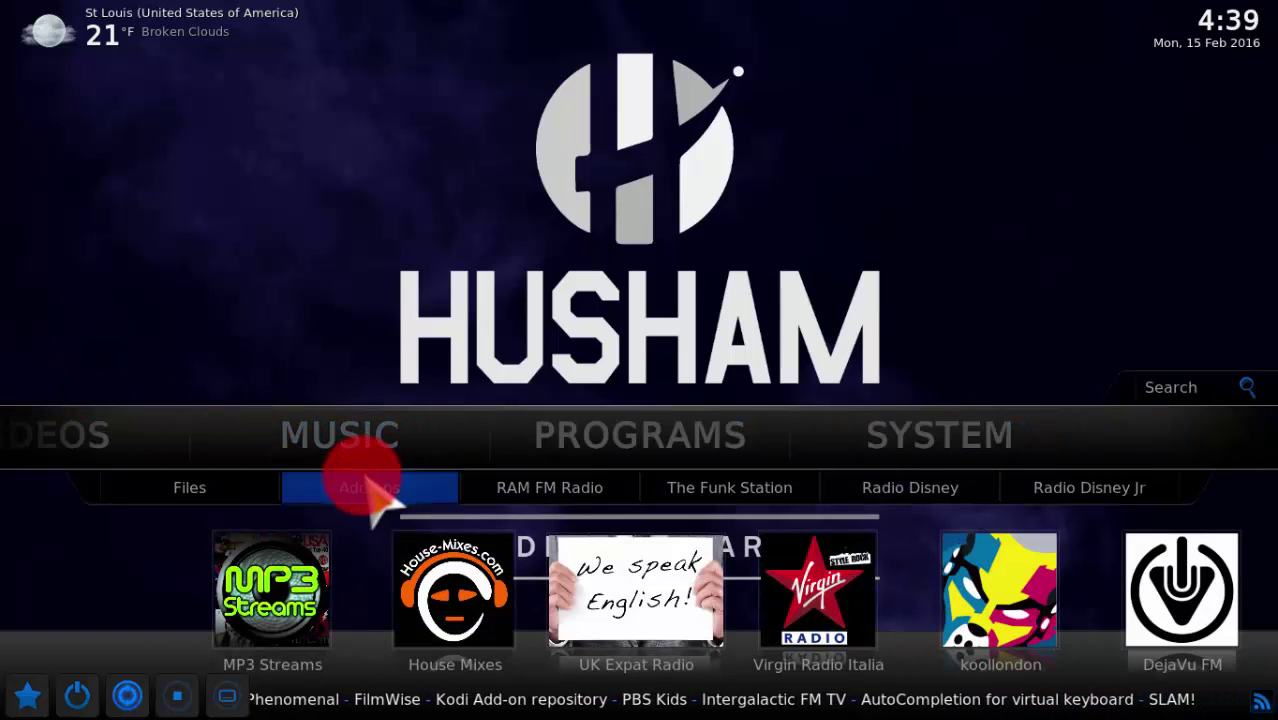
{"action": "left_click", "coordinate": [370, 484]}
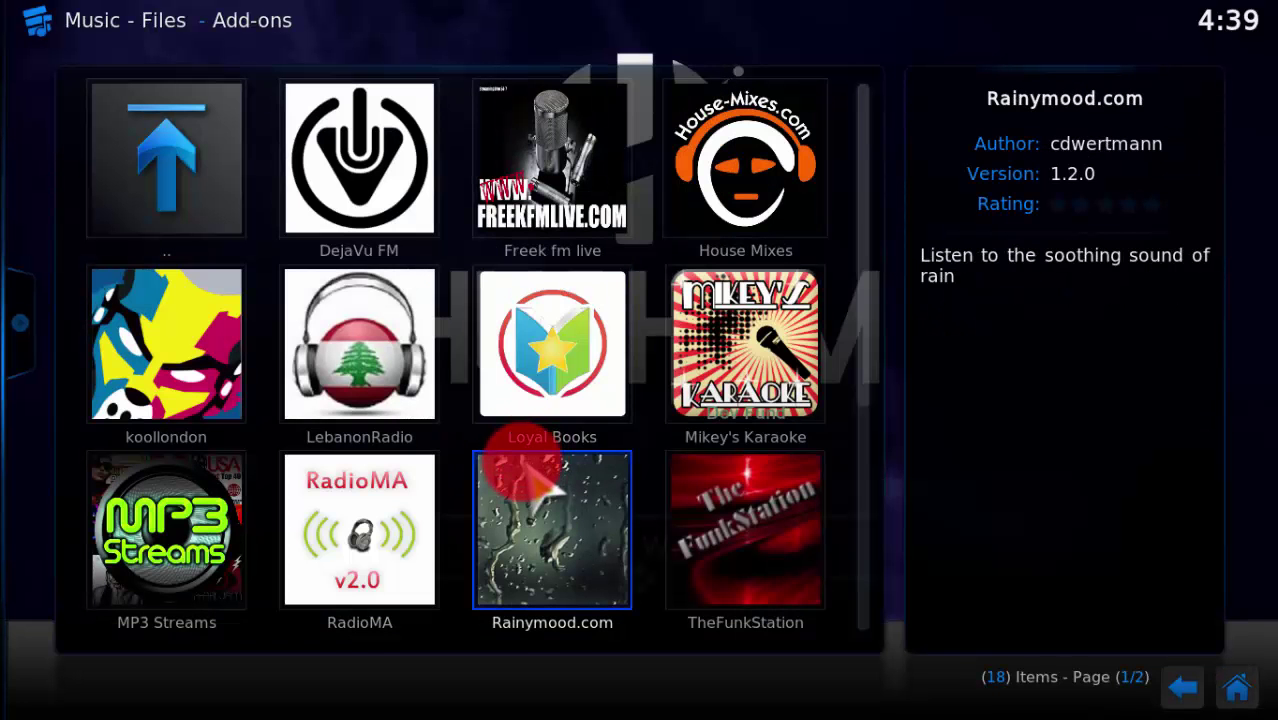
{"action": "scroll", "coordinate": [545, 472], "scroll_direction": "down", "scroll_amount": 2}
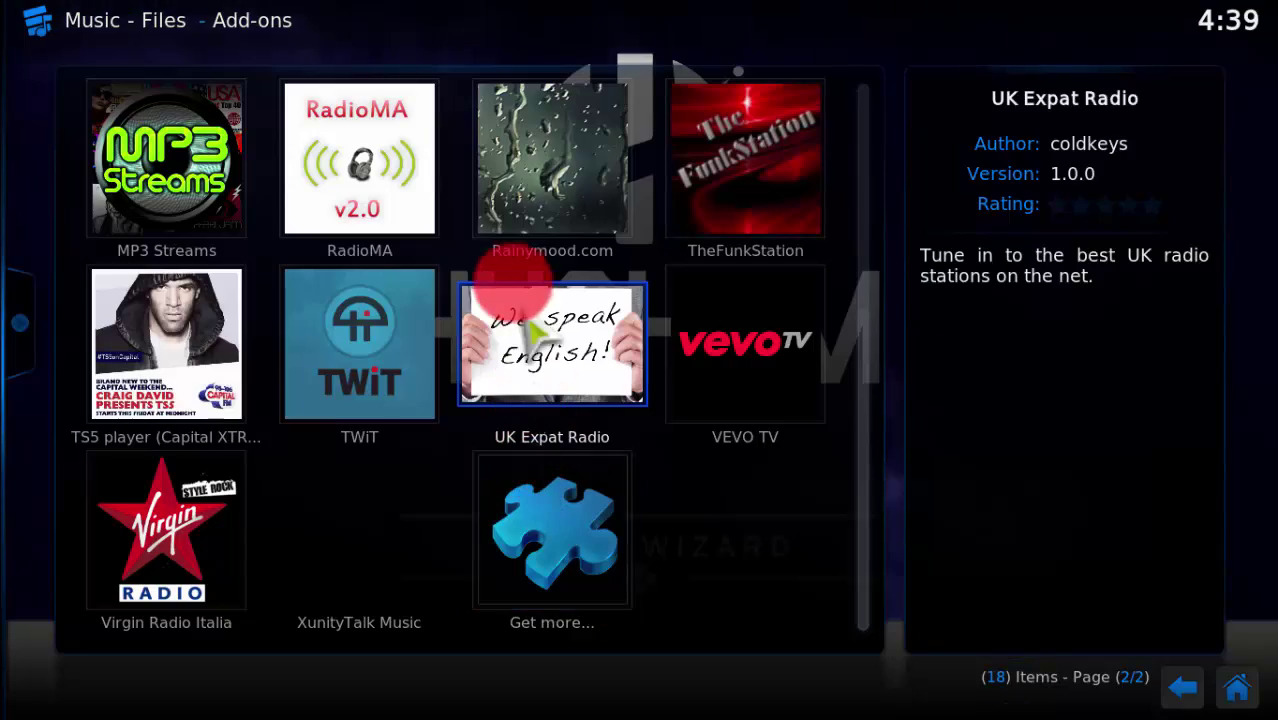
{"action": "scroll", "coordinate": [578, 150], "scroll_direction": "up", "scroll_amount": 2}
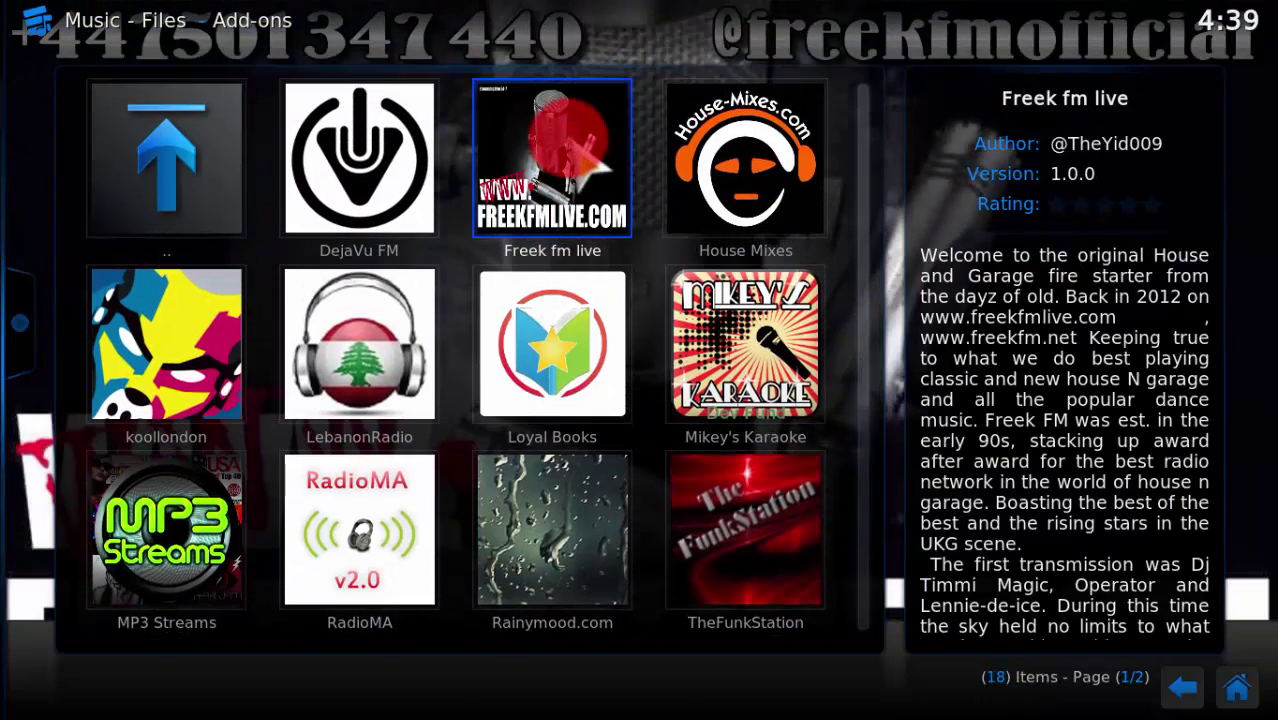
{"action": "scroll", "coordinate": [580, 155], "scroll_direction": "down", "scroll_amount": 2}
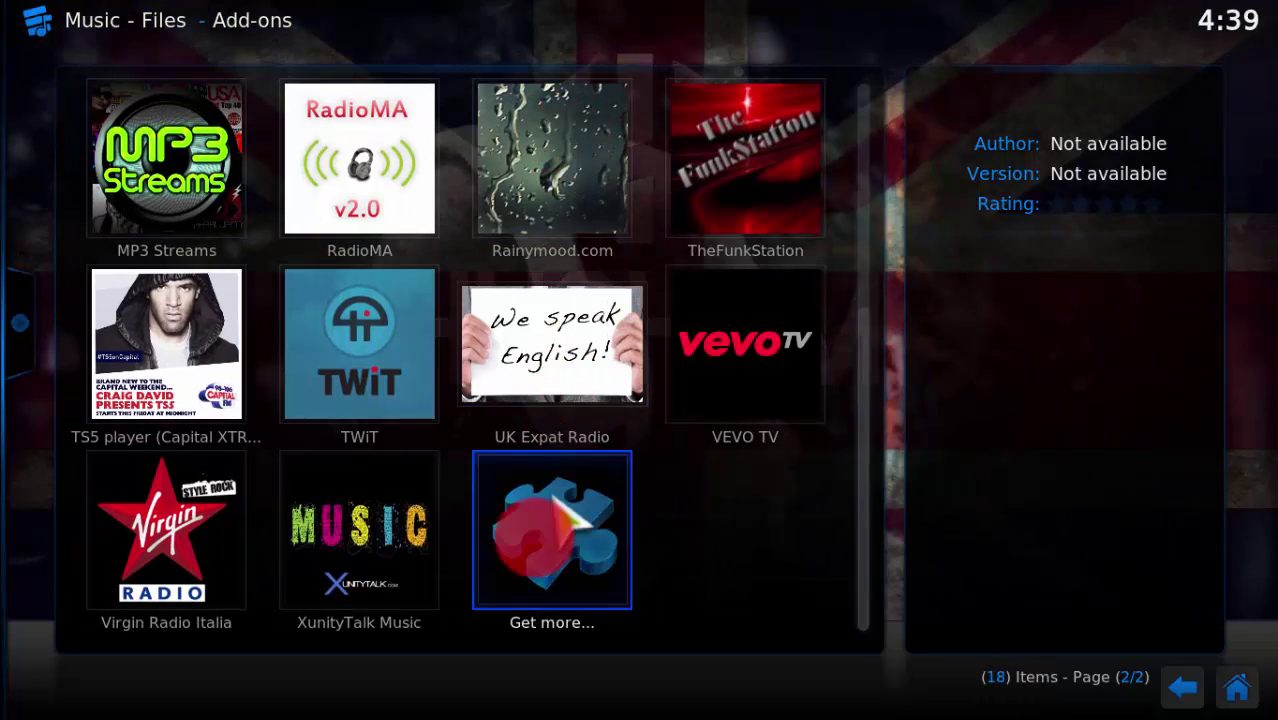
Install the TuneIn Radio add-on from the list of additional music add-ons and return to the installed ones.
{"action": "left_click", "coordinate": [555, 565]}
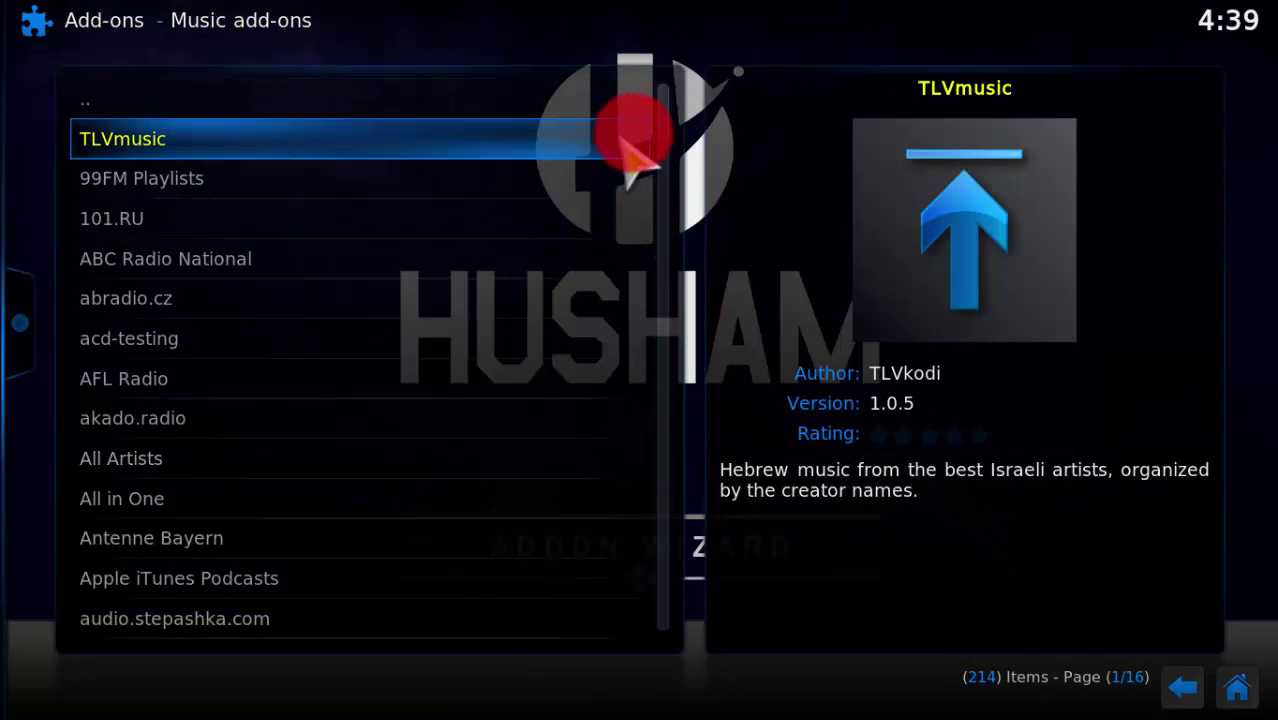
{"action": "left_click_drag", "start_coordinate": [672, 100], "coordinate": [662, 545]}
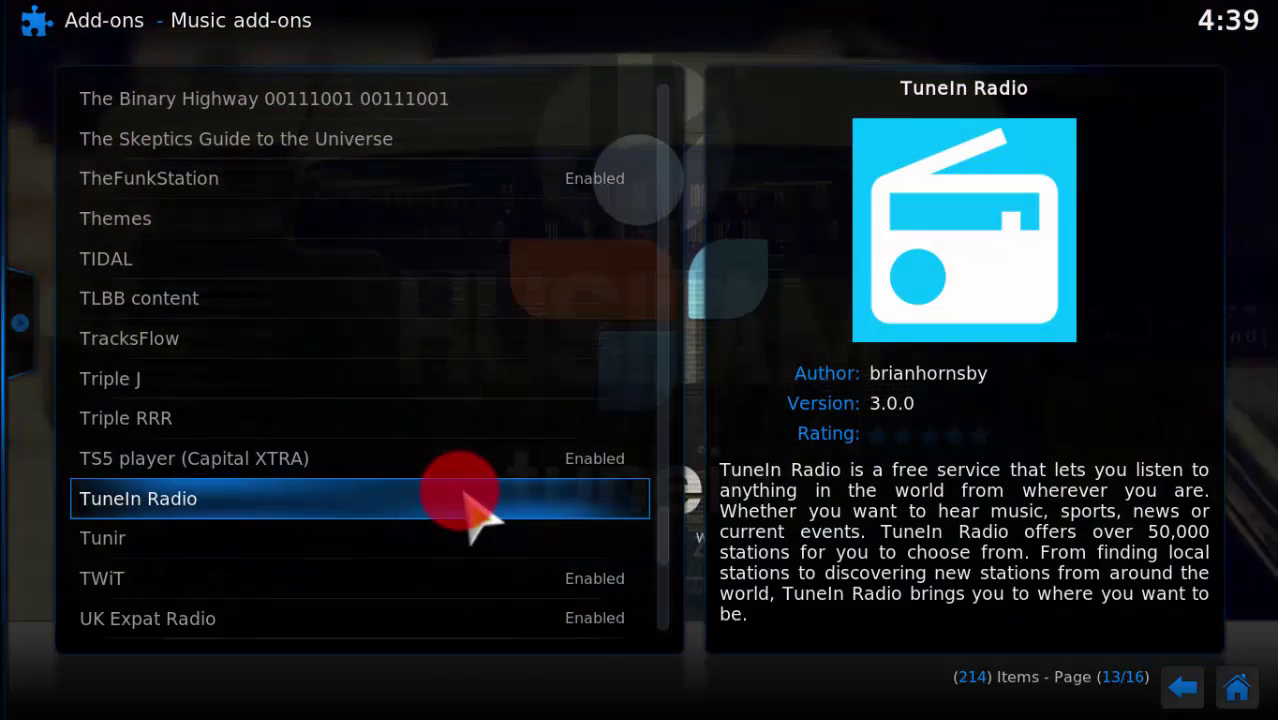
{"action": "left_click", "coordinate": [390, 515]}
{"action": "left_click", "coordinate": [380, 497]}
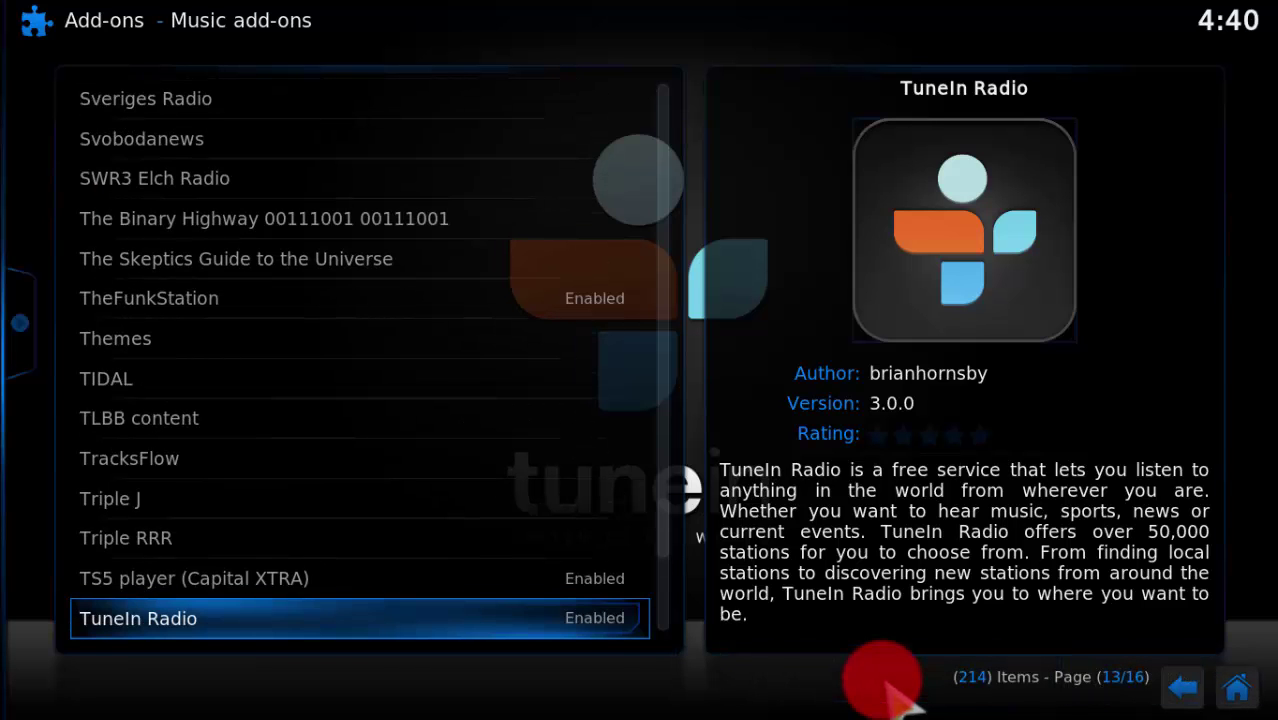
{"action": "left_click", "coordinate": [1180, 690]}
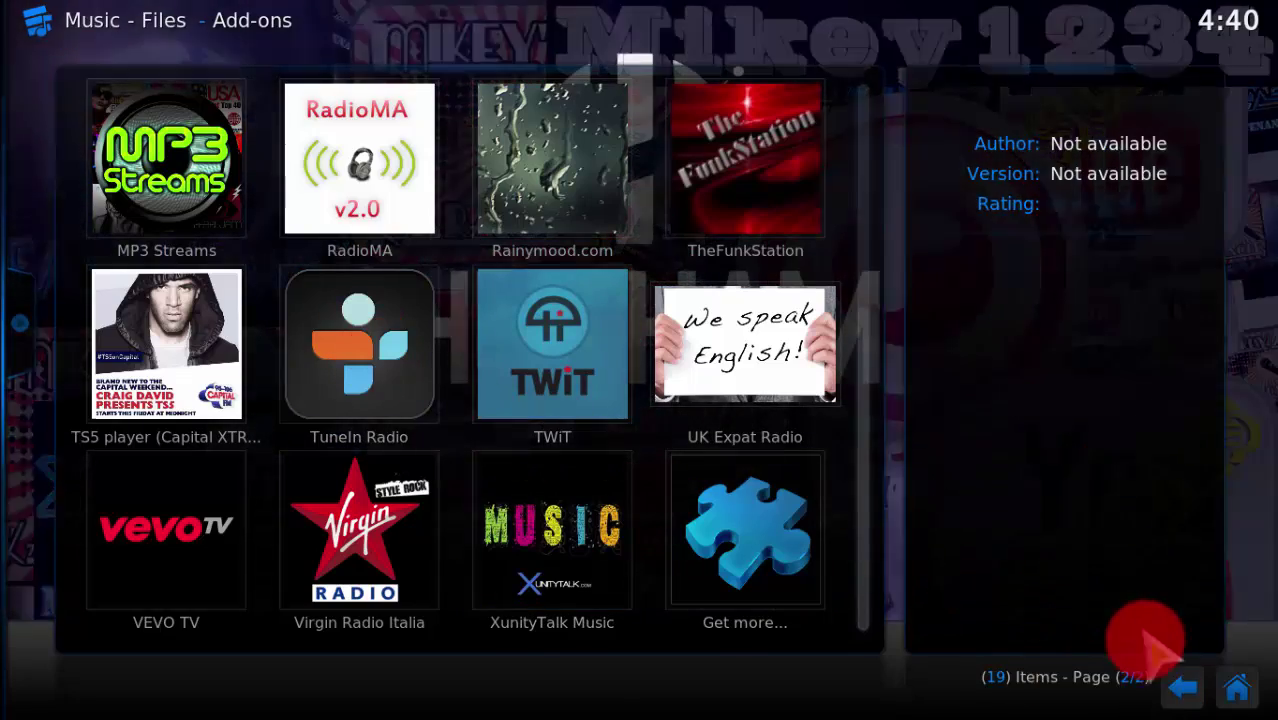
{"action": "left_click", "coordinate": [1182, 688]}
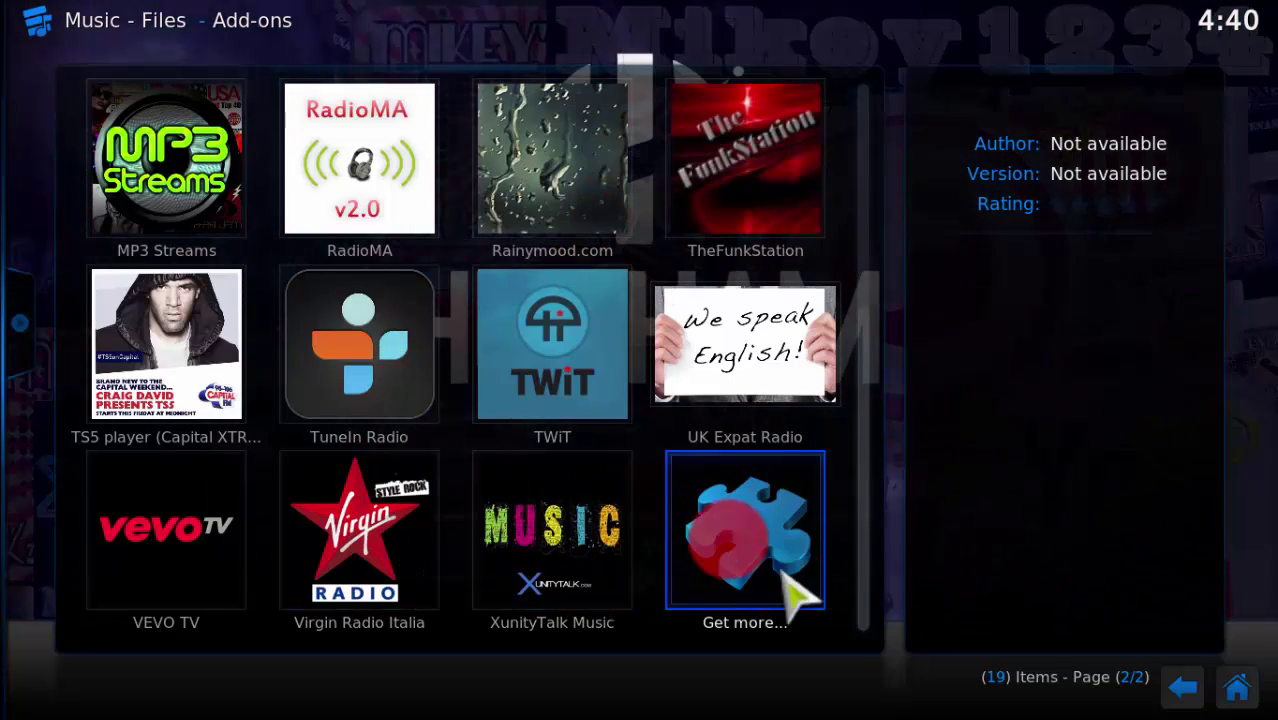
Open TuneIn Radio, view its Browse categories, and return to the home screen.
{"action": "left_click", "coordinate": [337, 367]}
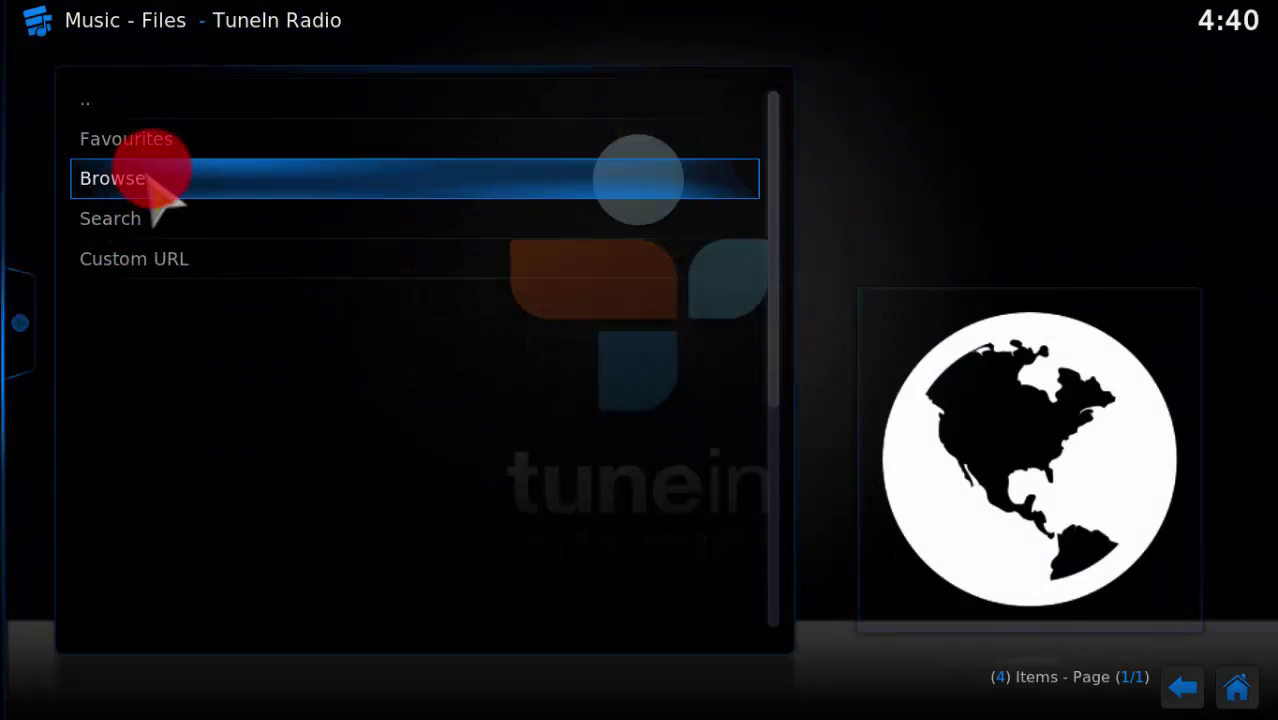
{"action": "left_click", "coordinate": [162, 196]}
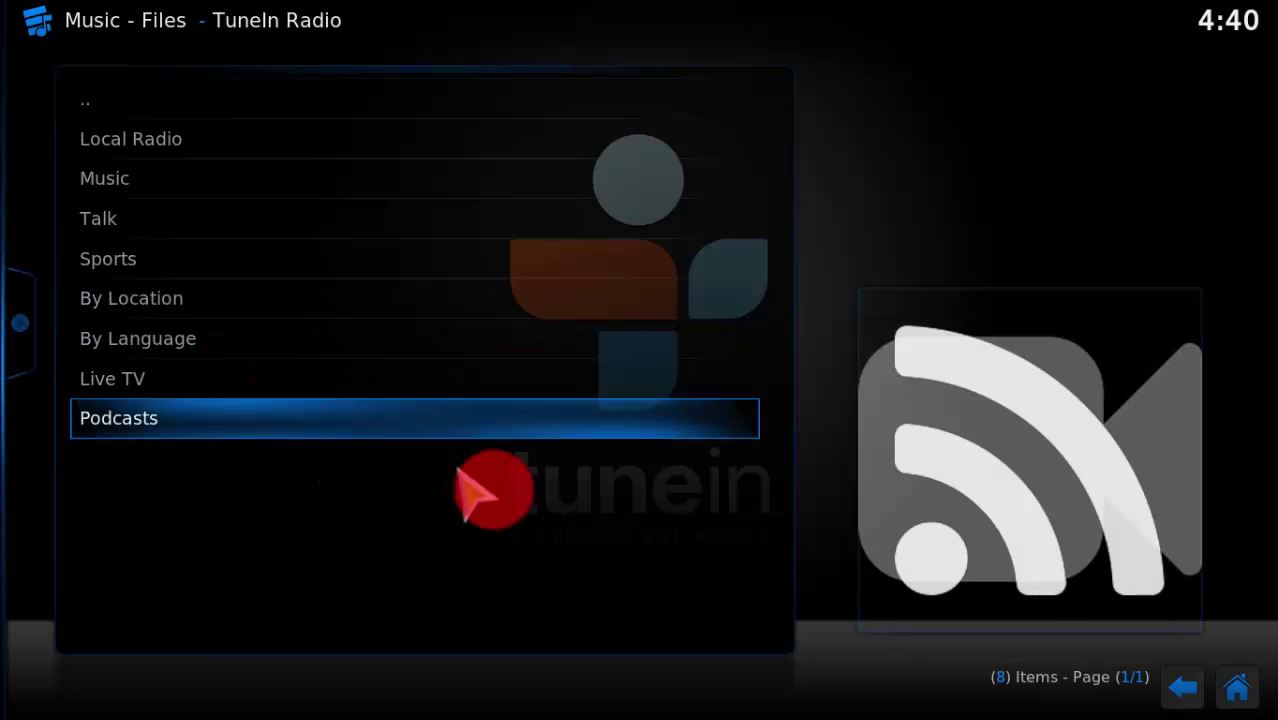
{"action": "left_click", "coordinate": [1183, 686]}
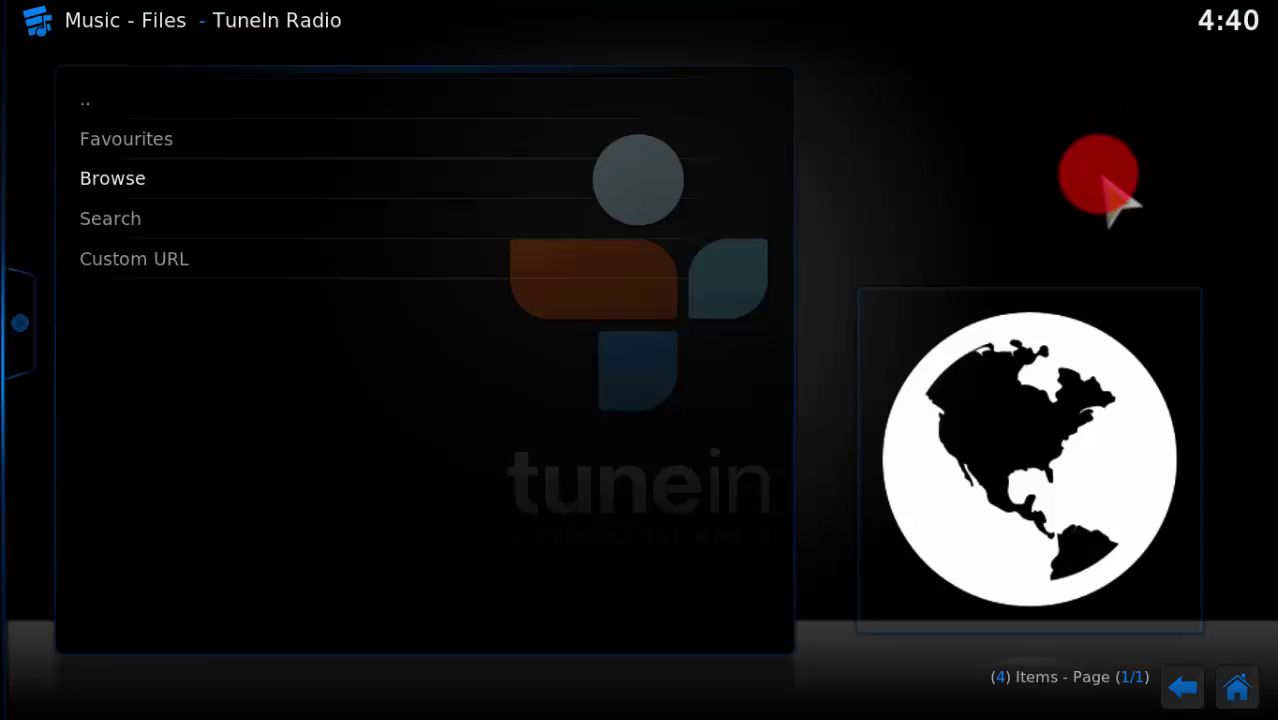
{"action": "left_click", "coordinate": [1182, 687]}
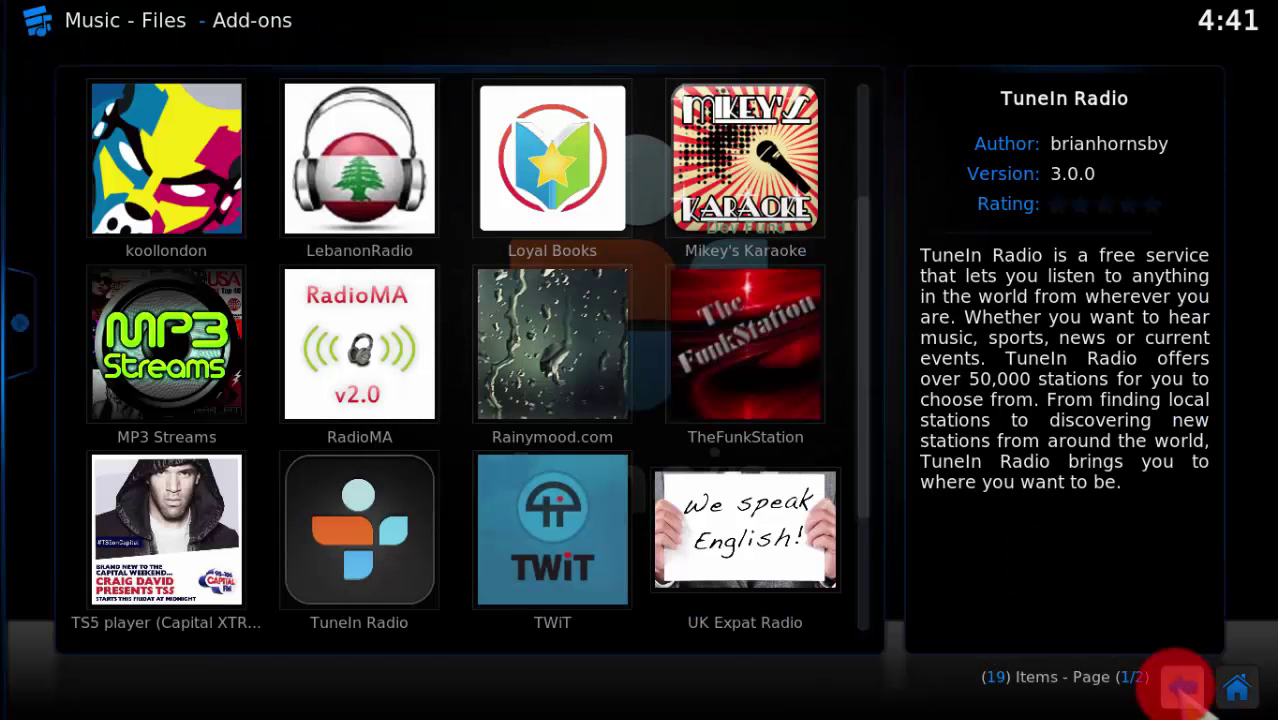
{"action": "left_click", "coordinate": [1181, 687]}
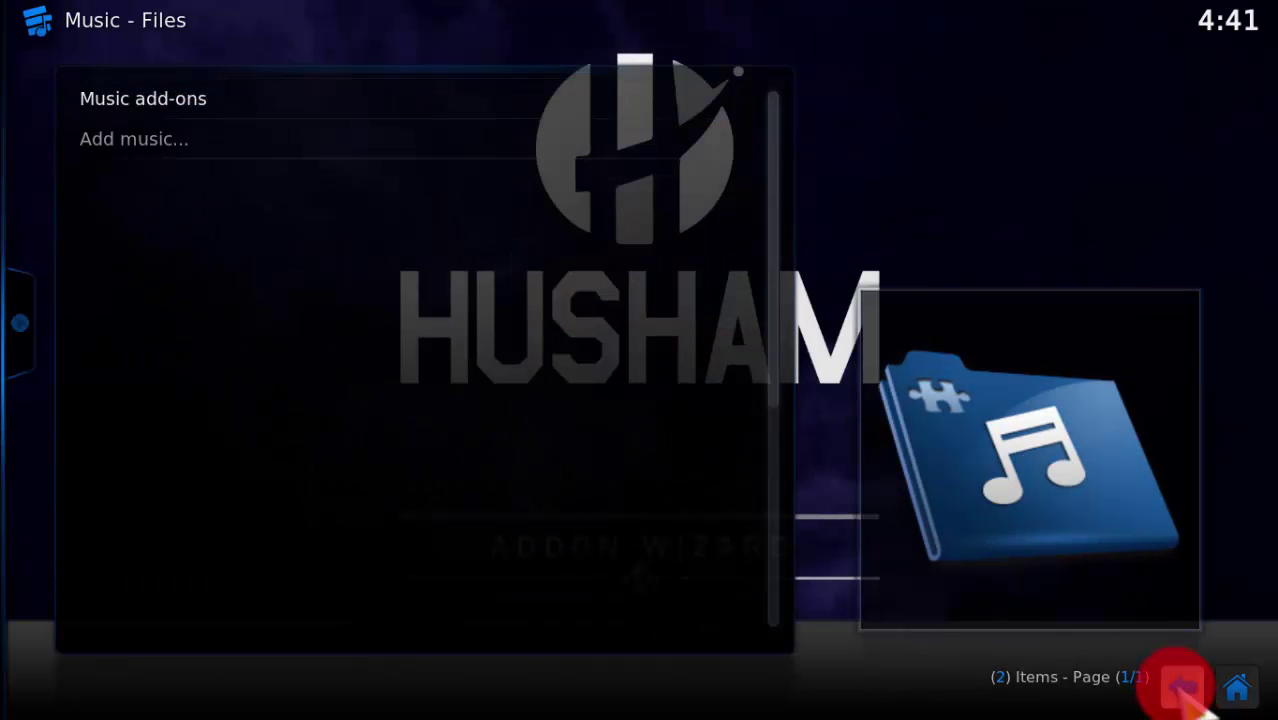
{"action": "left_click", "coordinate": [1182, 687]}
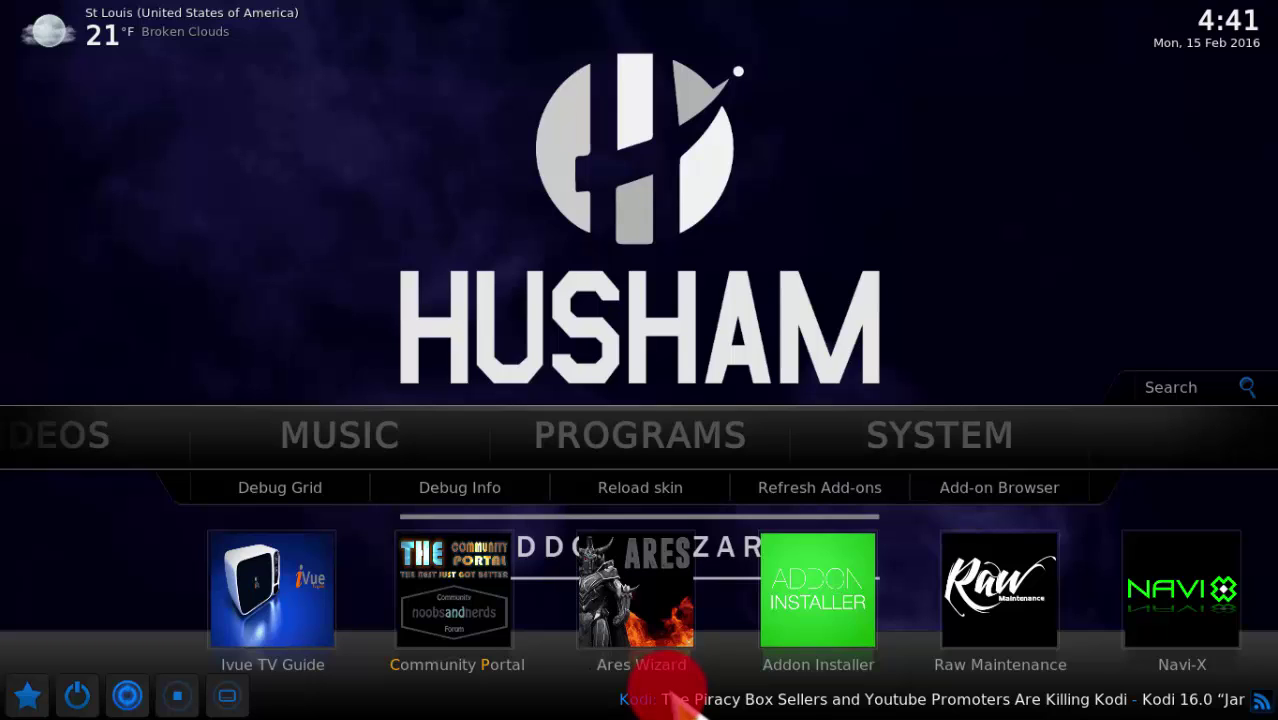
Switch to Chrome and view the address of the Husham channel page on YouTube.
{"action": "key", "text": "super"}
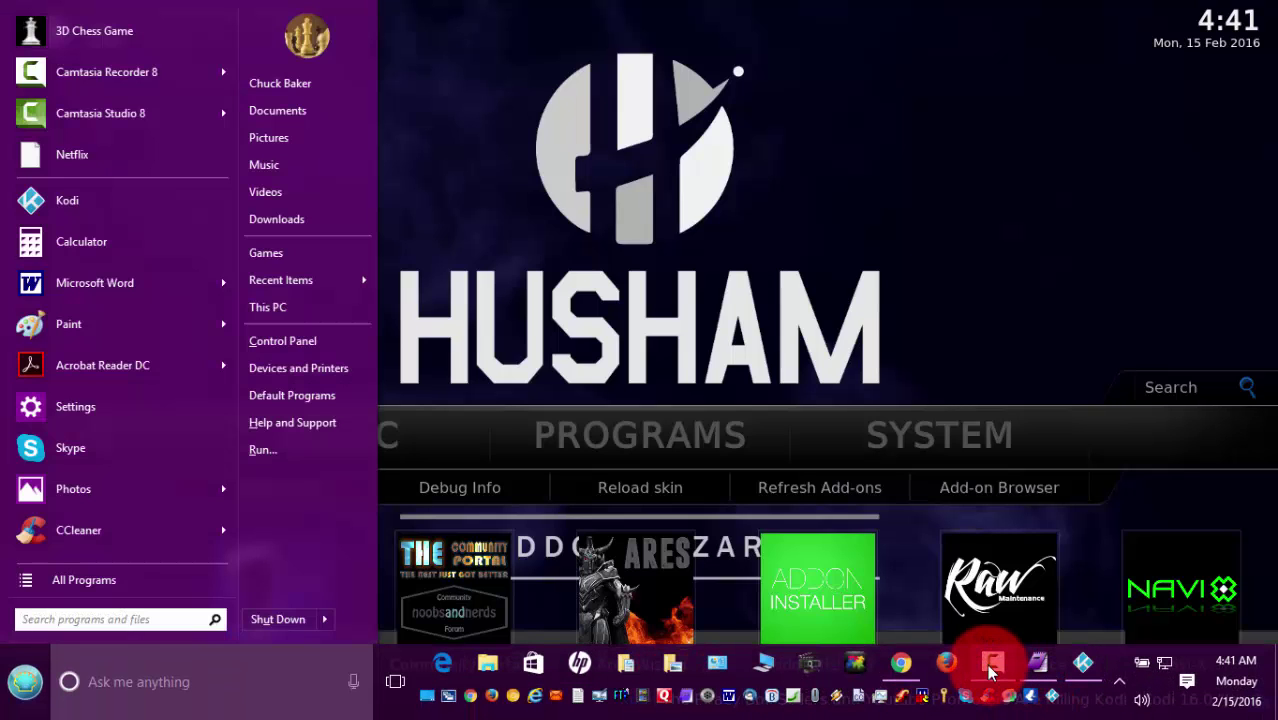
{"action": "mouse_move", "coordinate": [990, 672]}
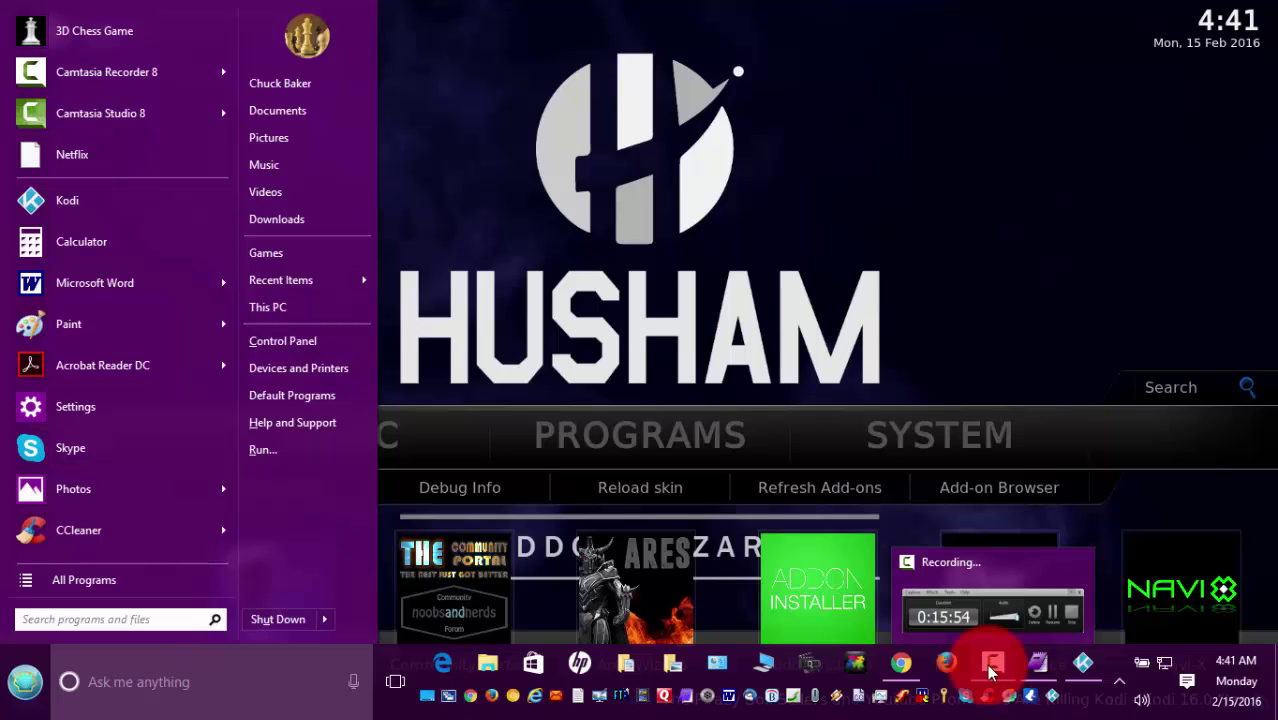
{"action": "left_click", "coordinate": [900, 665]}
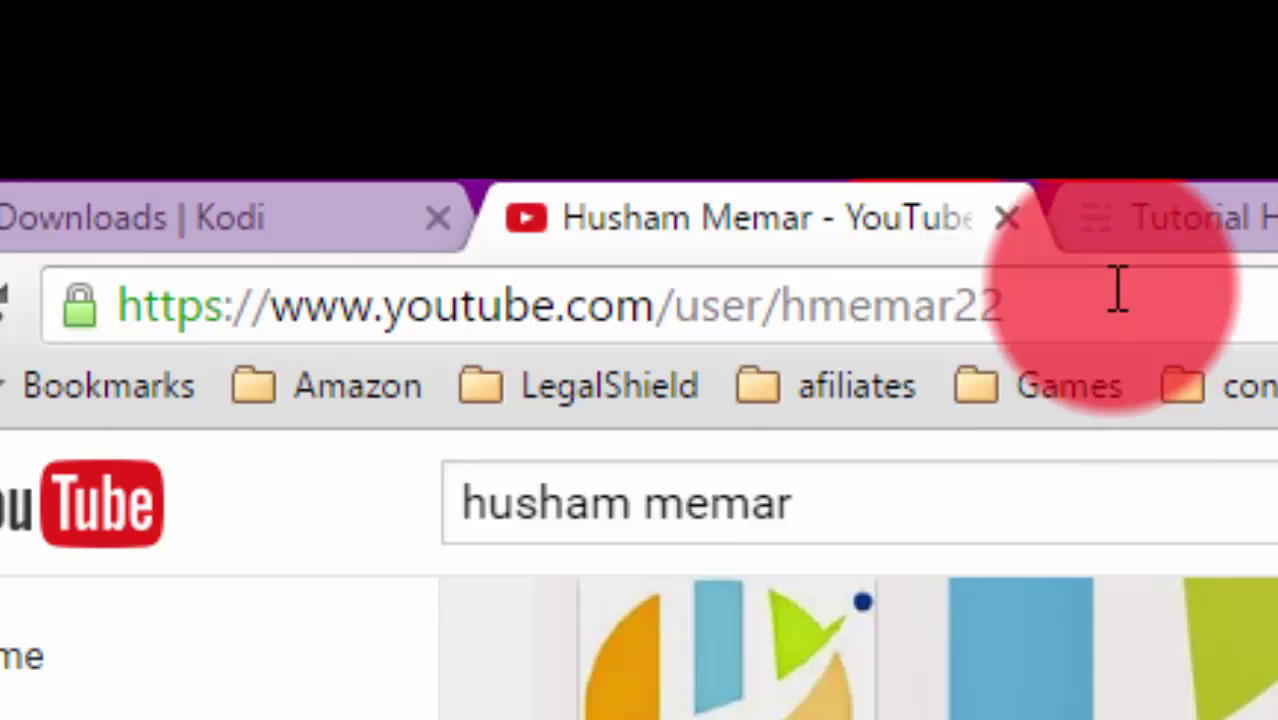
{"action": "left_click_drag", "start_coordinate": [1115, 288], "coordinate": [1276, 380]}
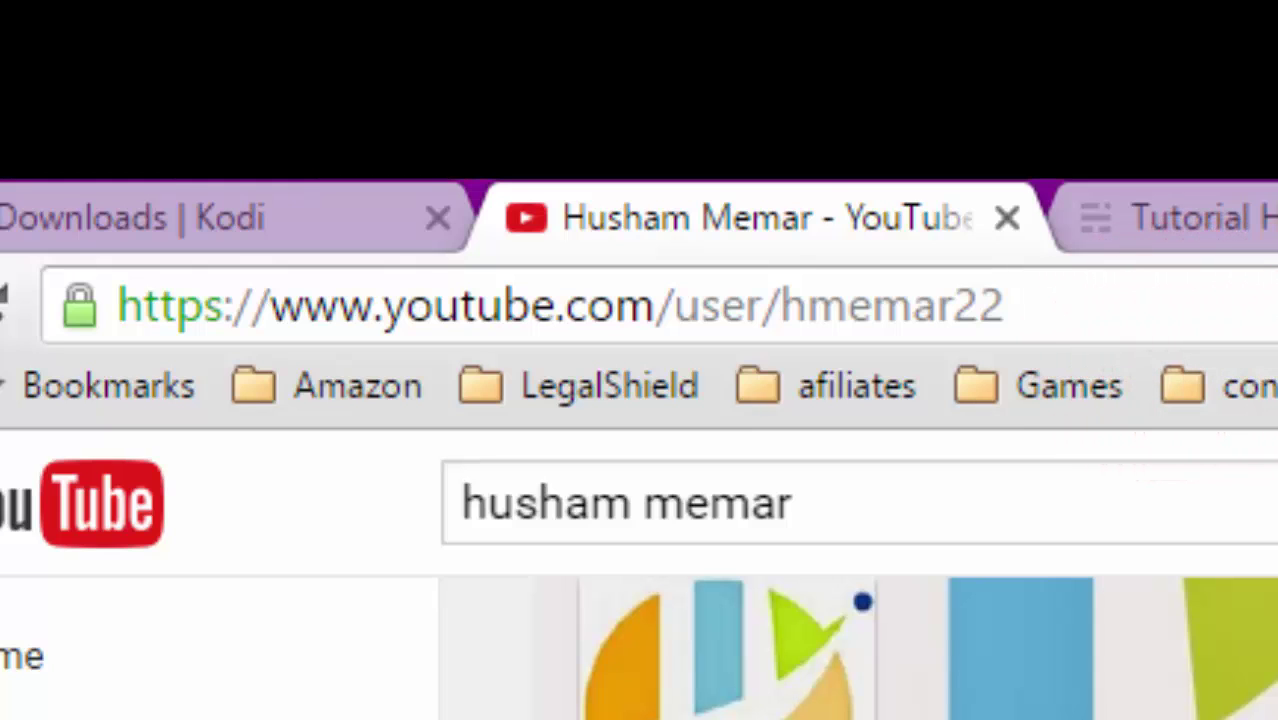